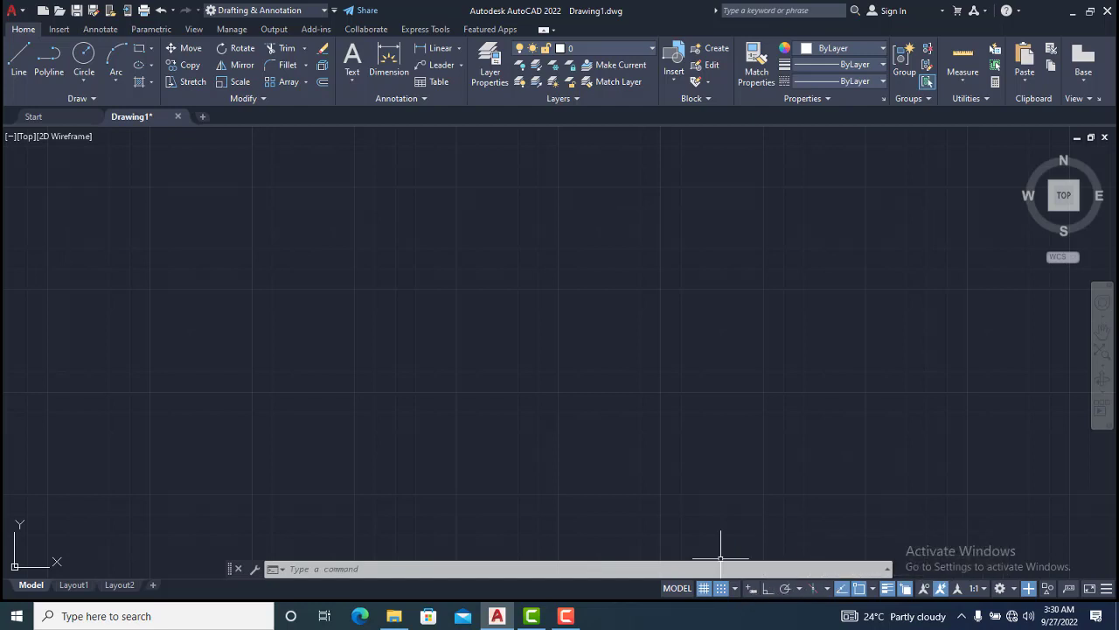
Toggle the grid display off and back on
left_click(1107, 590)
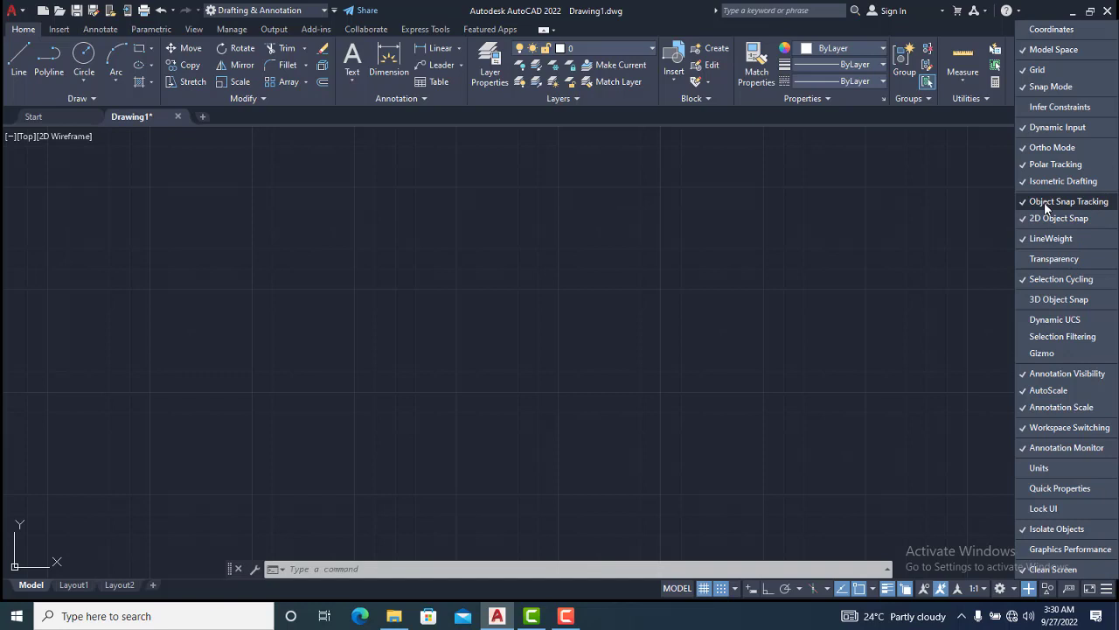
left_click(894, 358)
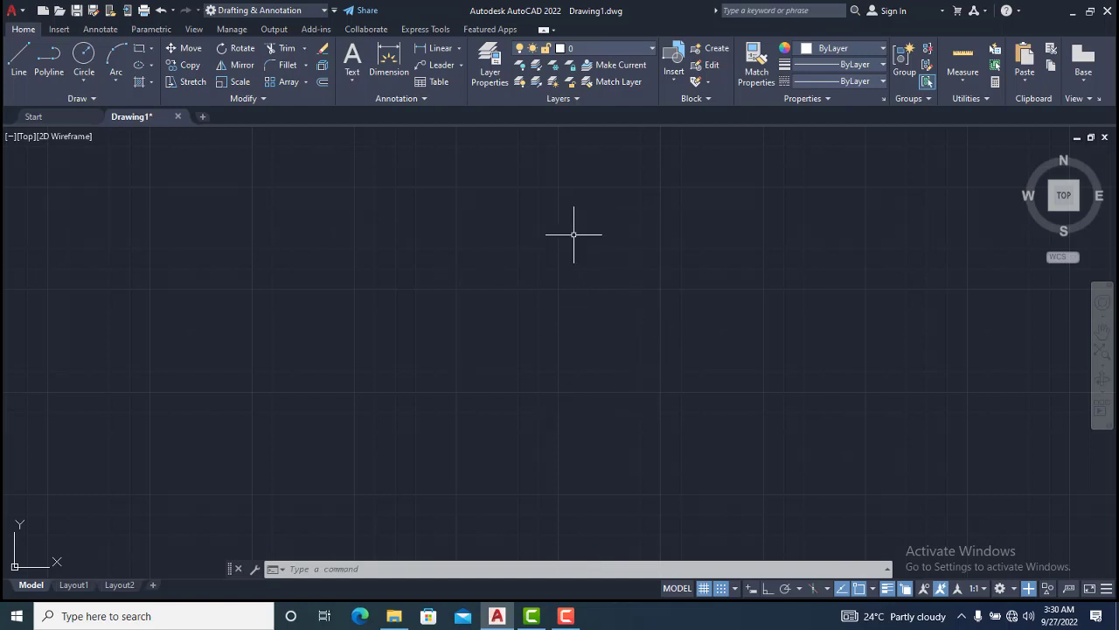
left_click(704, 588)
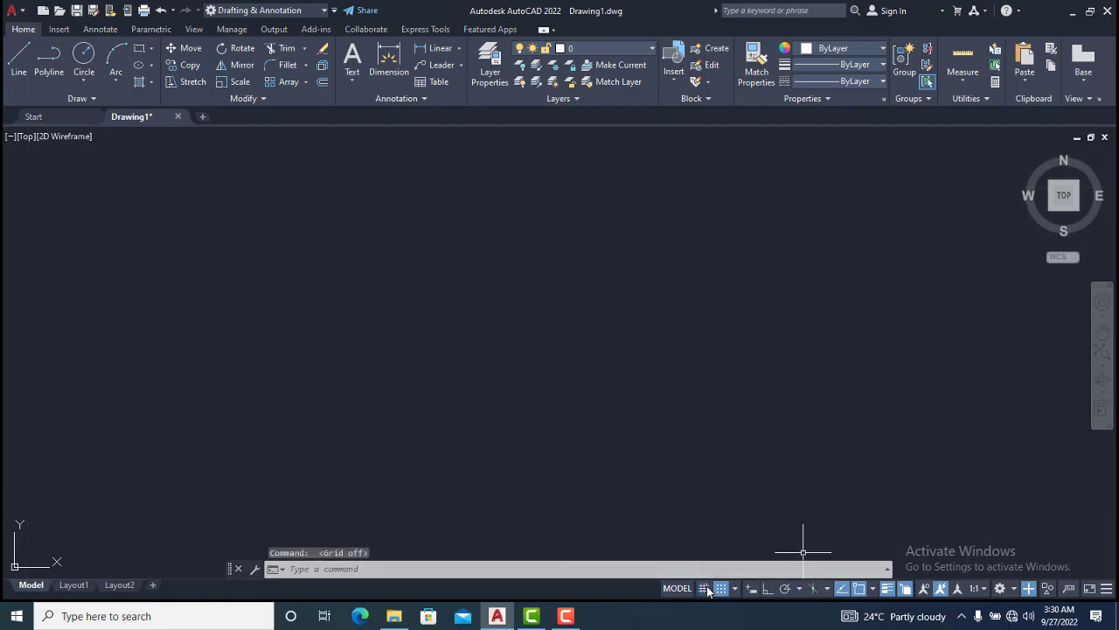
left_click(704, 588)
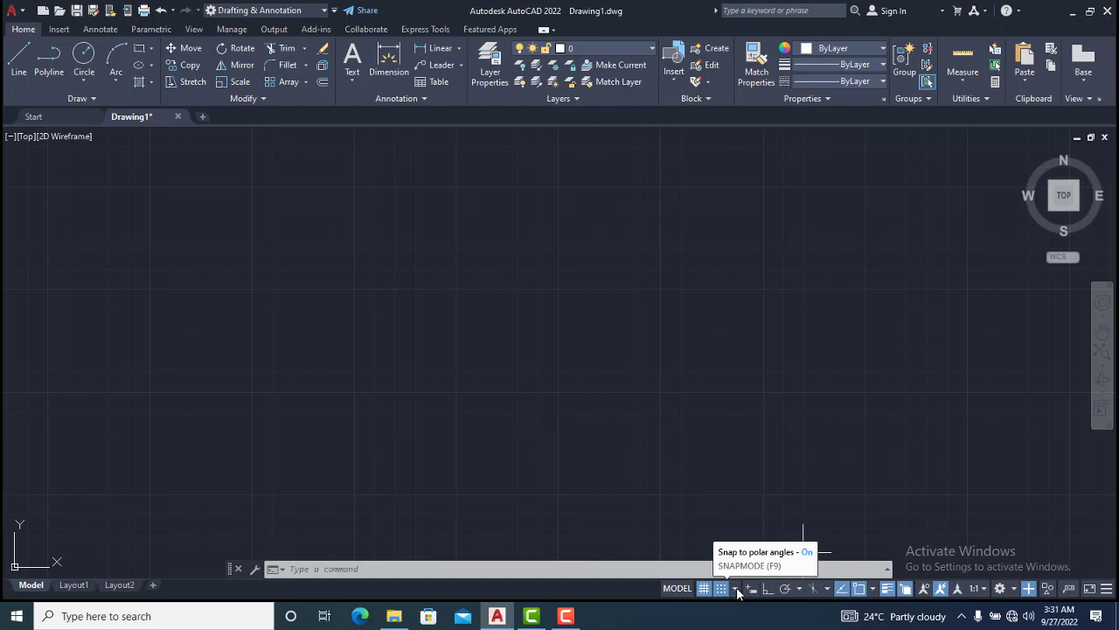
Start the Line command and draw a first, nearly horizontal segment to the right
left_click(734, 590)
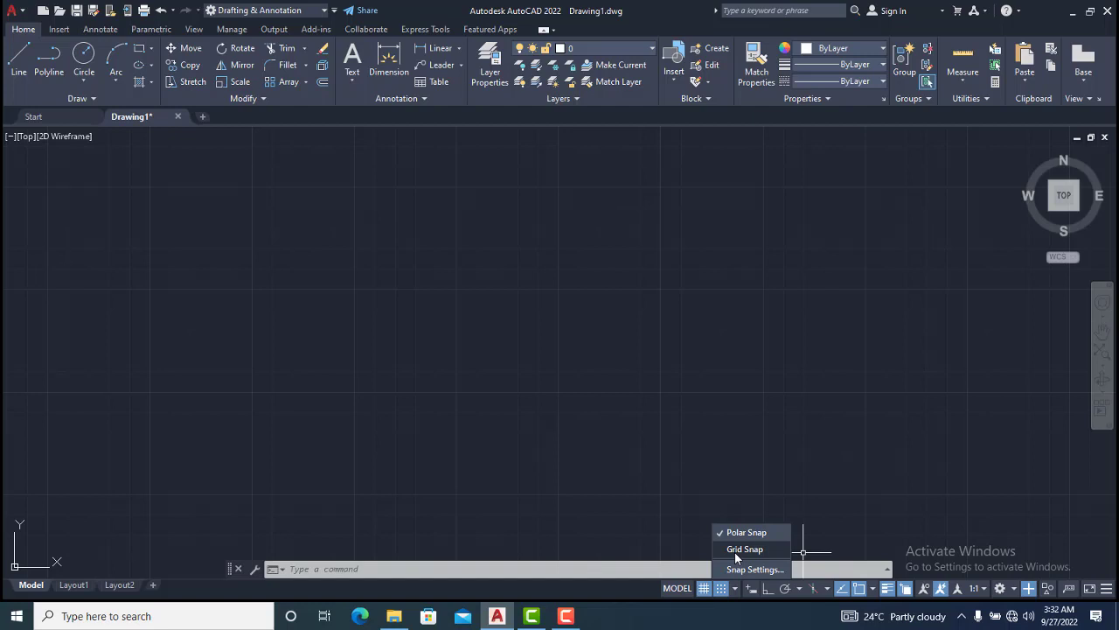
left_click(721, 592)
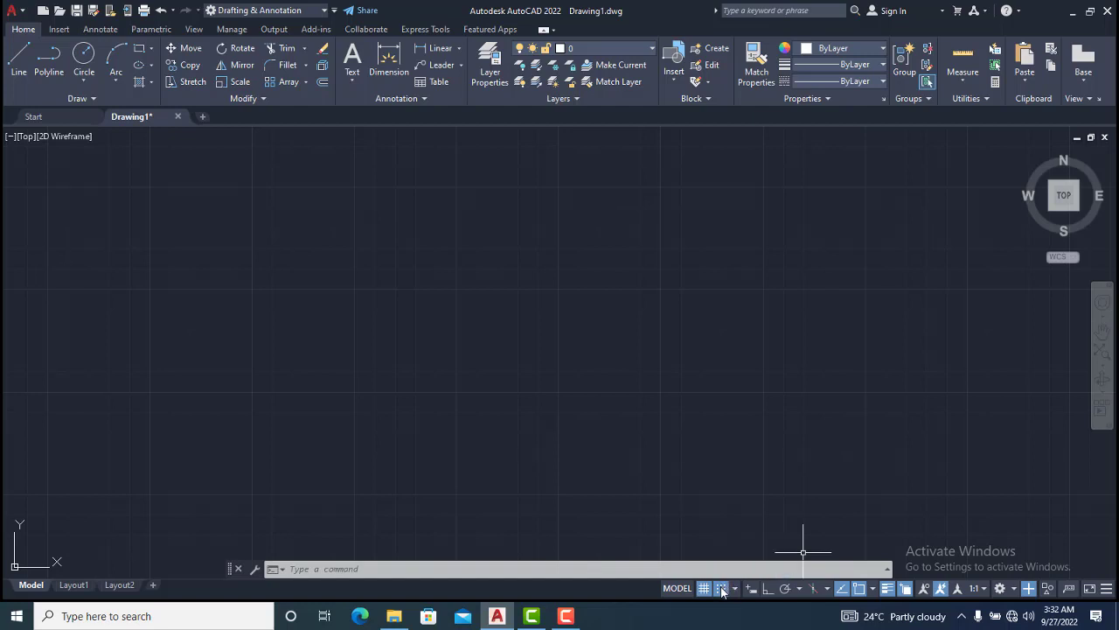
left_click(17, 59)
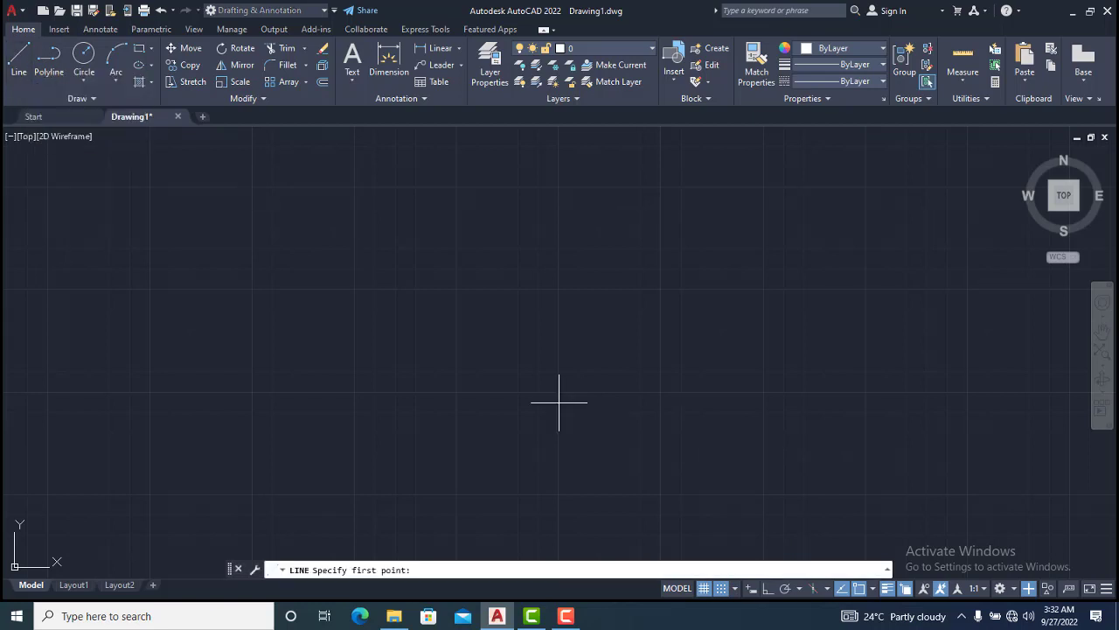
left_click(497, 350)
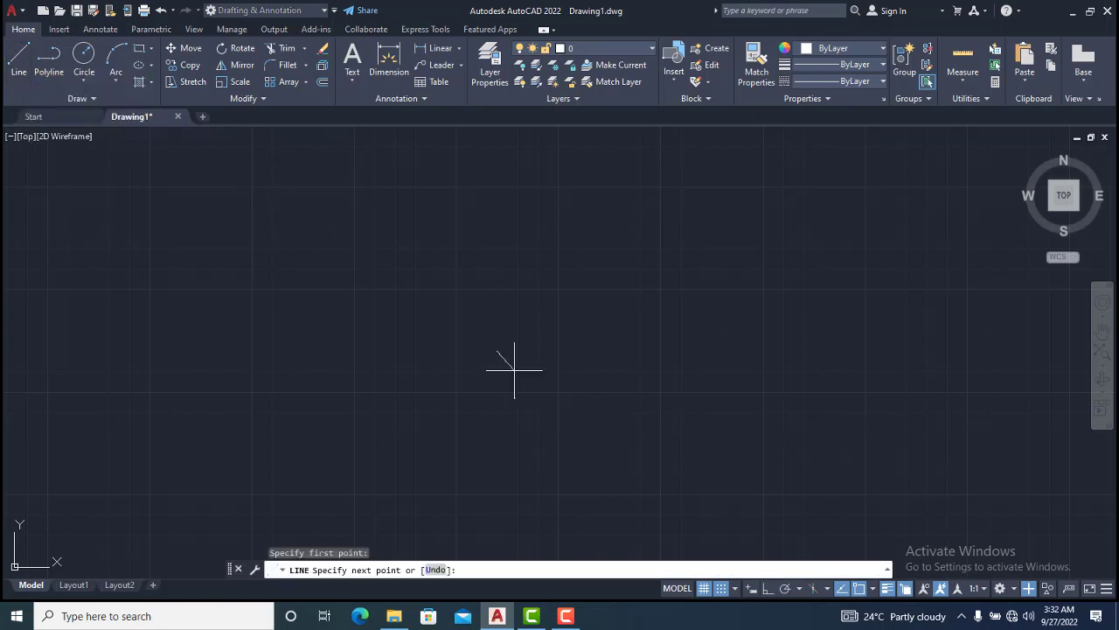
left_click(594, 358)
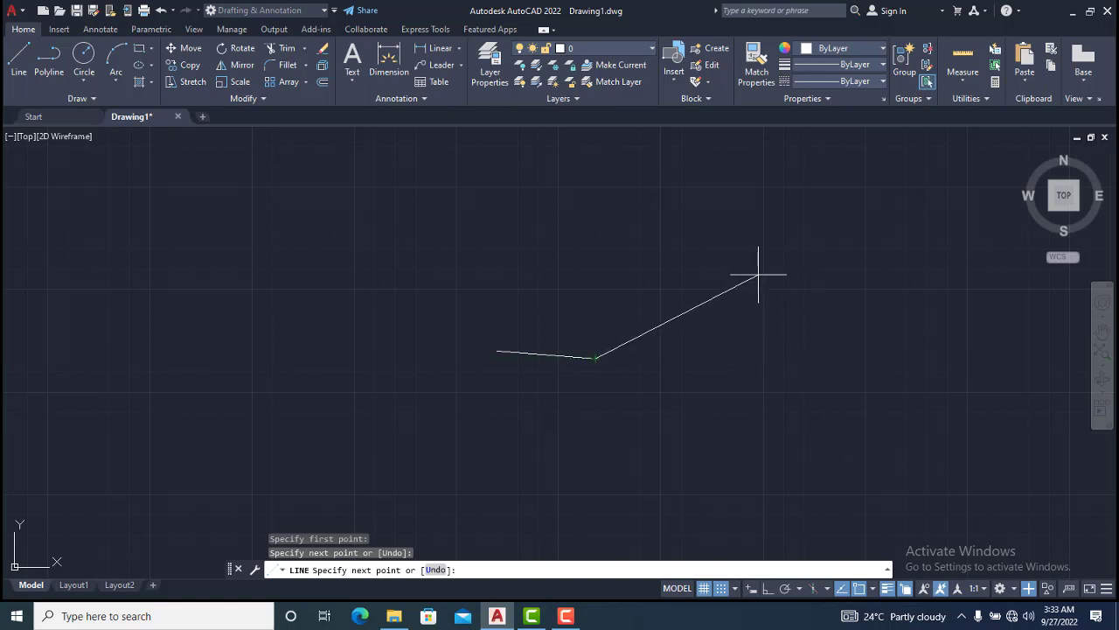
Switch the snap type to Grid Snap and add a line segment back toward the left
left_click(736, 589)
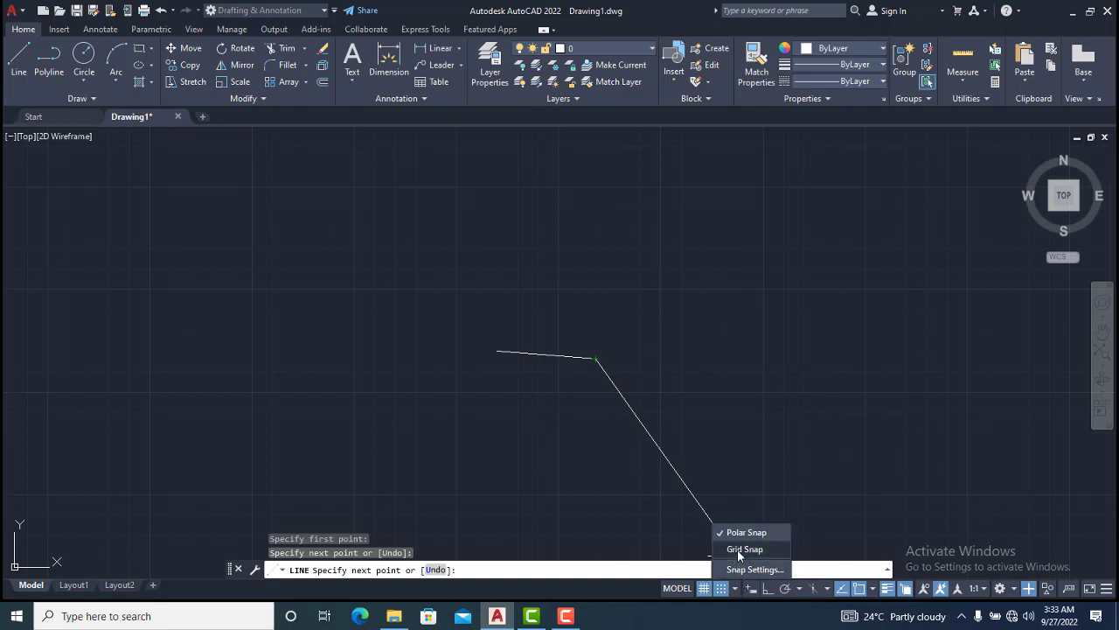
left_click(737, 549)
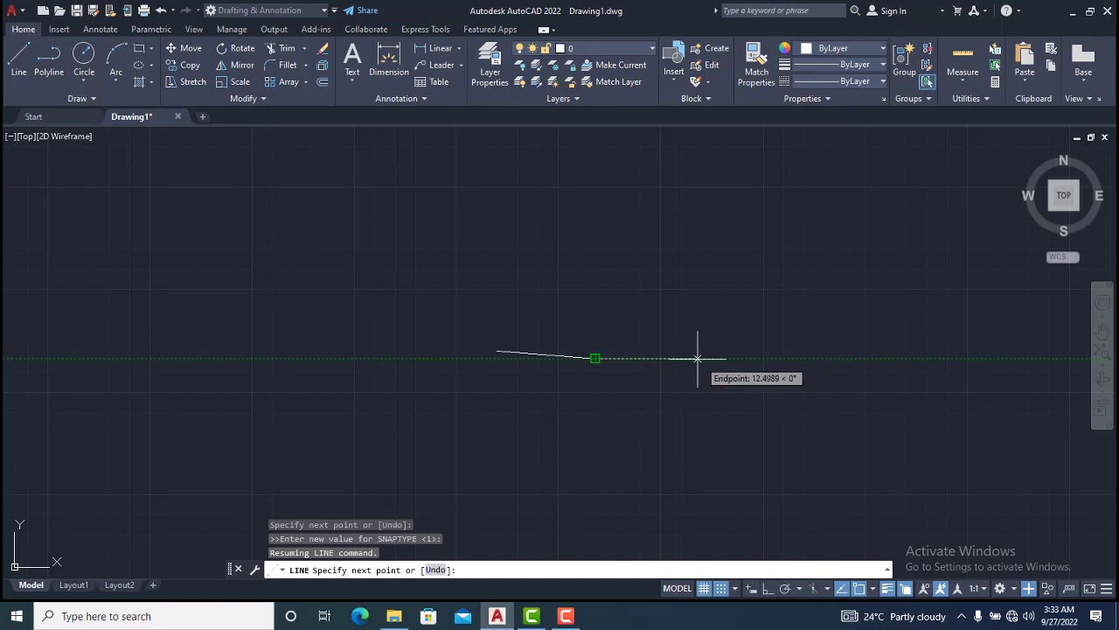
scroll(690, 362, "up", 3)
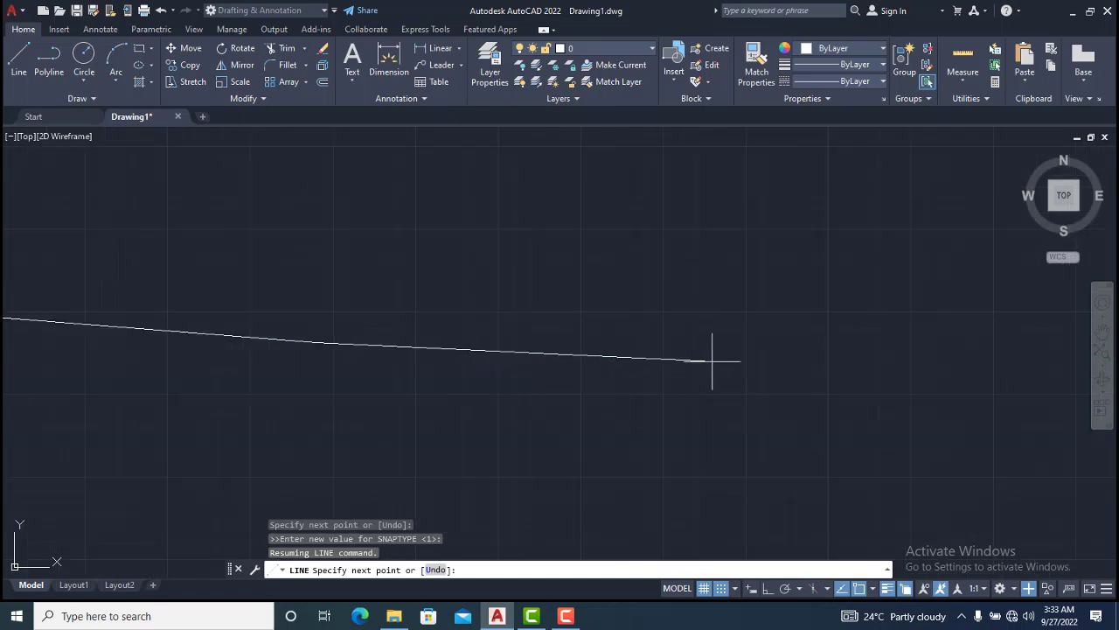
scroll(712, 361, "down", 3)
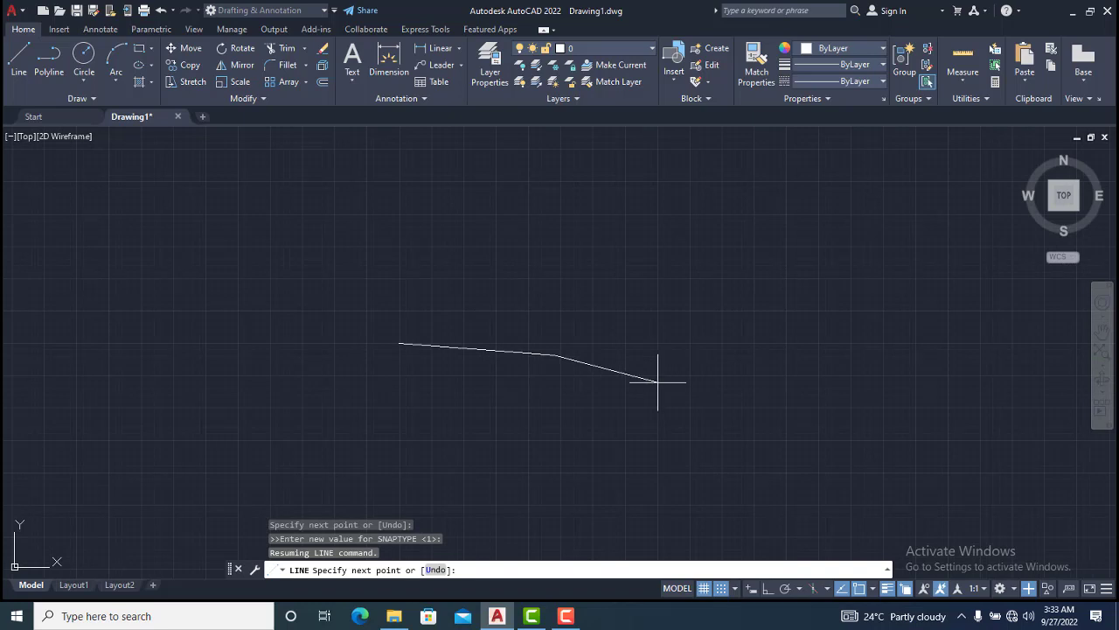
scroll(624, 372, "up", 4)
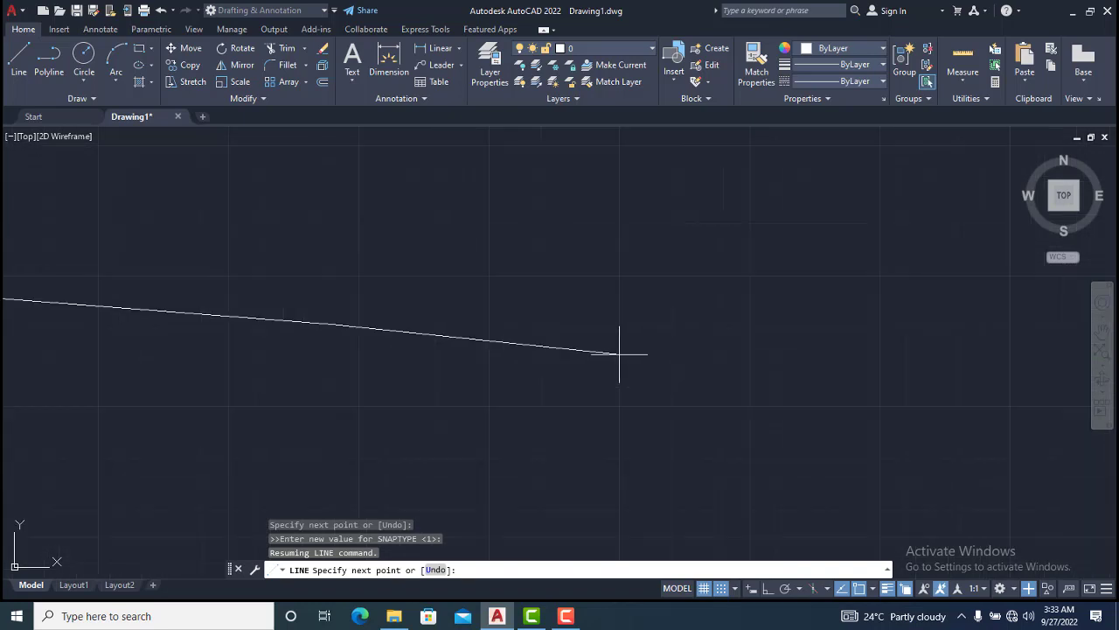
scroll(626, 359, "up", 4)
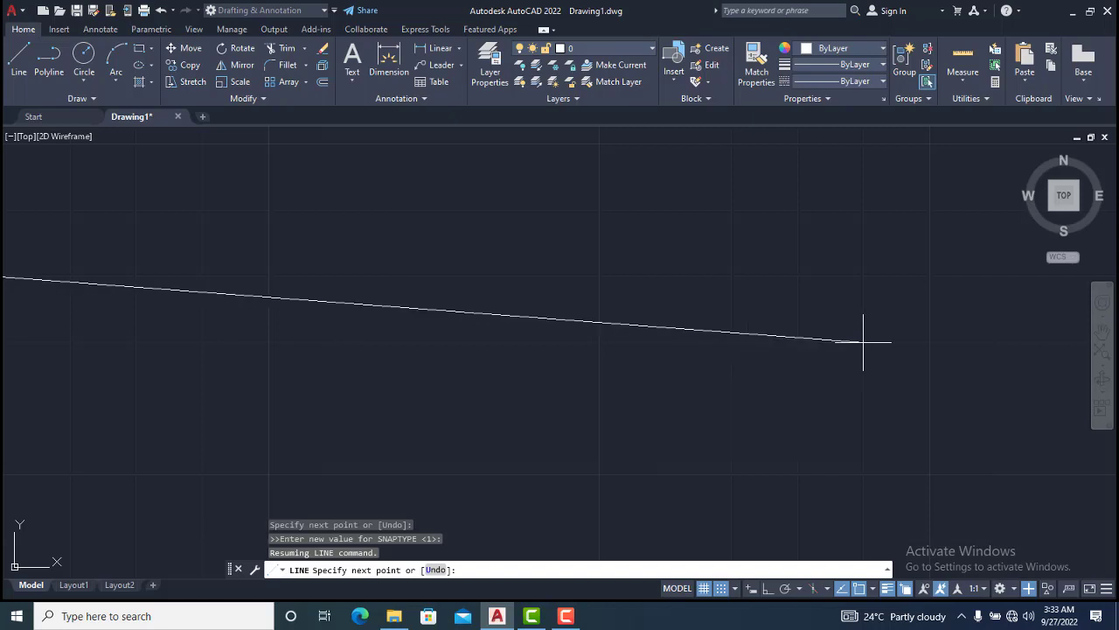
scroll(839, 350, "down", 5)
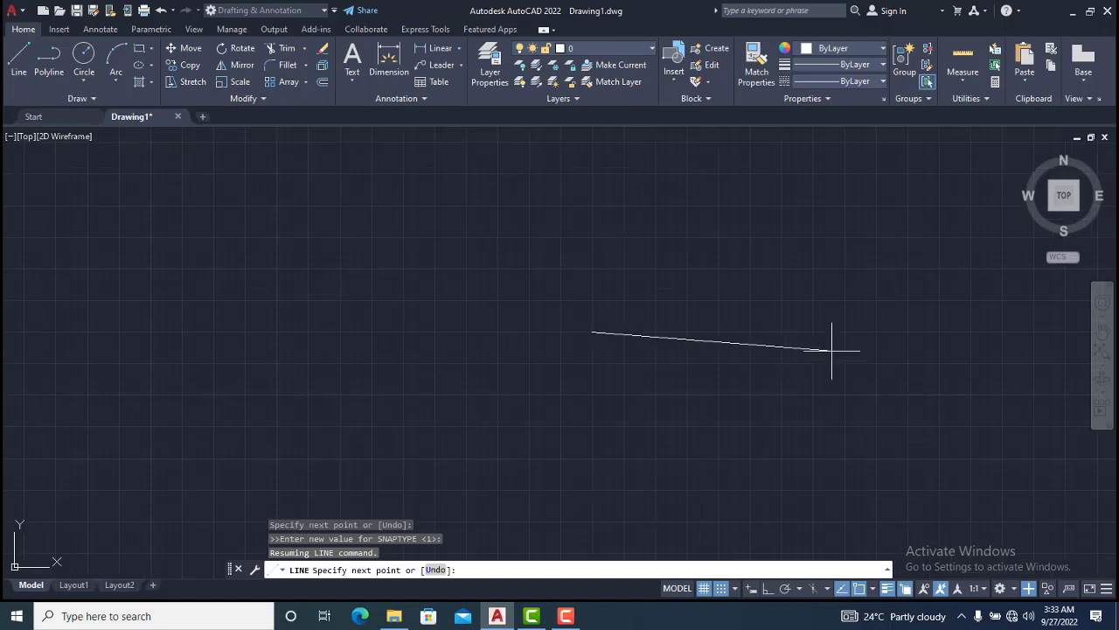
scroll(831, 350, "down", 4)
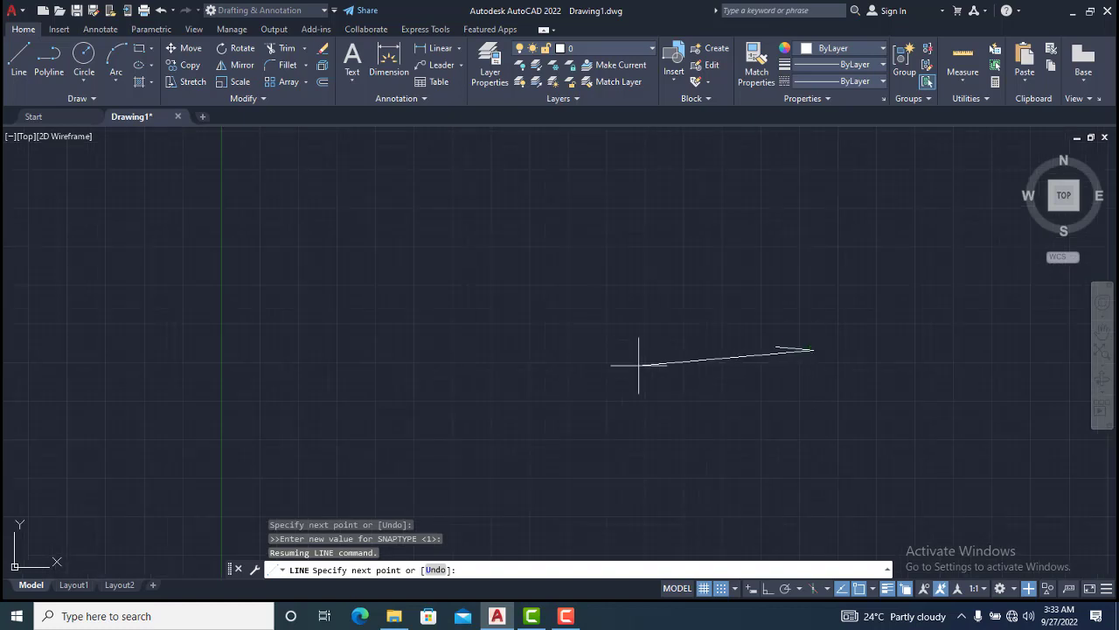
scroll(691, 357, "up", 4)
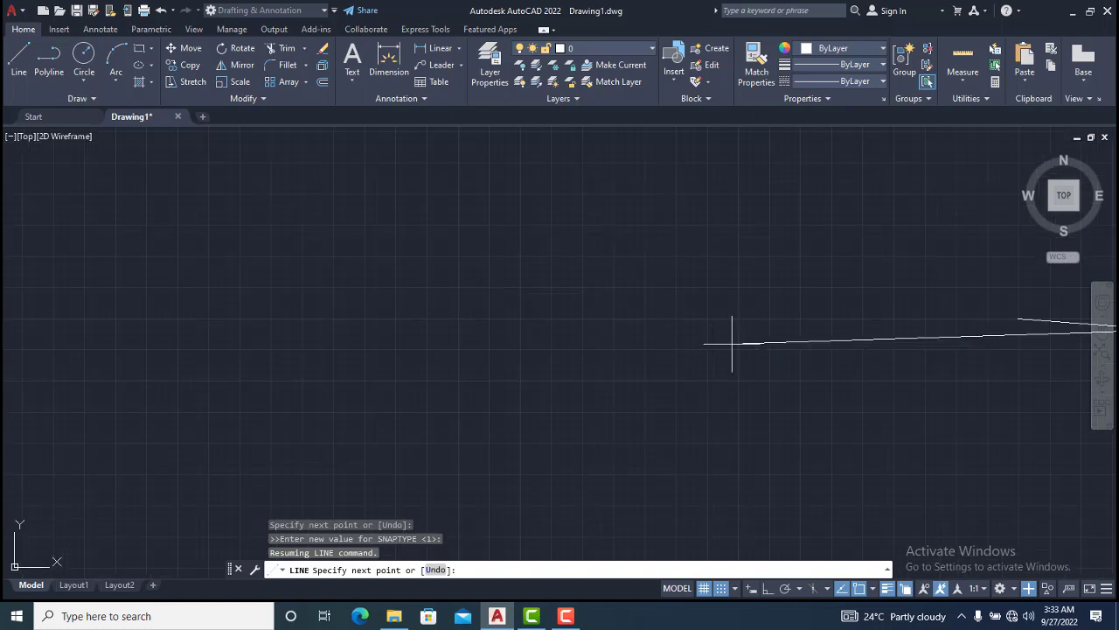
left_click(626, 344)
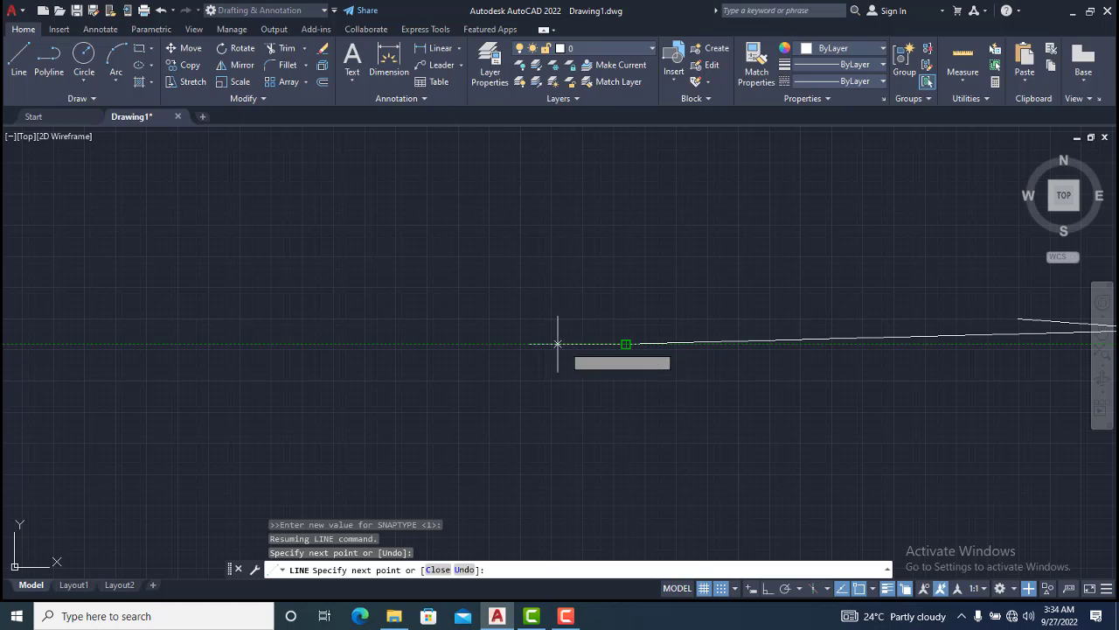
Continue the line with another short segment to a grid point on the left
scroll(558, 343, "up", 2)
scroll(550, 340, "up", 2)
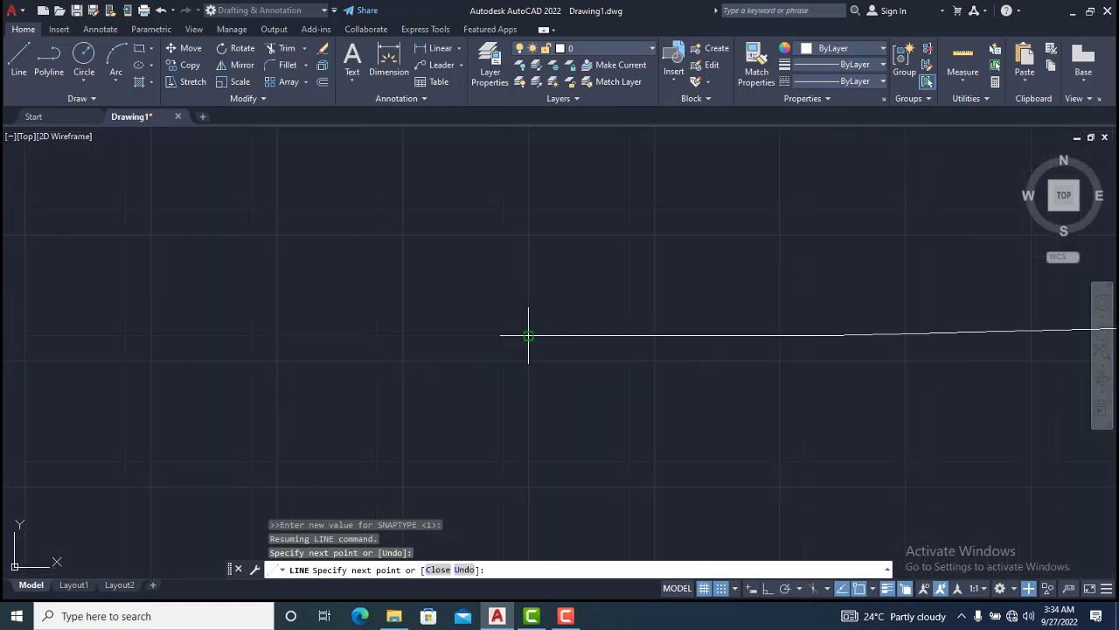
left_click(529, 335)
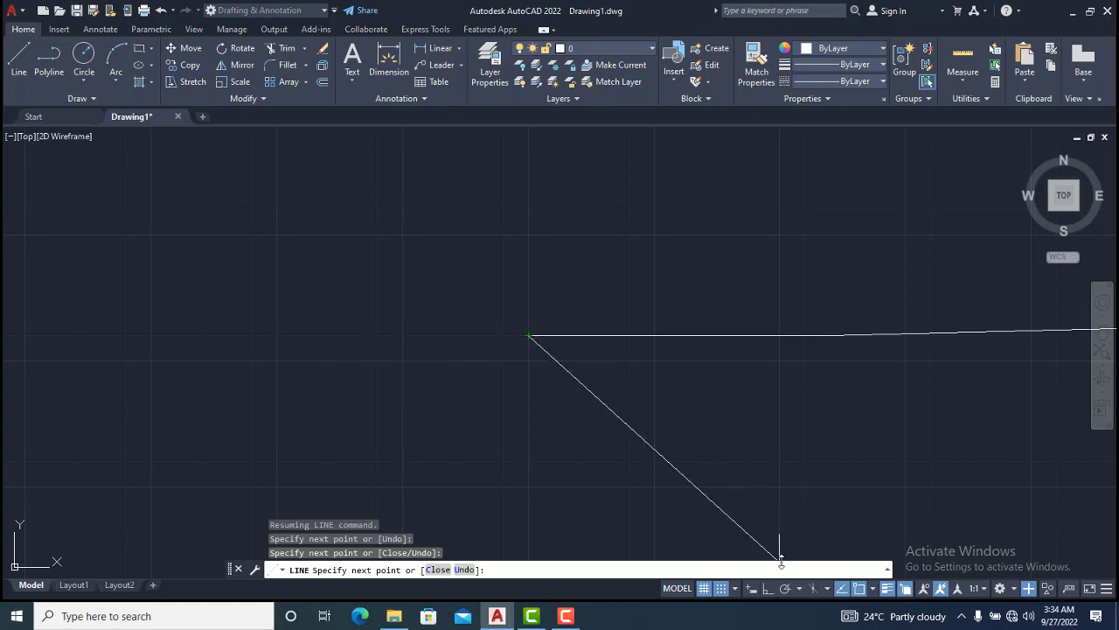
Open the snap settings and set the snap X spacing to 3
left_click(735, 588)
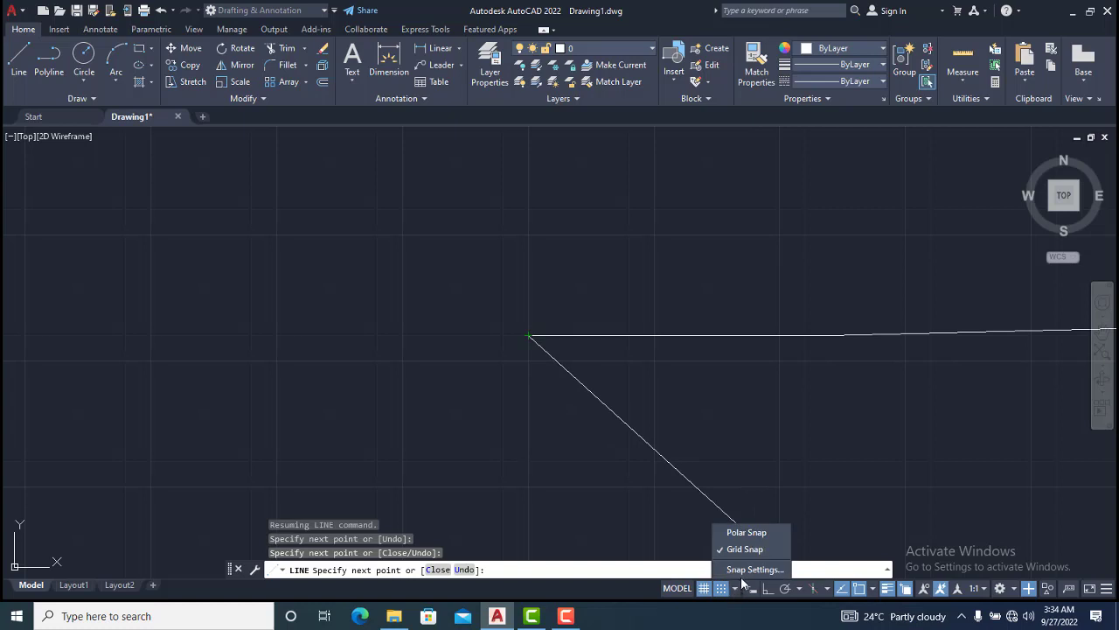
left_click(748, 569)
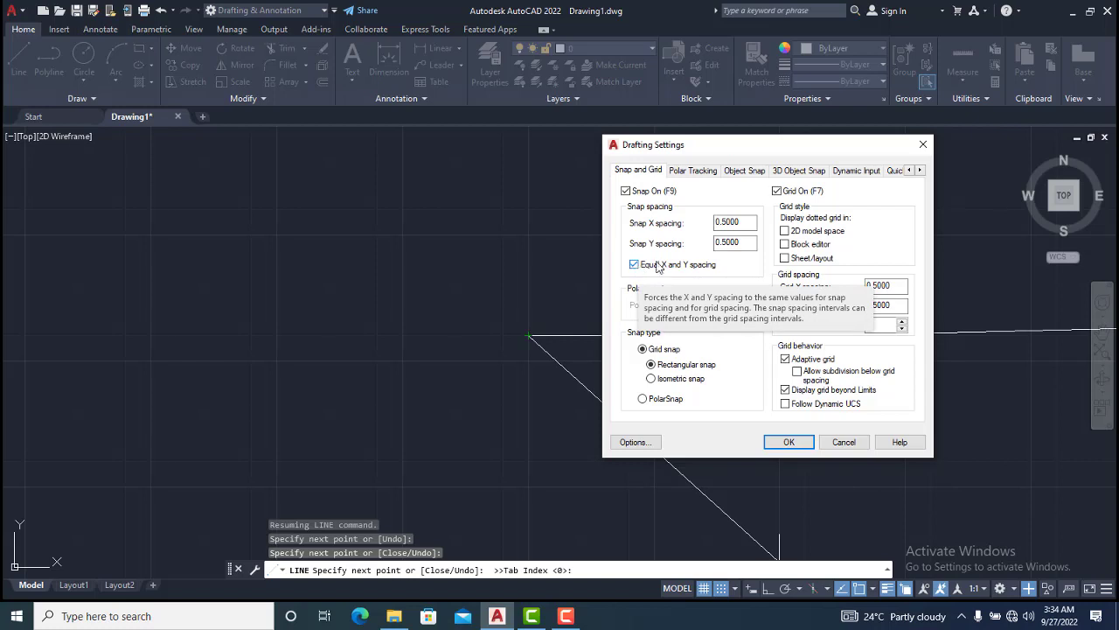
left_click(731, 221)
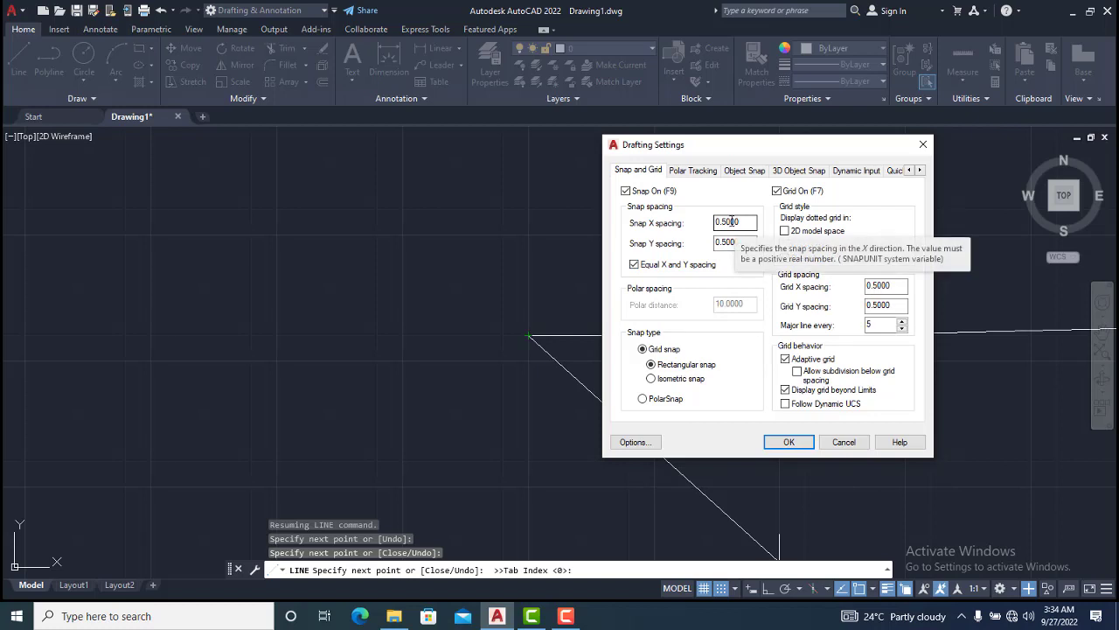
double_click(731, 221)
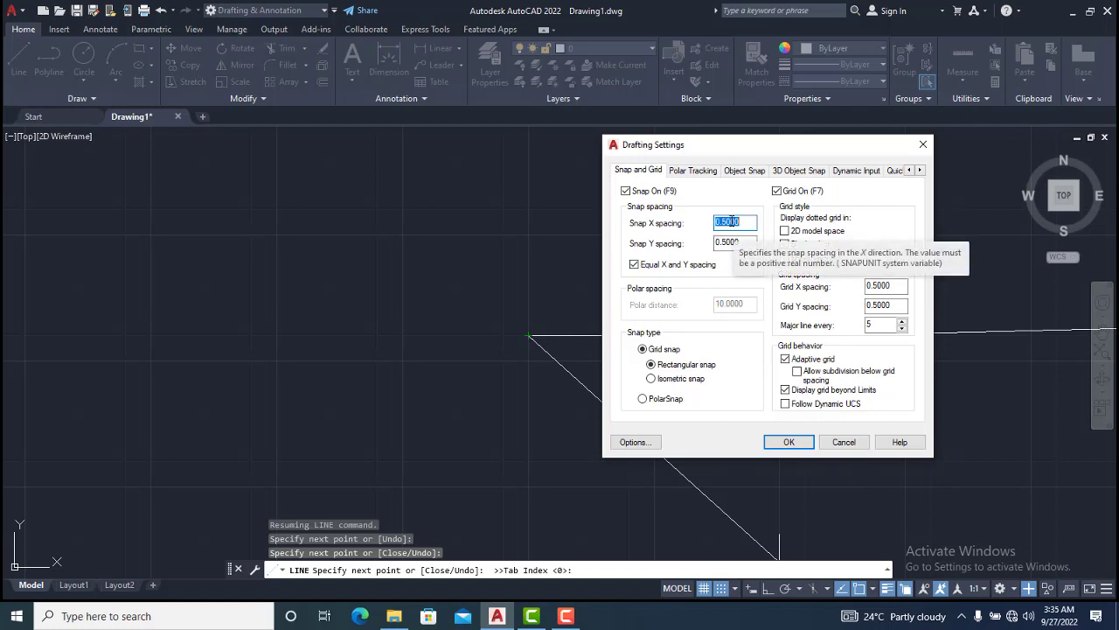
type("3")
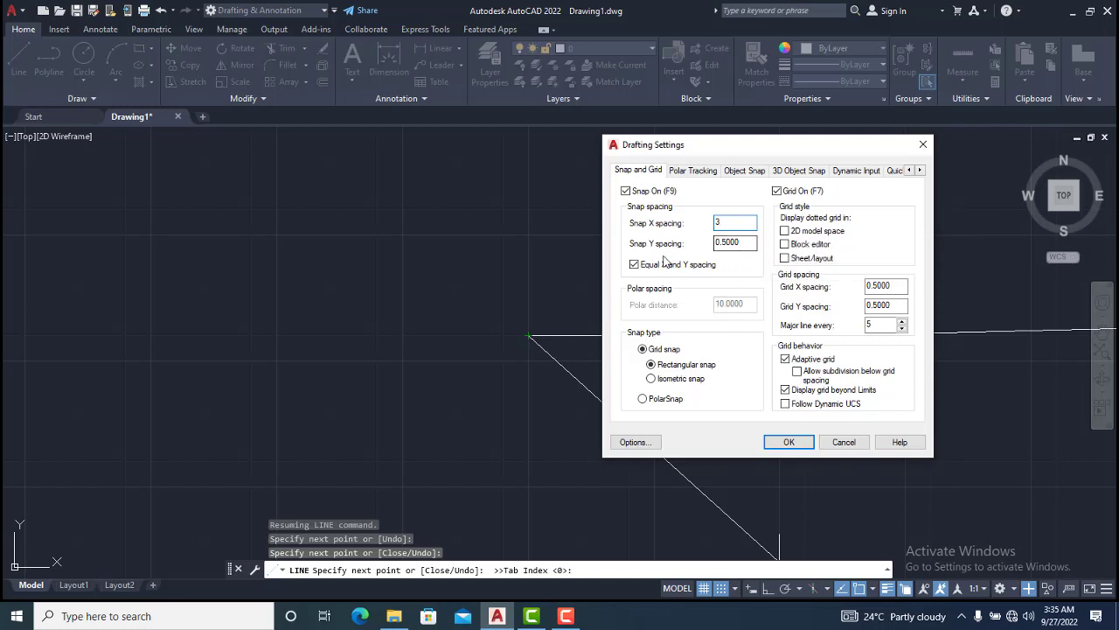
left_click(743, 242)
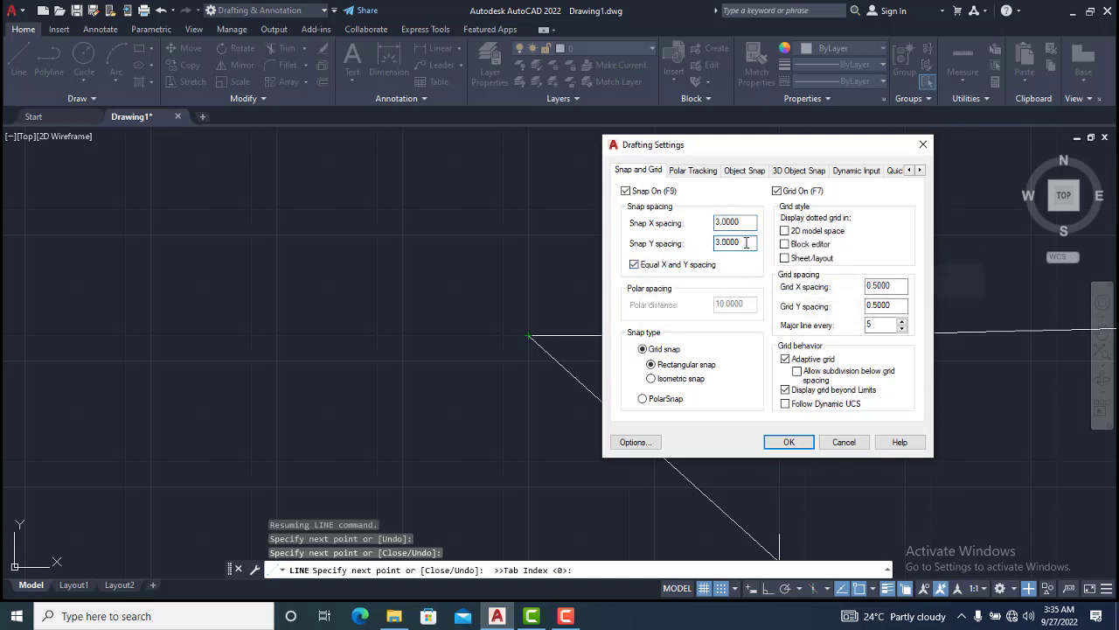
Turn off Equal X and Y spacing, then set snap X spacing to 5 and snap Y spacing to 10
left_click(635, 265)
left_click(736, 222)
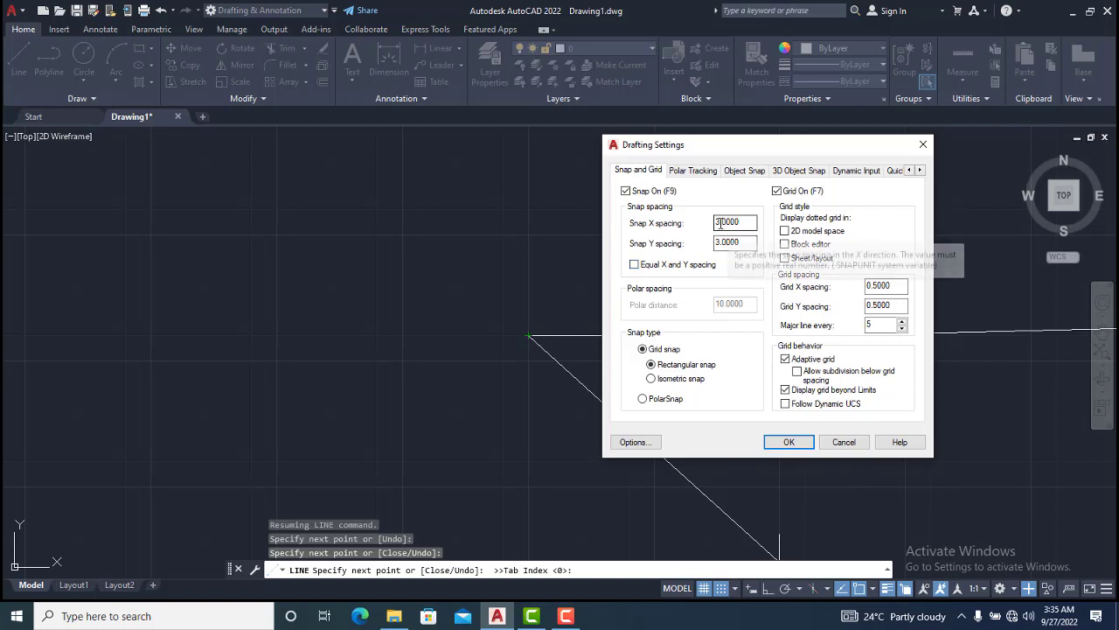
double_click(744, 222)
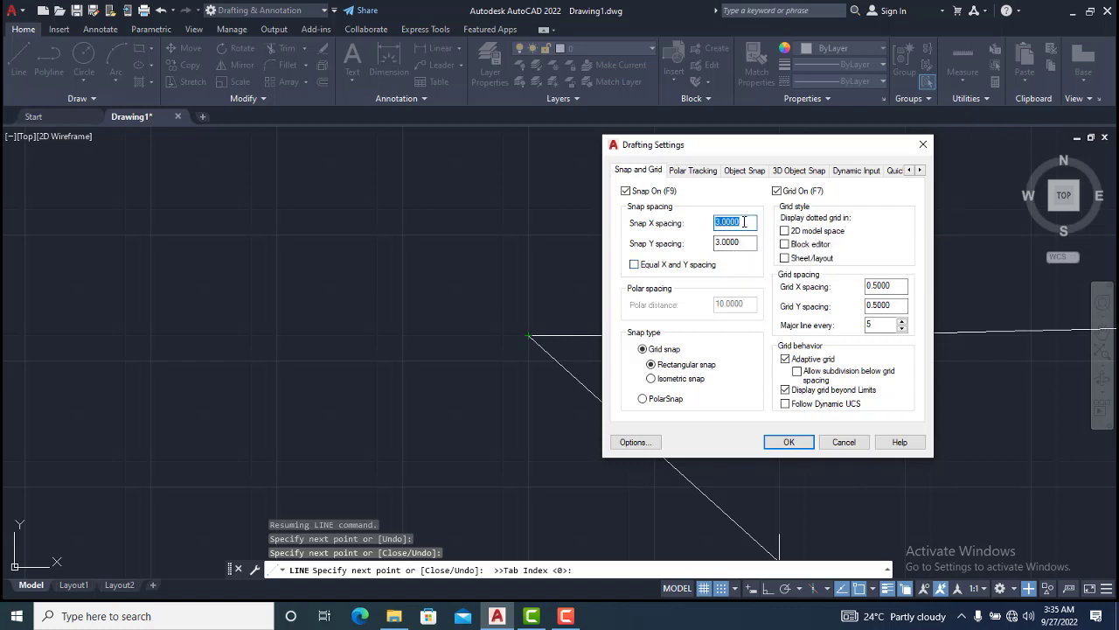
type("5")
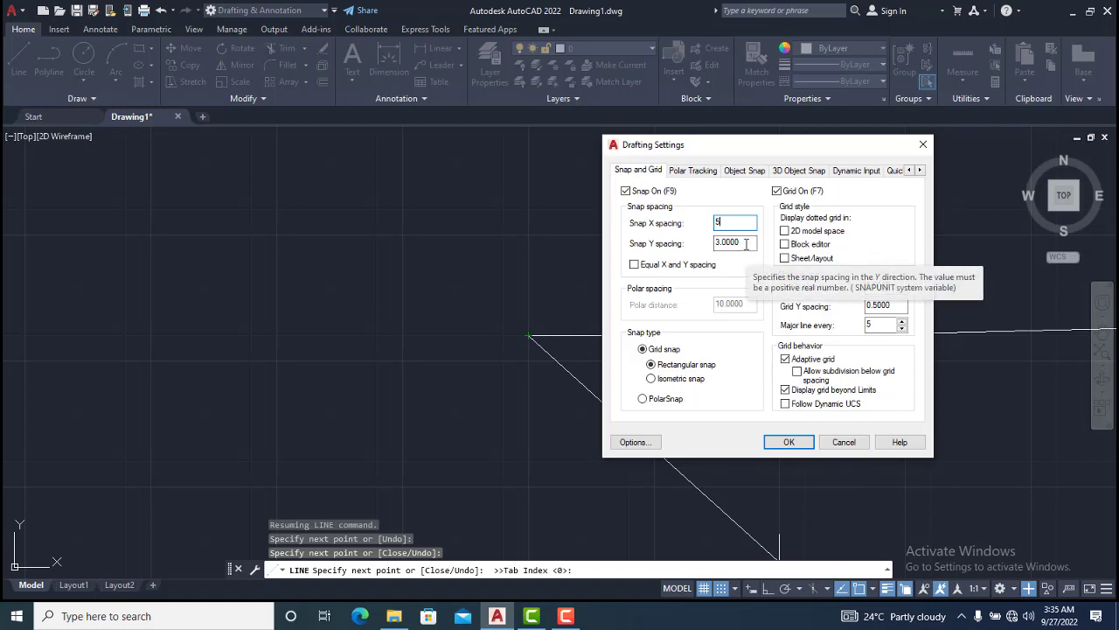
left_click(745, 244)
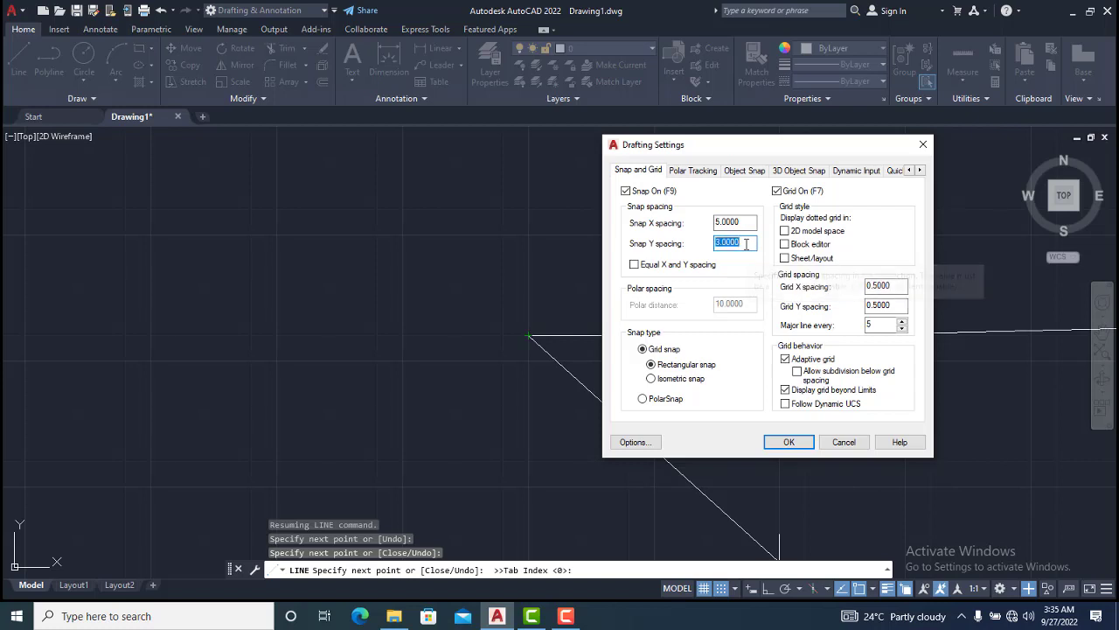
type("1")
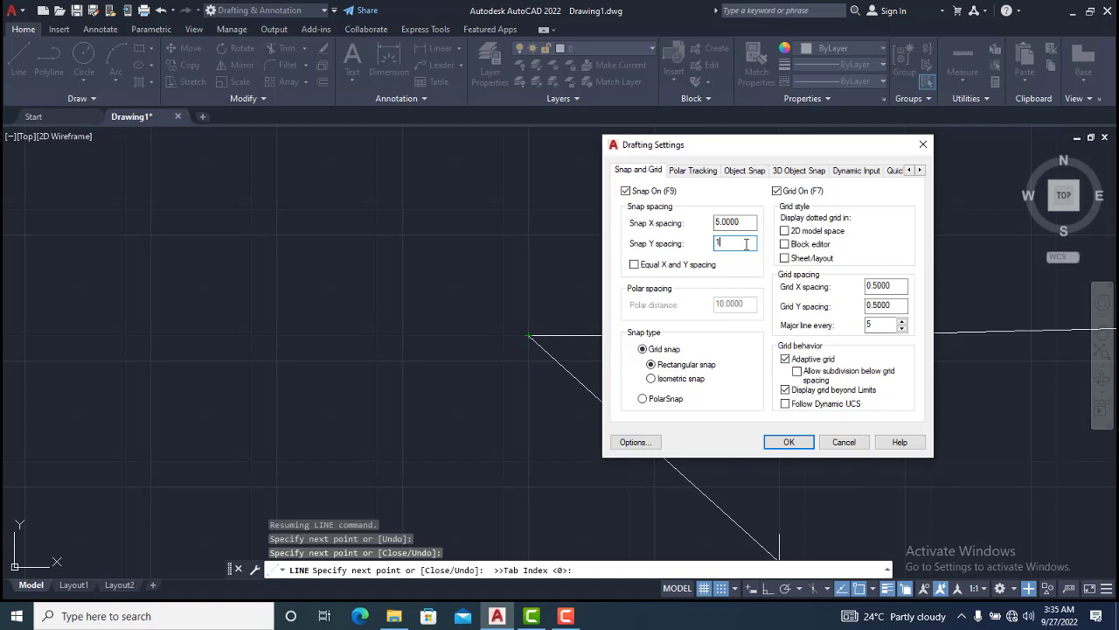
type("0")
Turn Equal X and Y spacing back on and set the snap spacing to 0.5
double_click(748, 221)
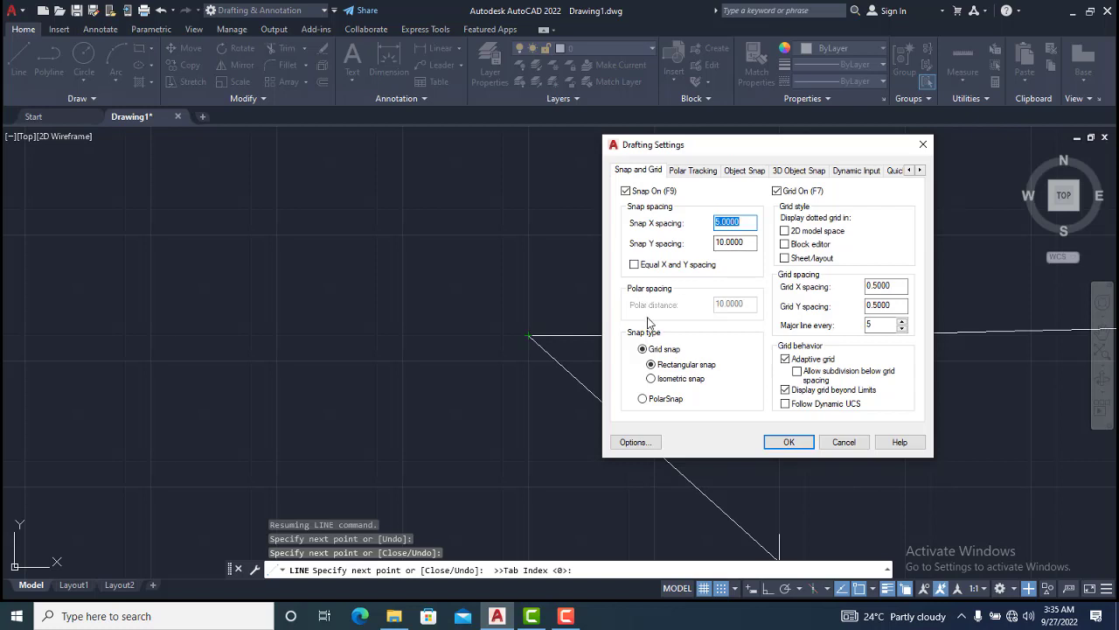
left_click(634, 265)
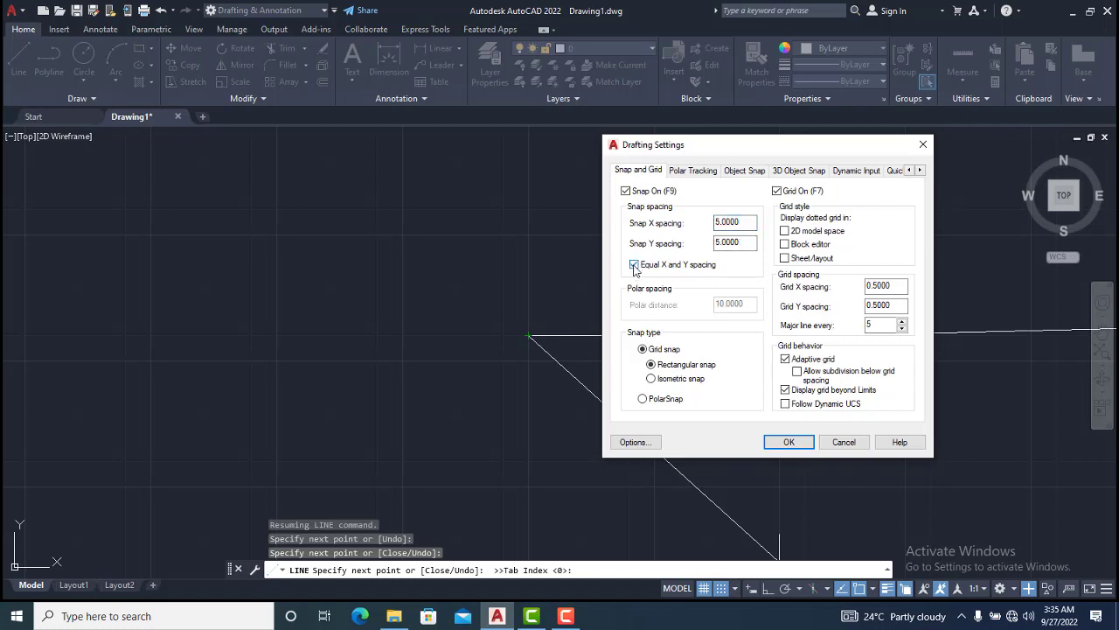
left_click(731, 225)
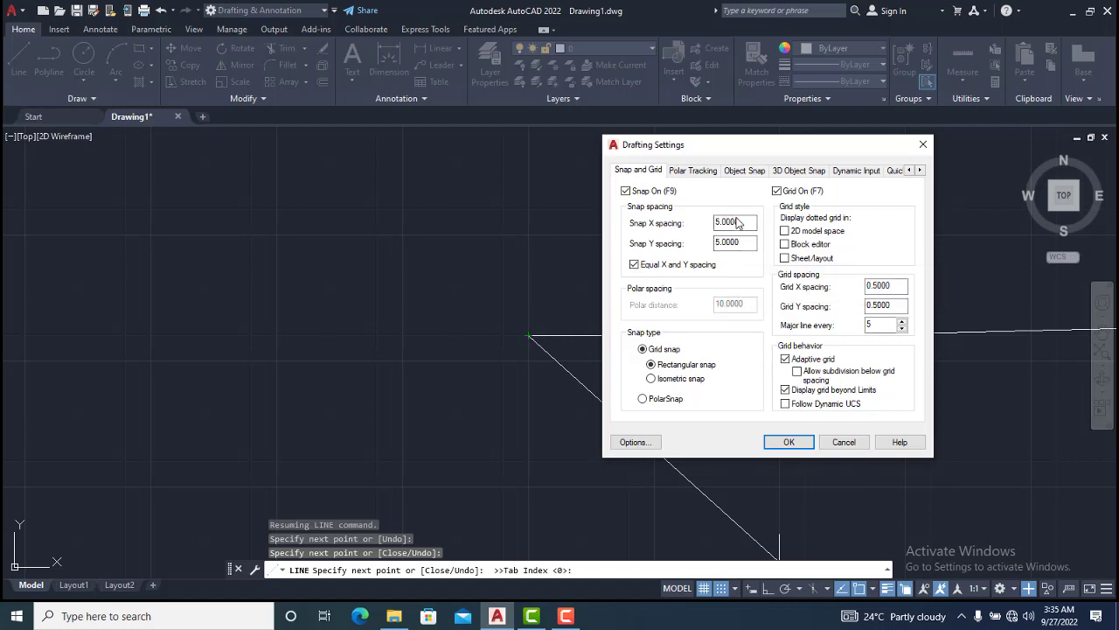
double_click(736, 223)
type("0.5")
left_click(739, 242)
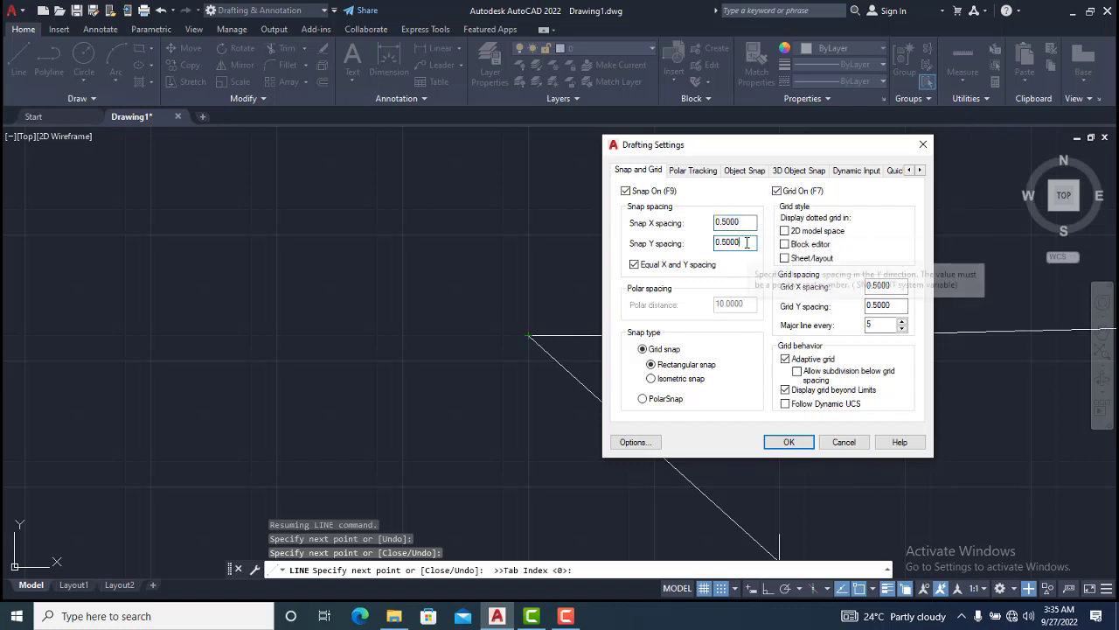
Switch the snap type to PolarSnap and apply the drafting settings
left_click(643, 399)
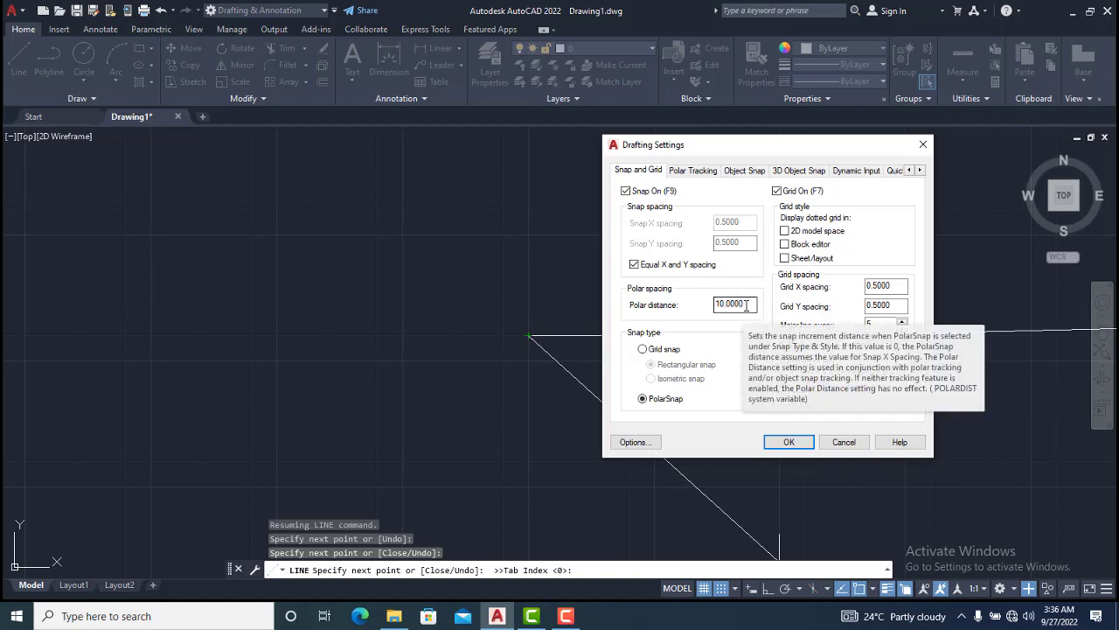
double_click(746, 305)
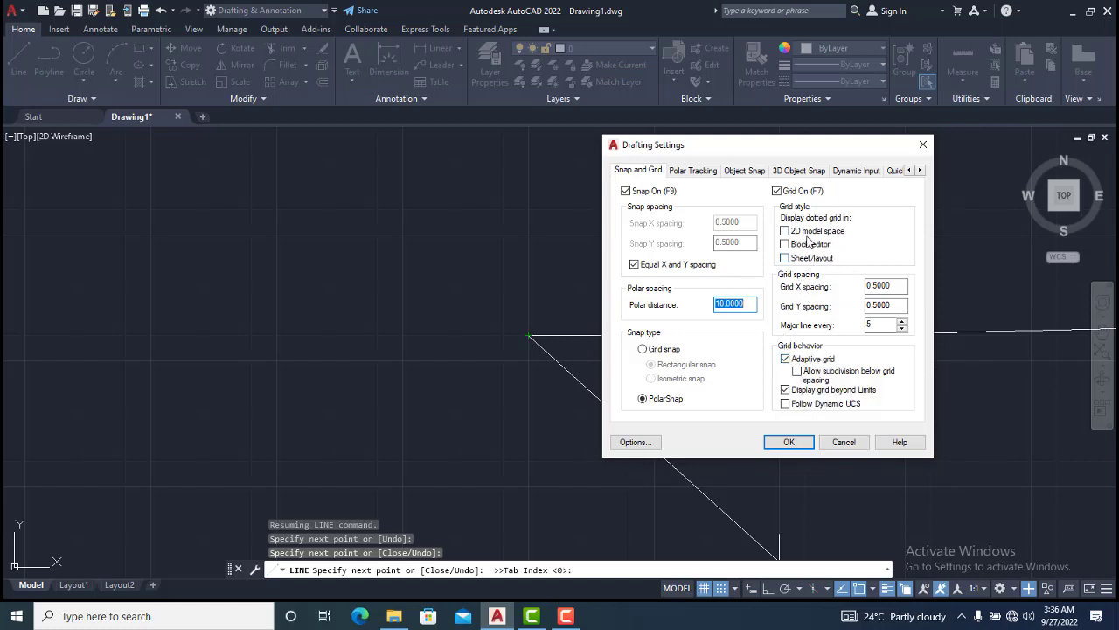
left_click(787, 441)
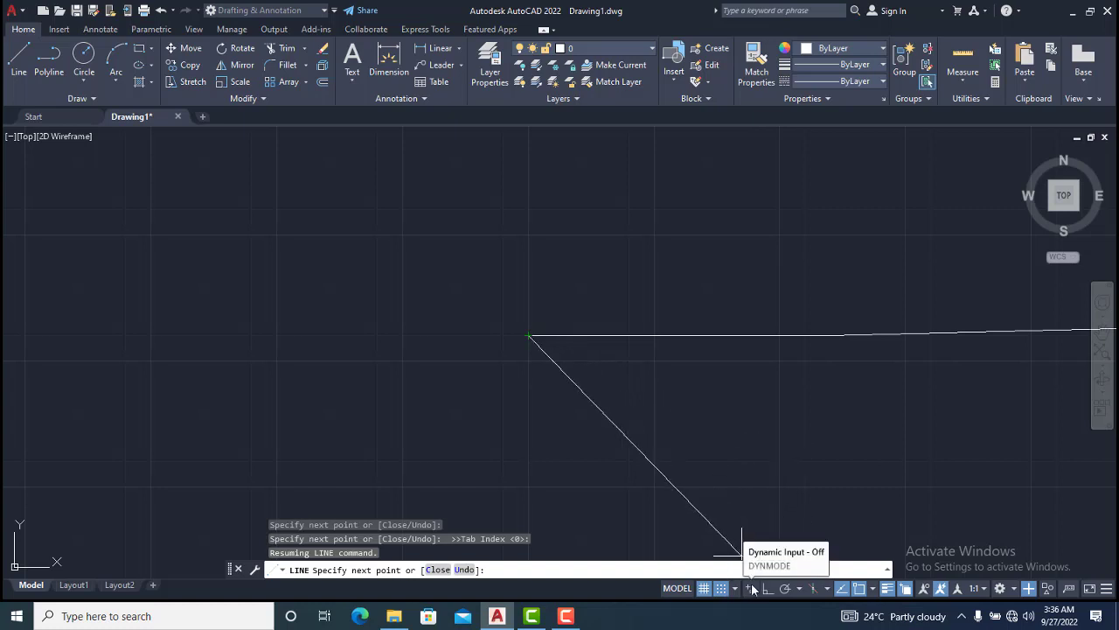
End the line command and turn on Dynamic Input
key("Escape")
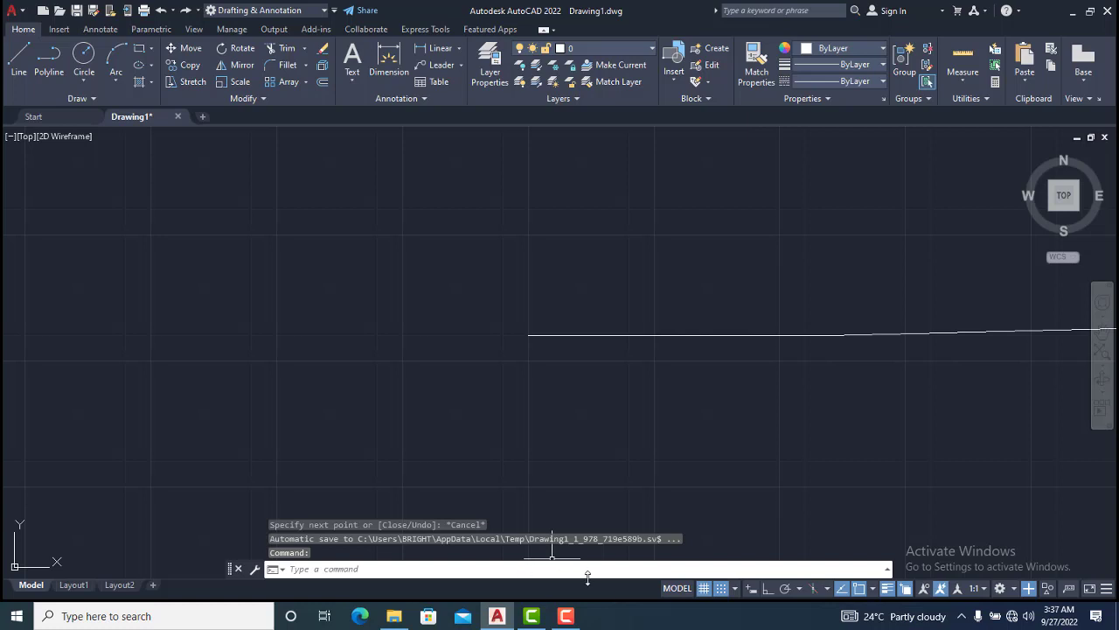
left_click(751, 588)
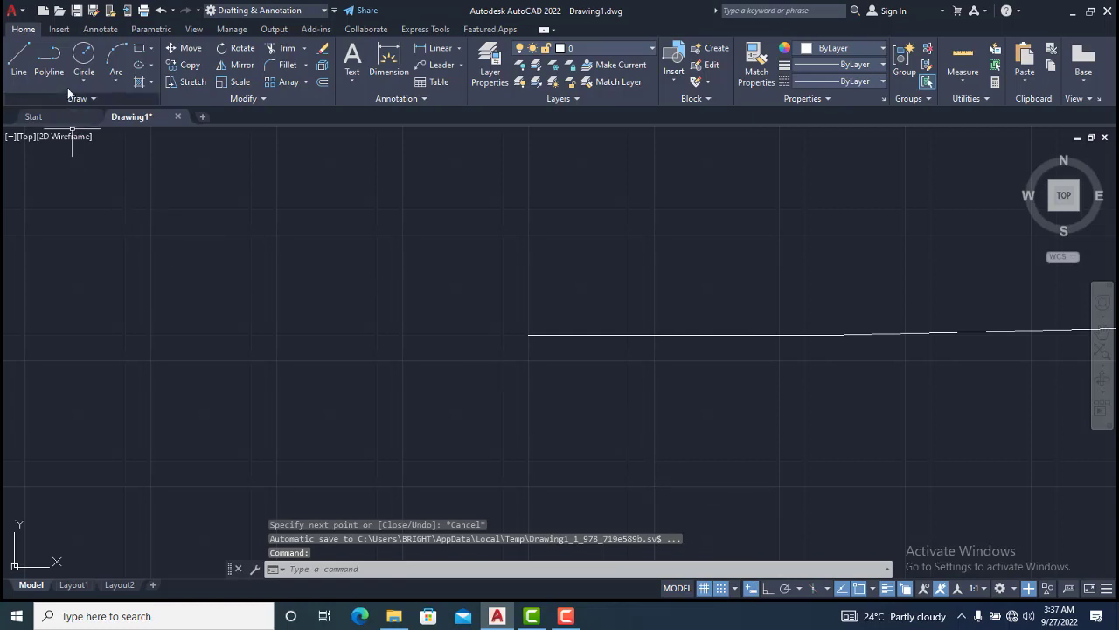
Draw a polyline segment 30 units long at 60 degrees using Dynamic Input, then end the command
left_click(49, 57)
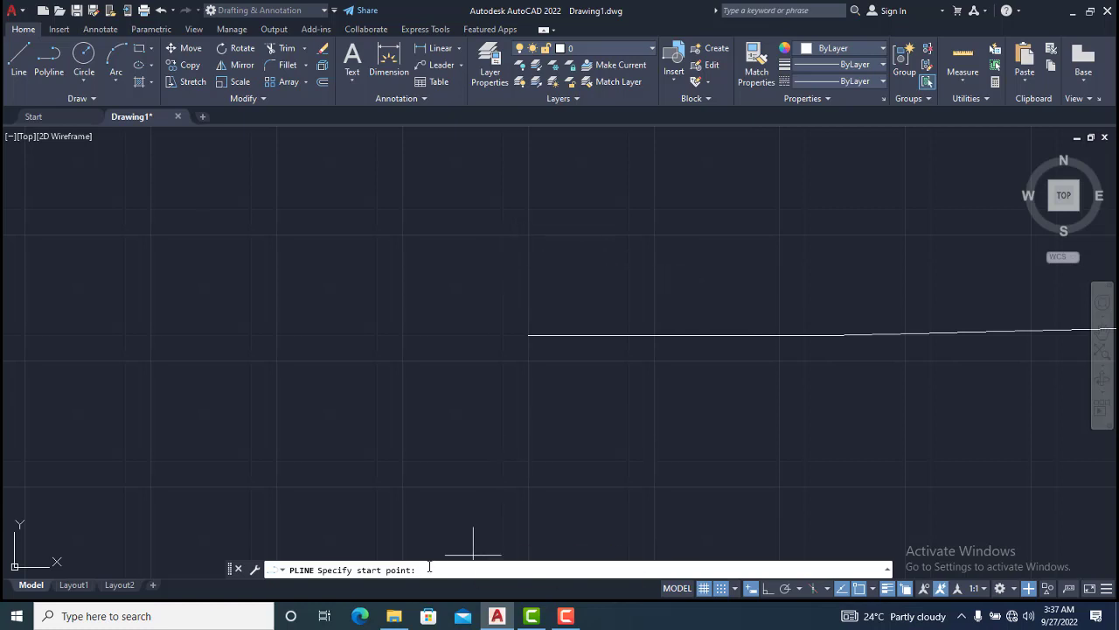
left_click(481, 239)
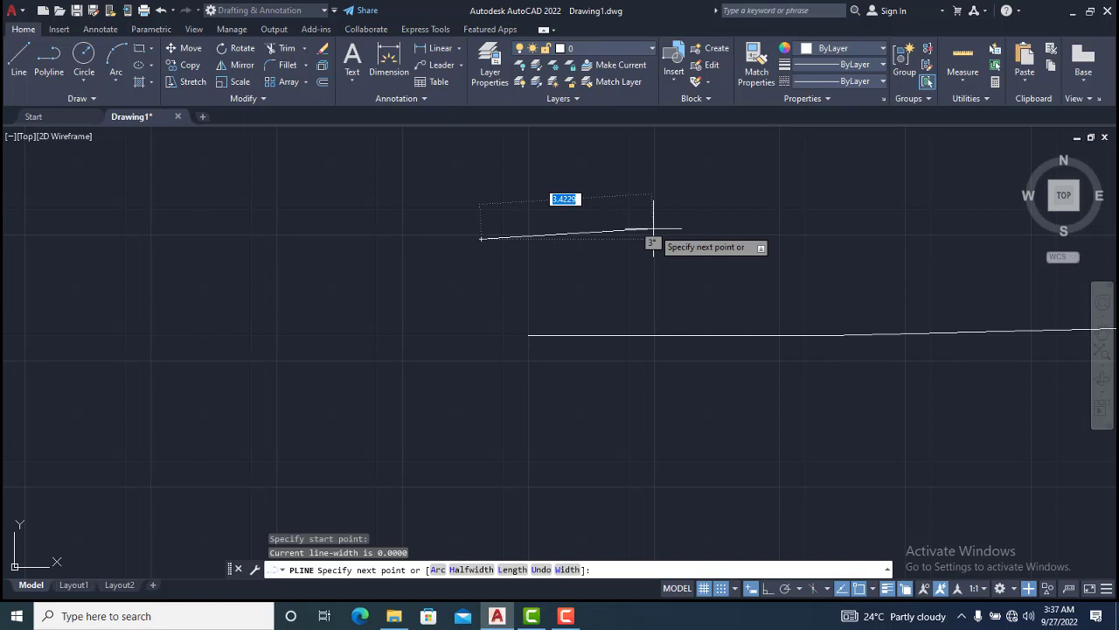
type("30")
key("Tab")
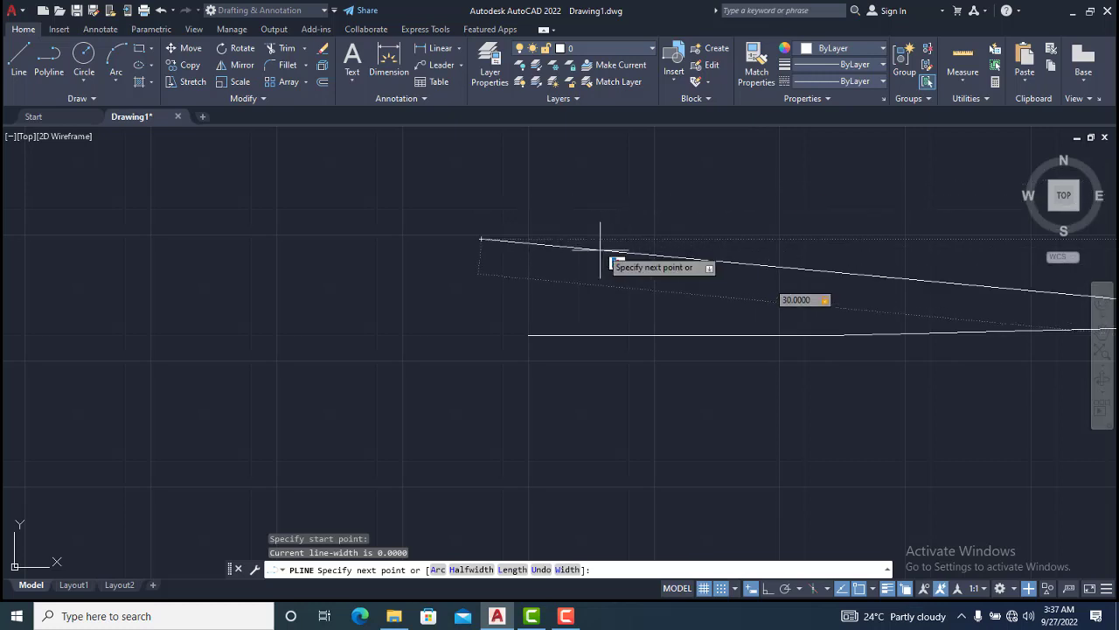
scroll(571, 253, "up", 6)
scroll(516, 278, "down", 8)
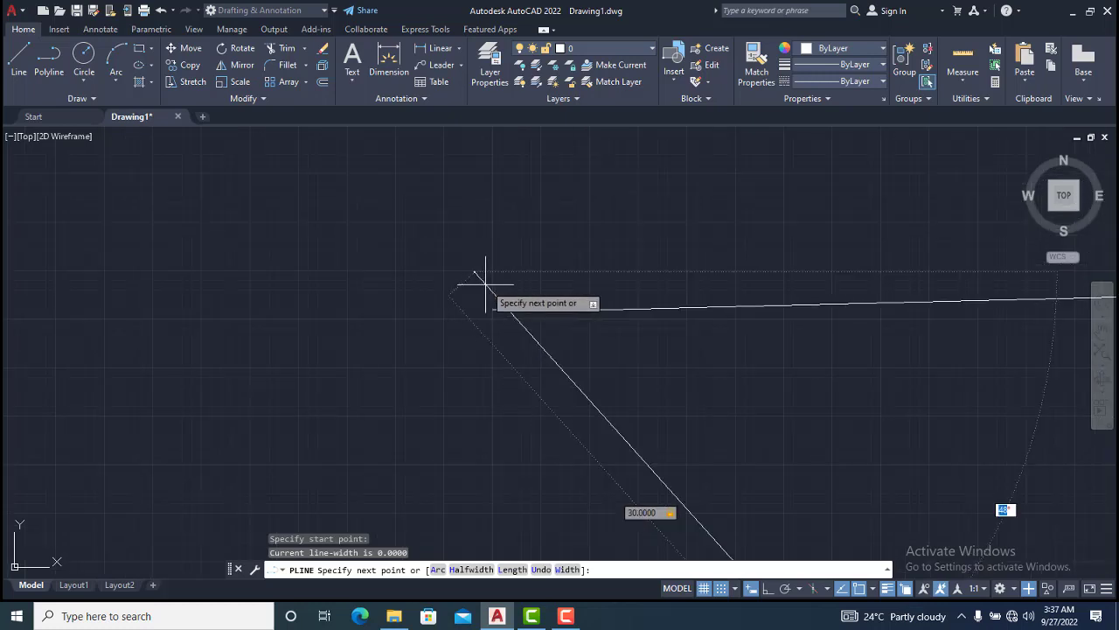
scroll(487, 292, "down", 2)
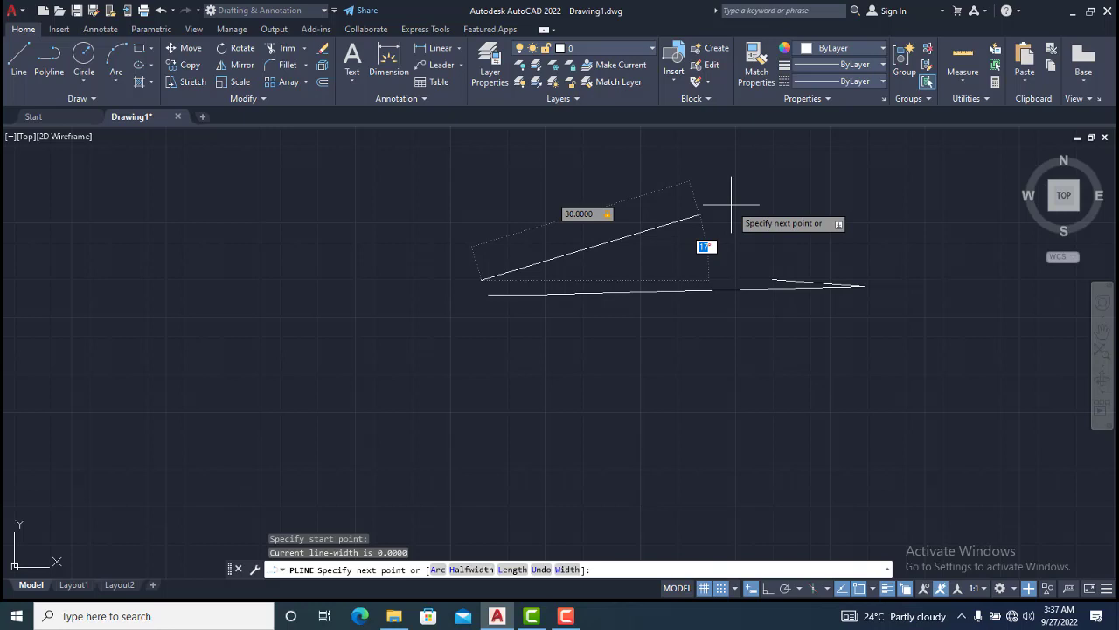
type("60")
key("Return")
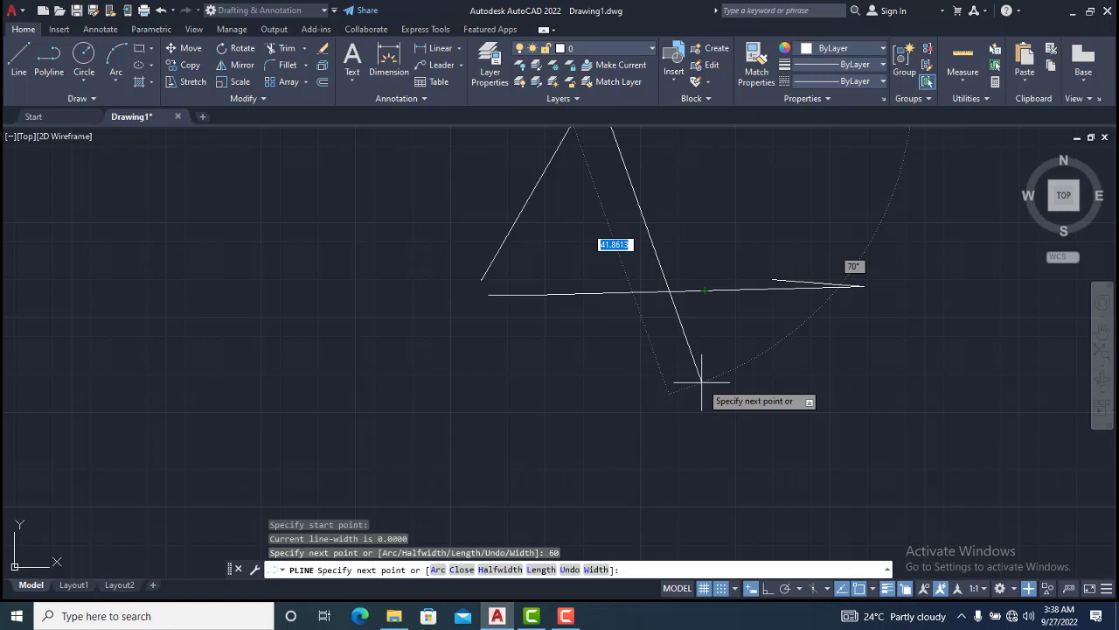
key("Escape")
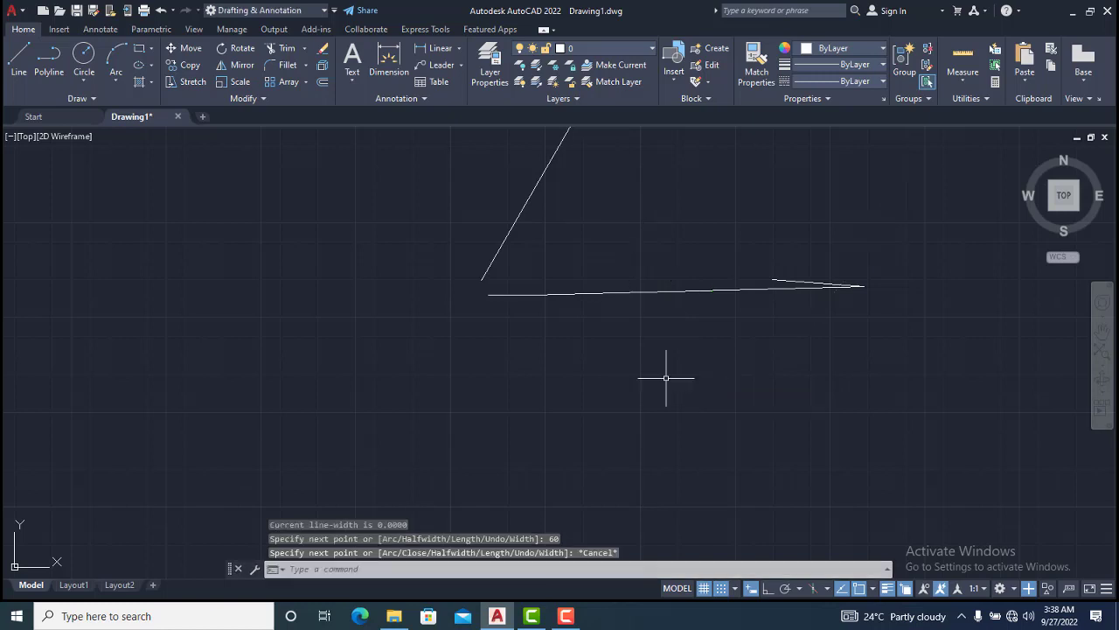
Turn off Dynamic Input
left_click(48, 62)
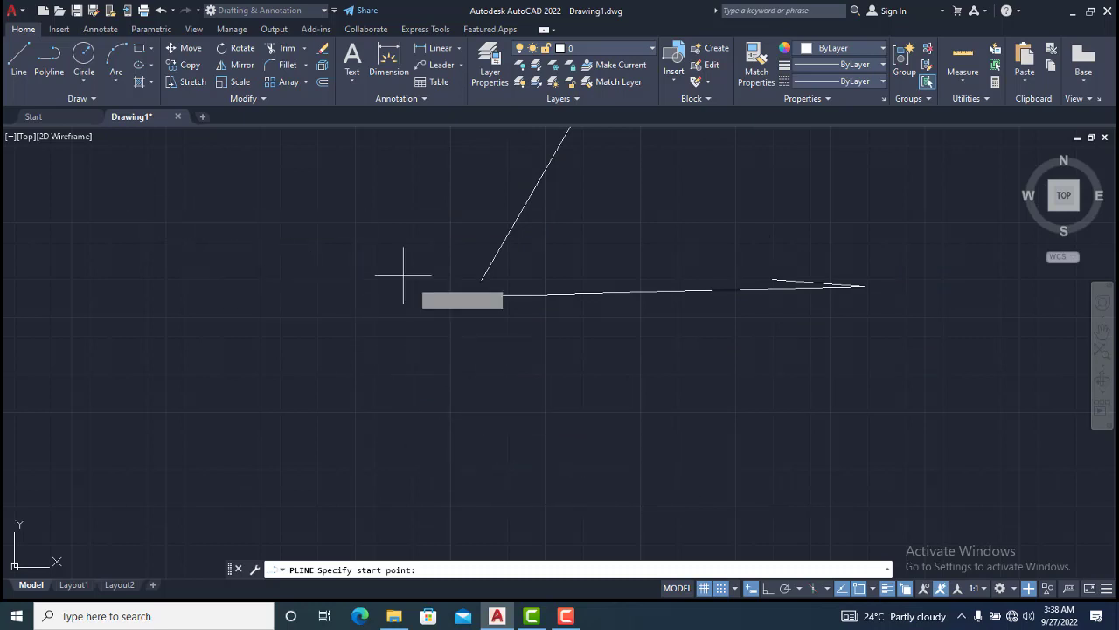
key("Escape")
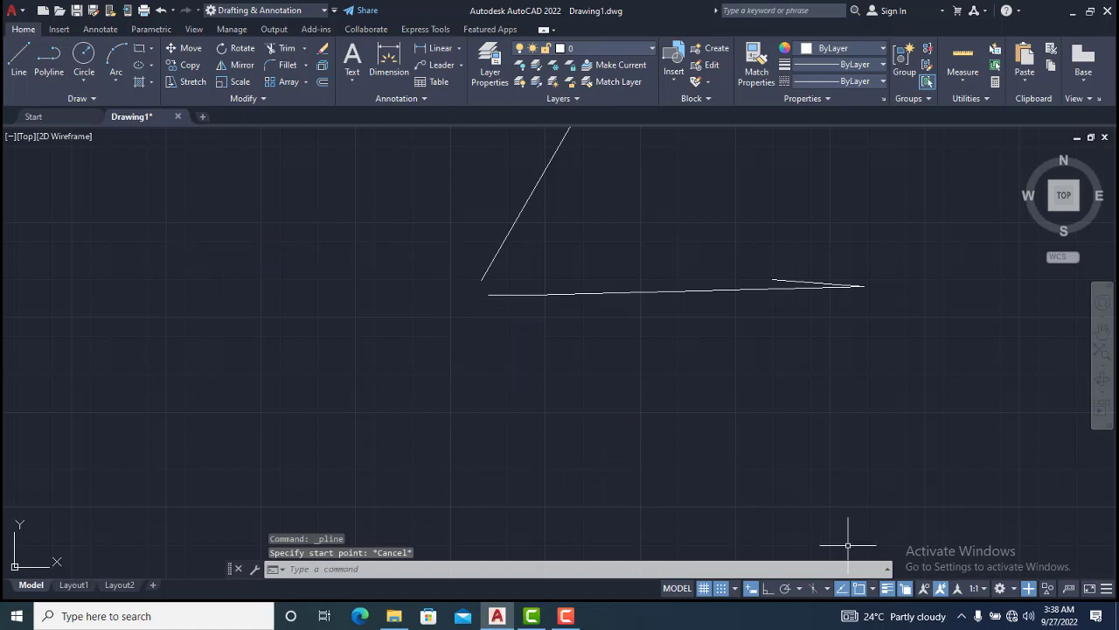
left_click(751, 588)
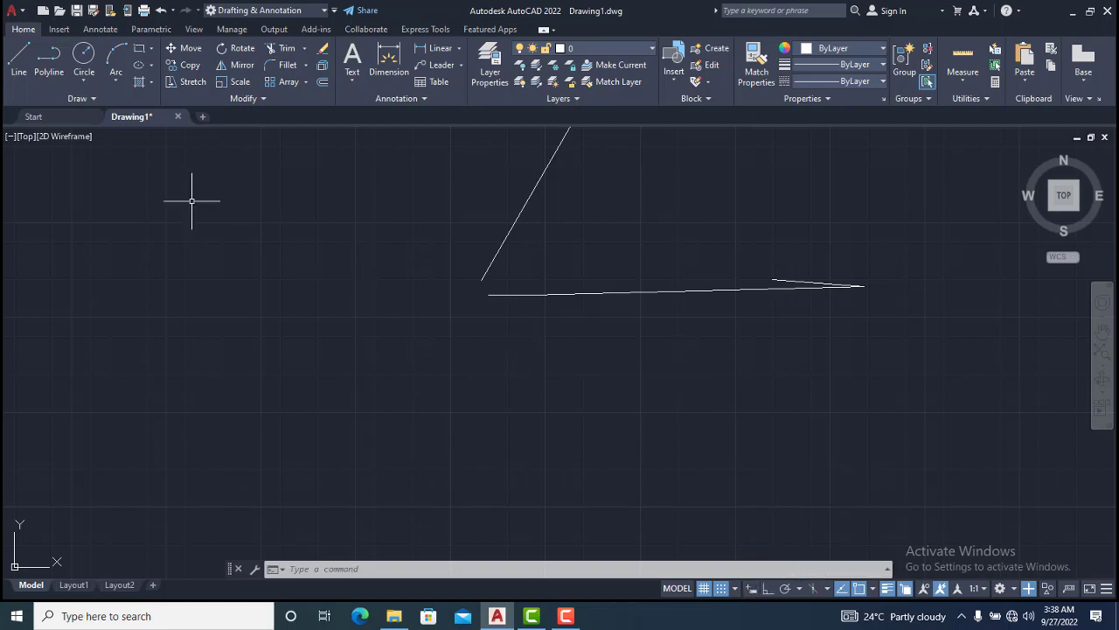
Start a new polyline and draw a freehand zigzag of connected segments across the lower drawing area
left_click(51, 61)
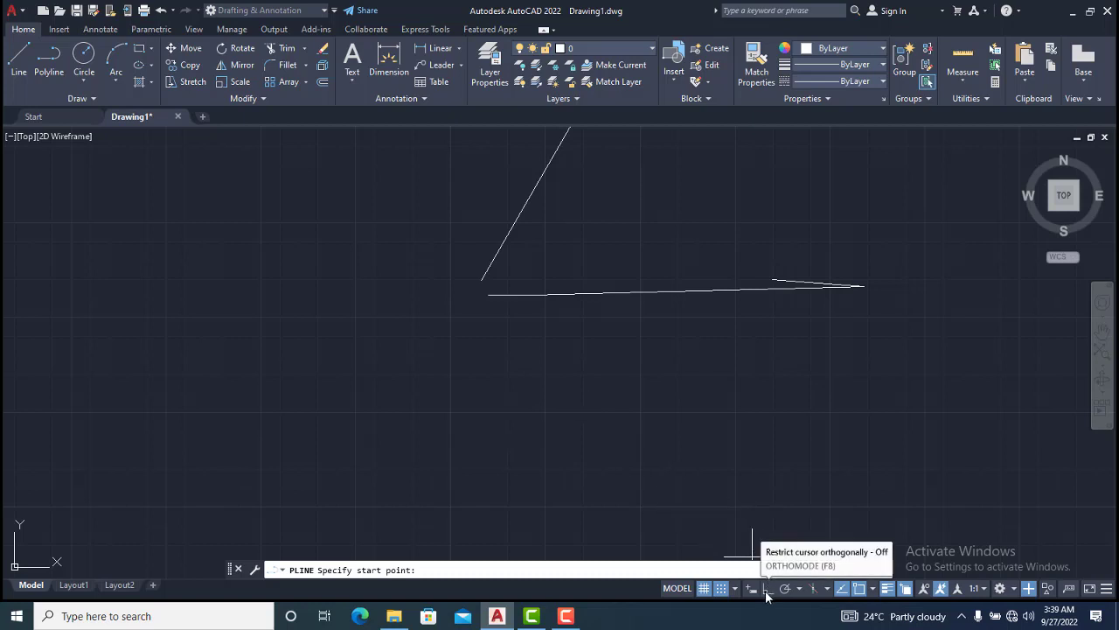
left_click(53, 66)
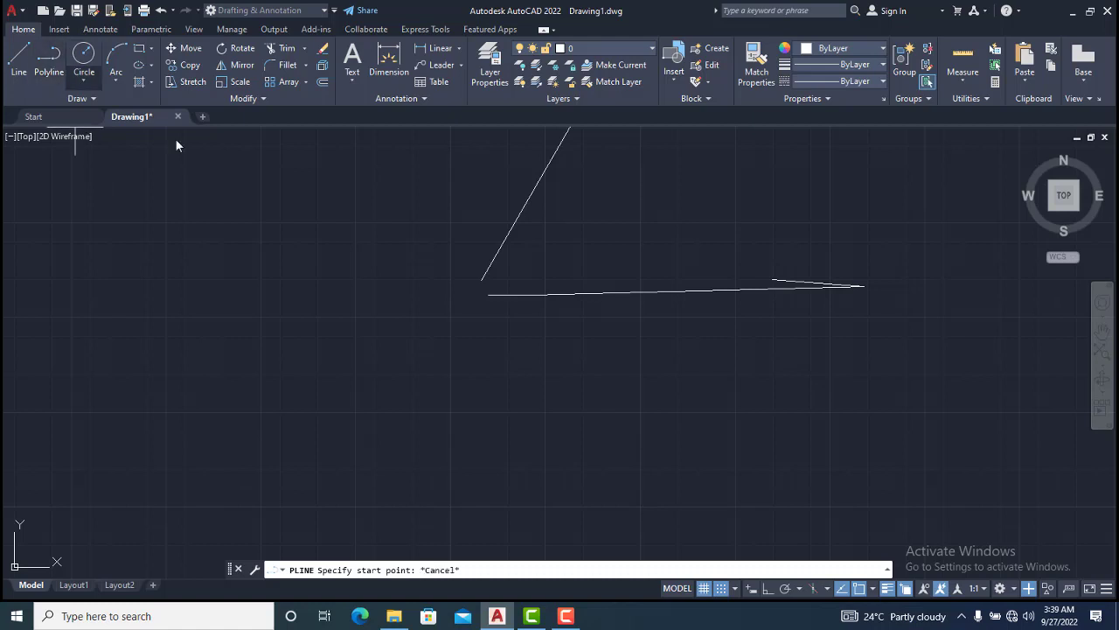
left_click(494, 417)
left_click(641, 333)
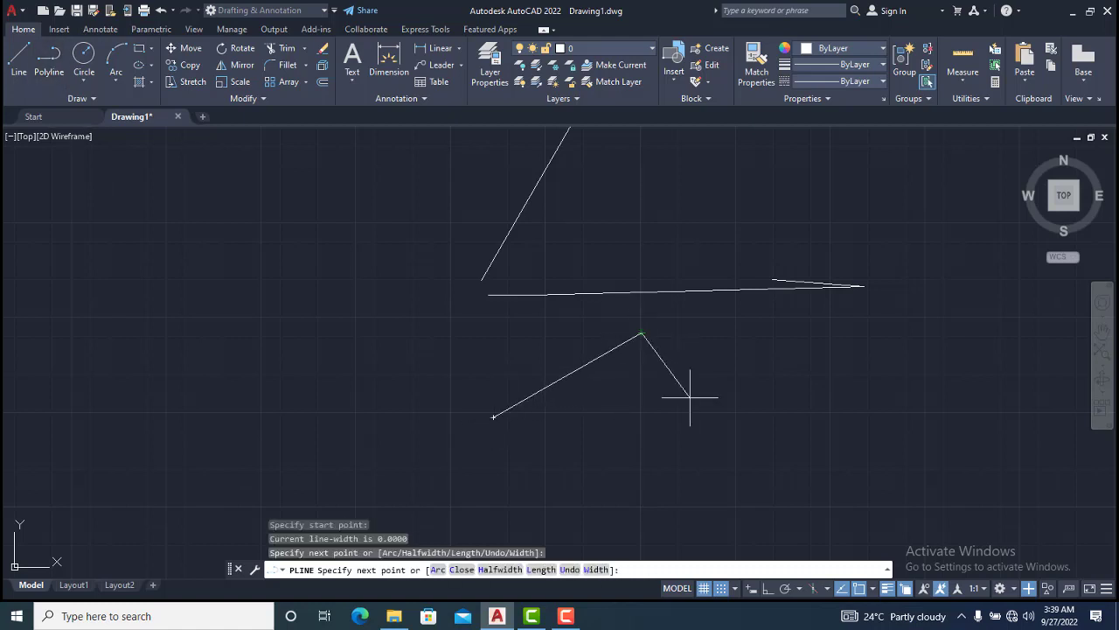
left_click(698, 497)
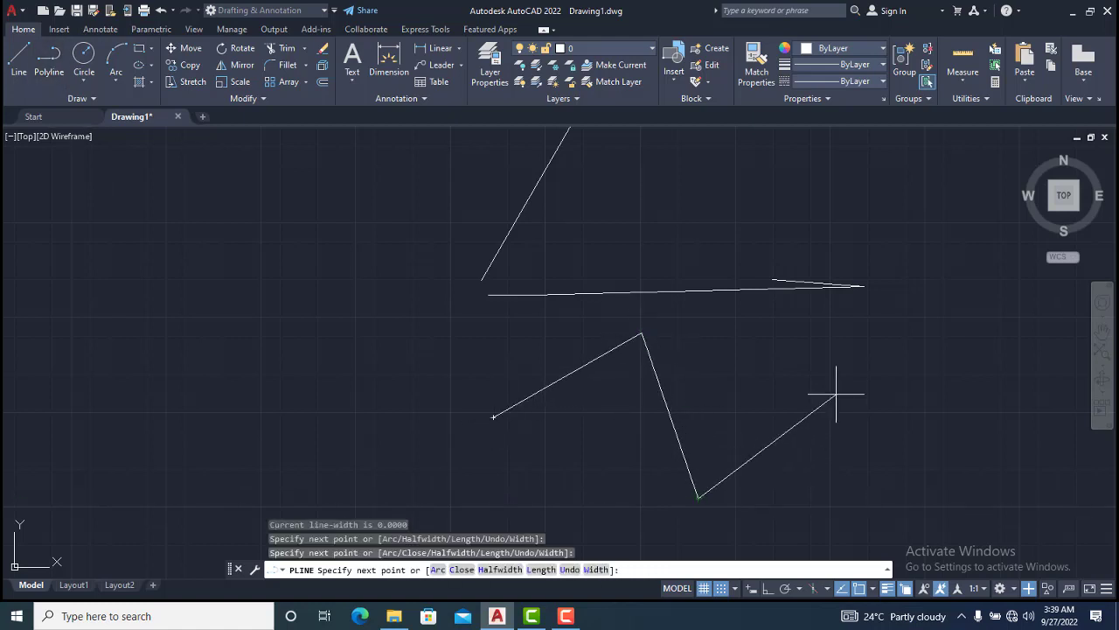
left_click(794, 354)
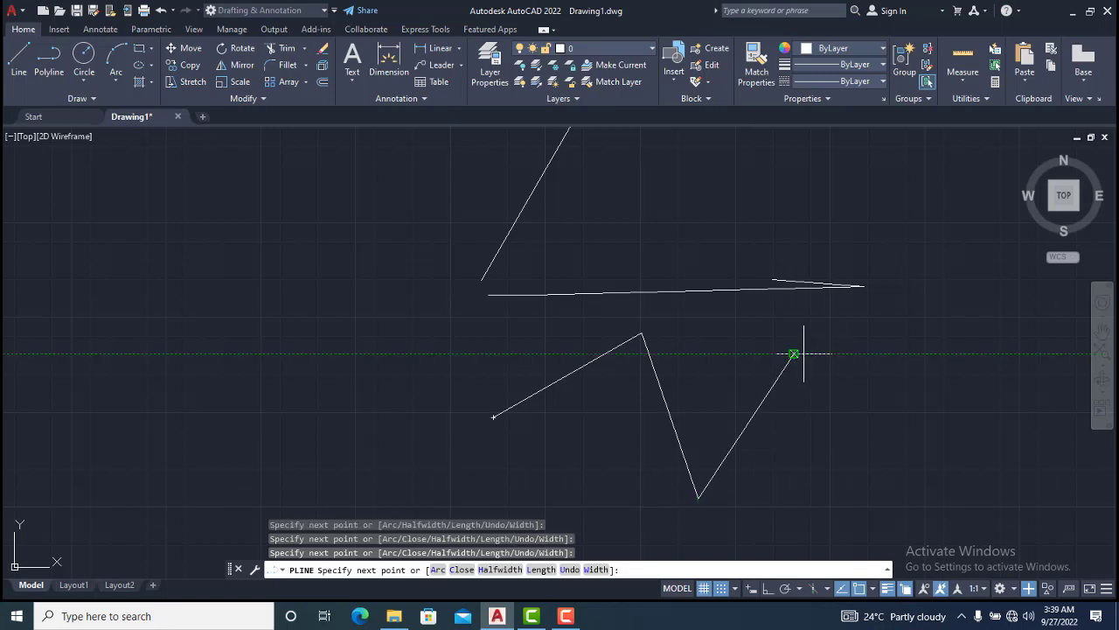
left_click(904, 378)
Continue the polyline with more freehand segments looping around on the right
left_click(842, 492)
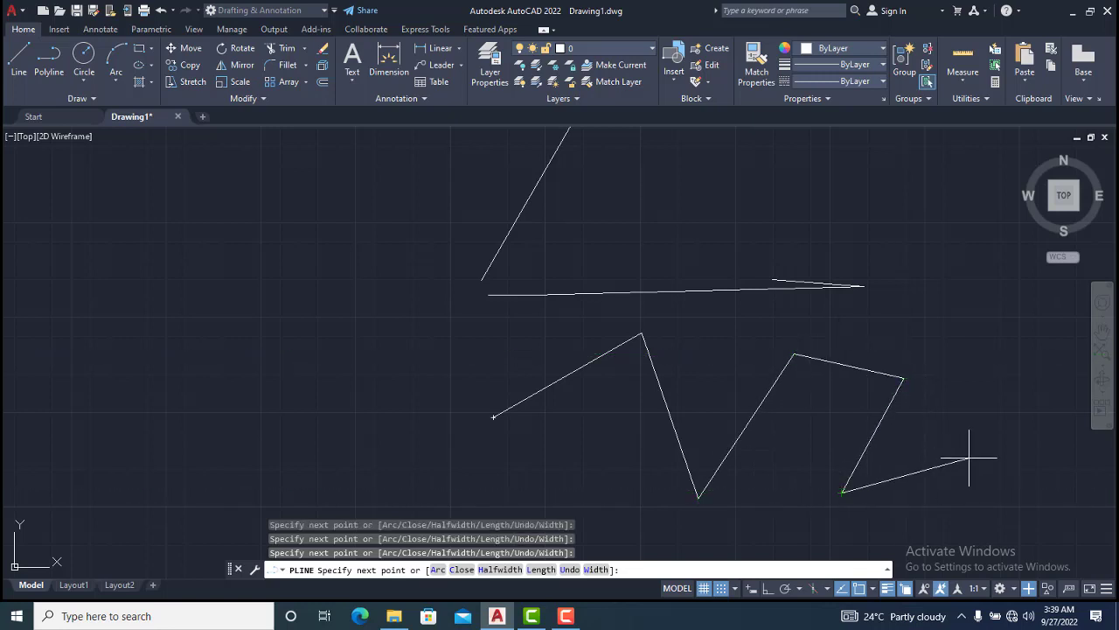
left_click(981, 454)
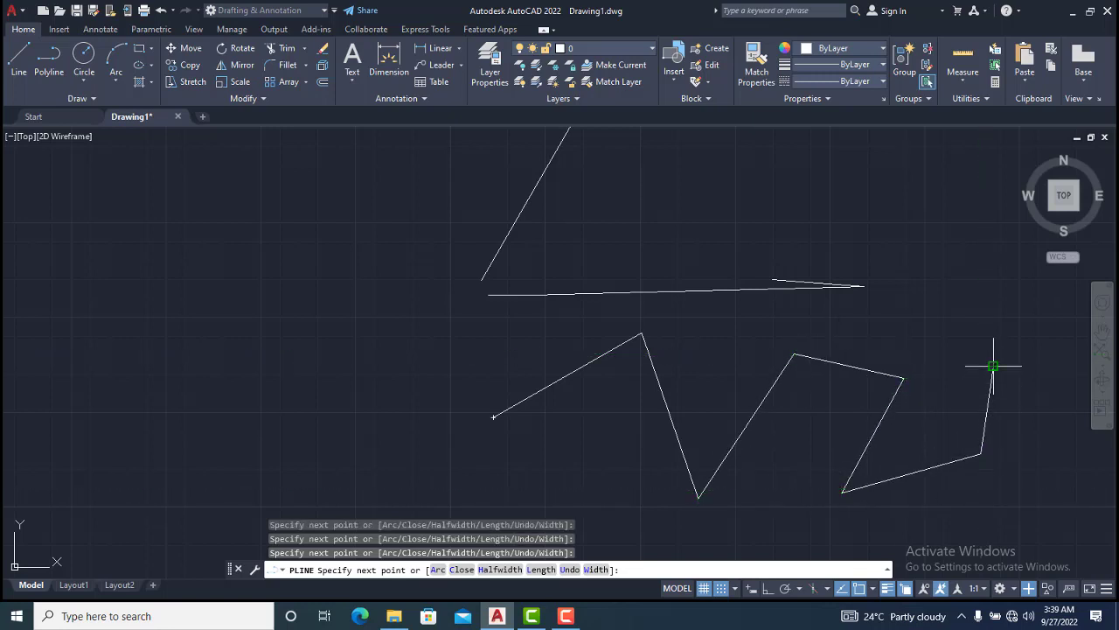
left_click(993, 366)
left_click(912, 334)
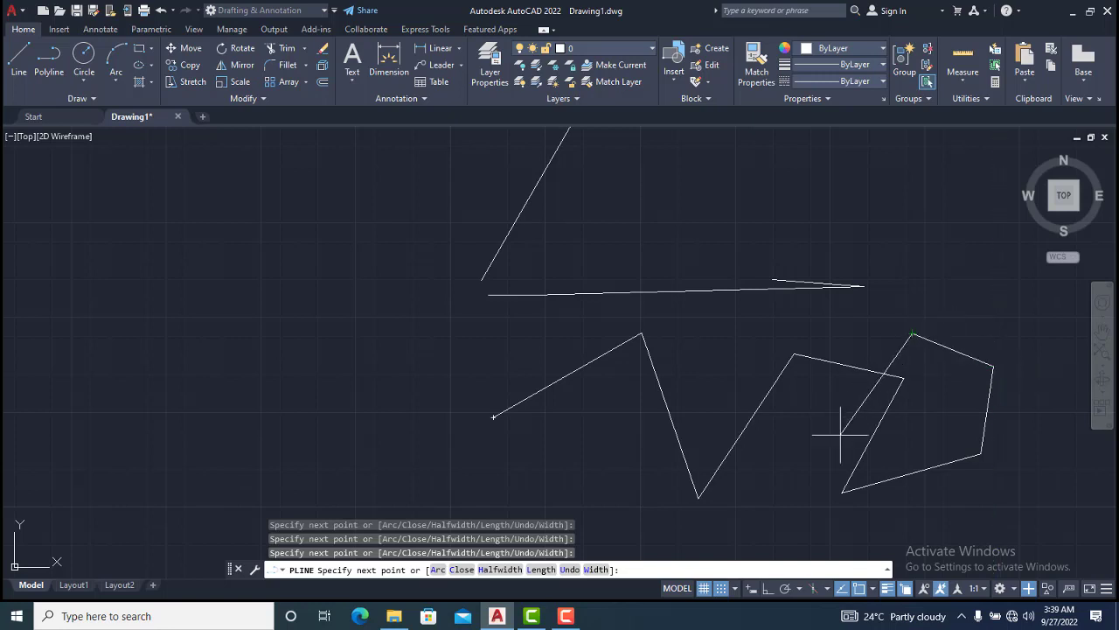
left_click(830, 434)
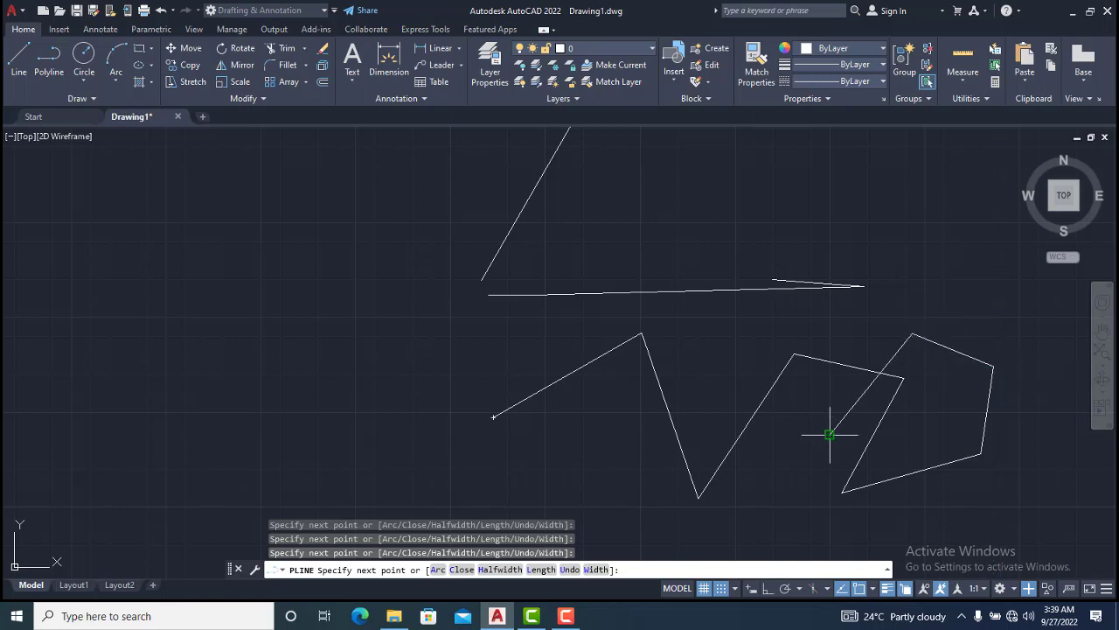
Turn on Ortho mode and continue the polyline with horizontal and vertical segments
left_click(766, 589)
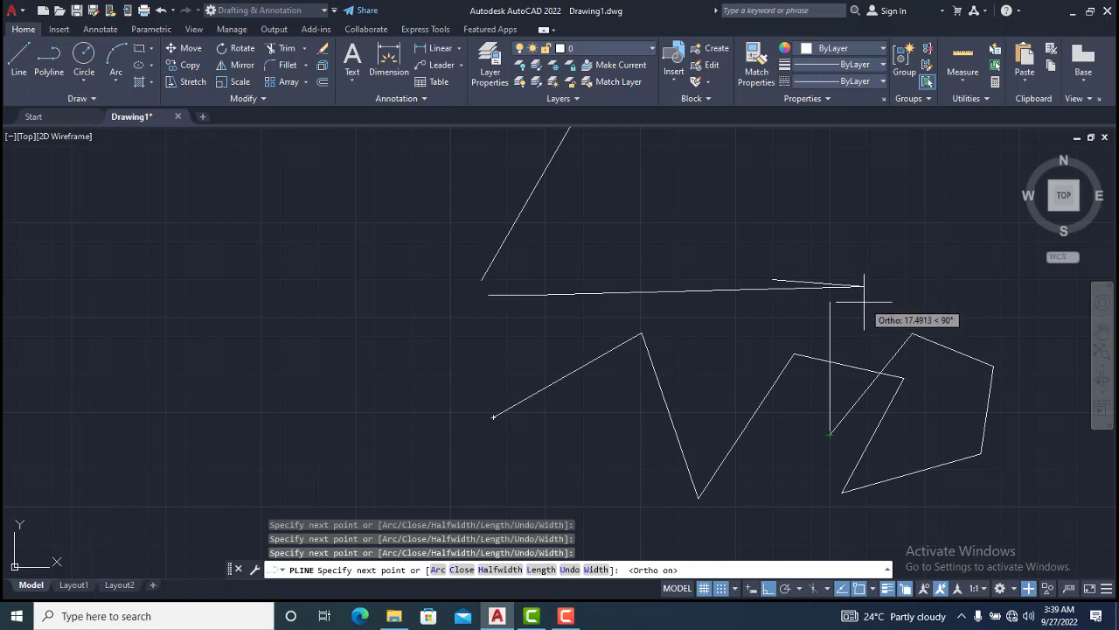
left_click(861, 289)
left_click(707, 331)
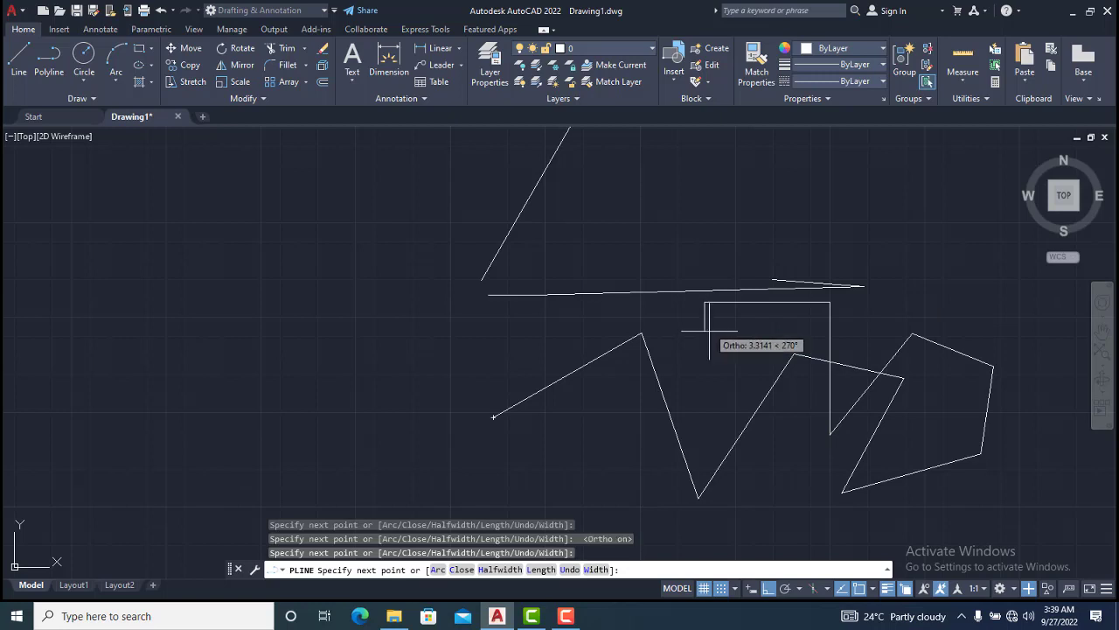
left_click(727, 386)
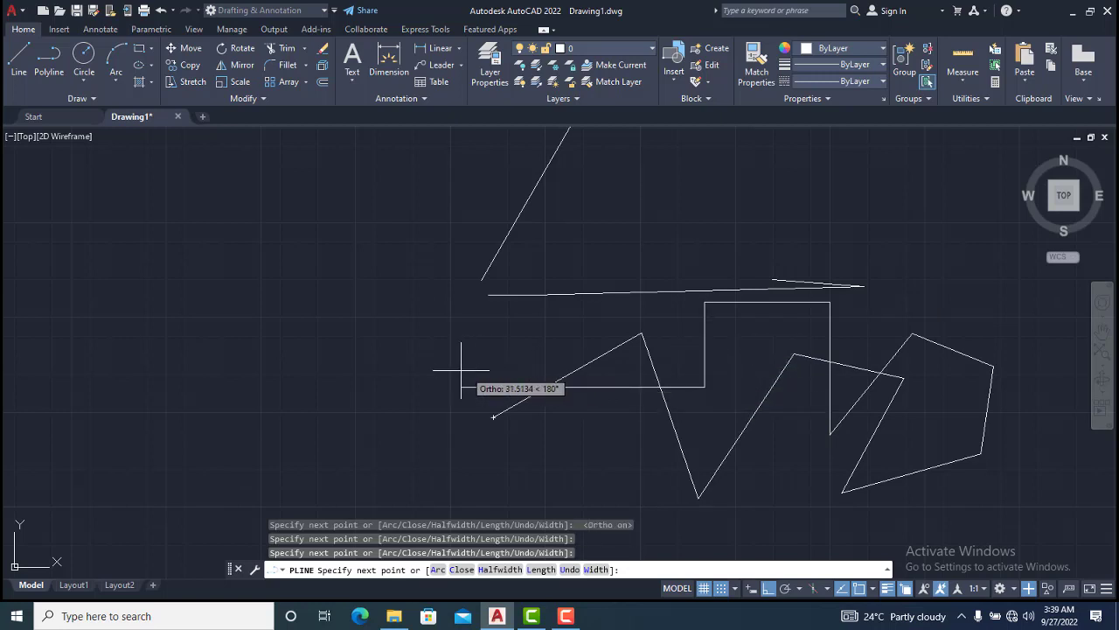
left_click(421, 374)
left_click(385, 228)
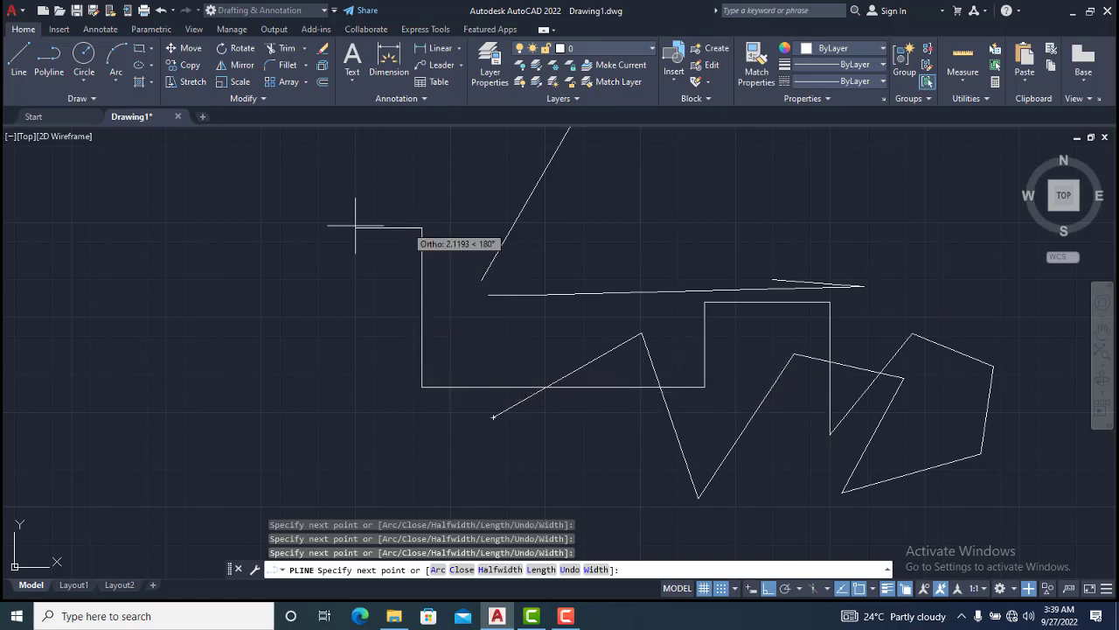
left_click(226, 228)
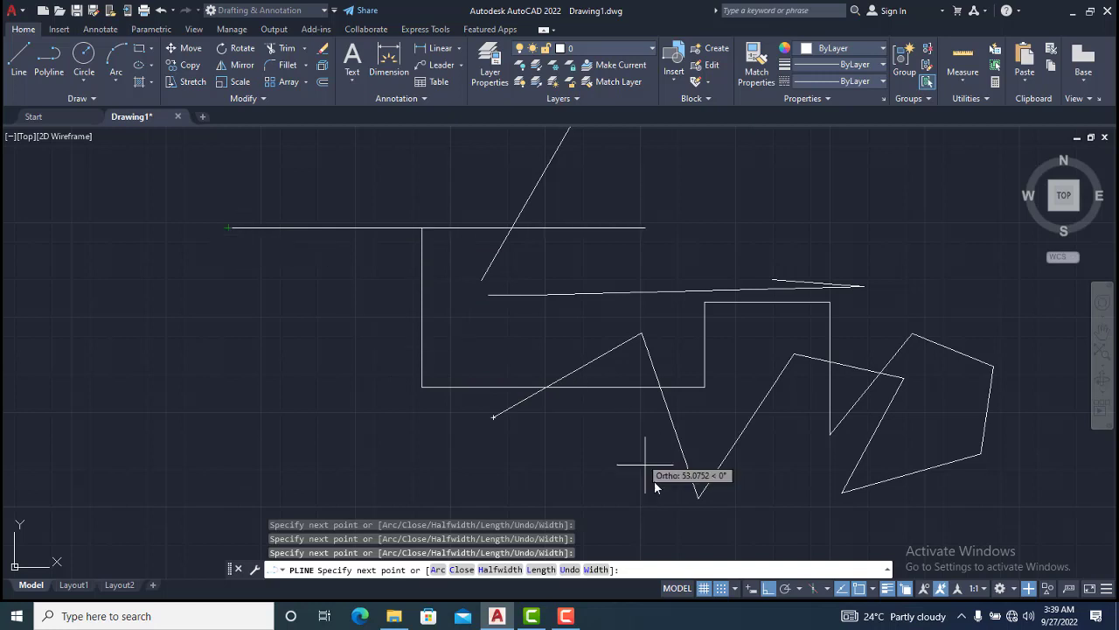
Turn off Ortho mode and turn on Polar Tracking
left_click(770, 591)
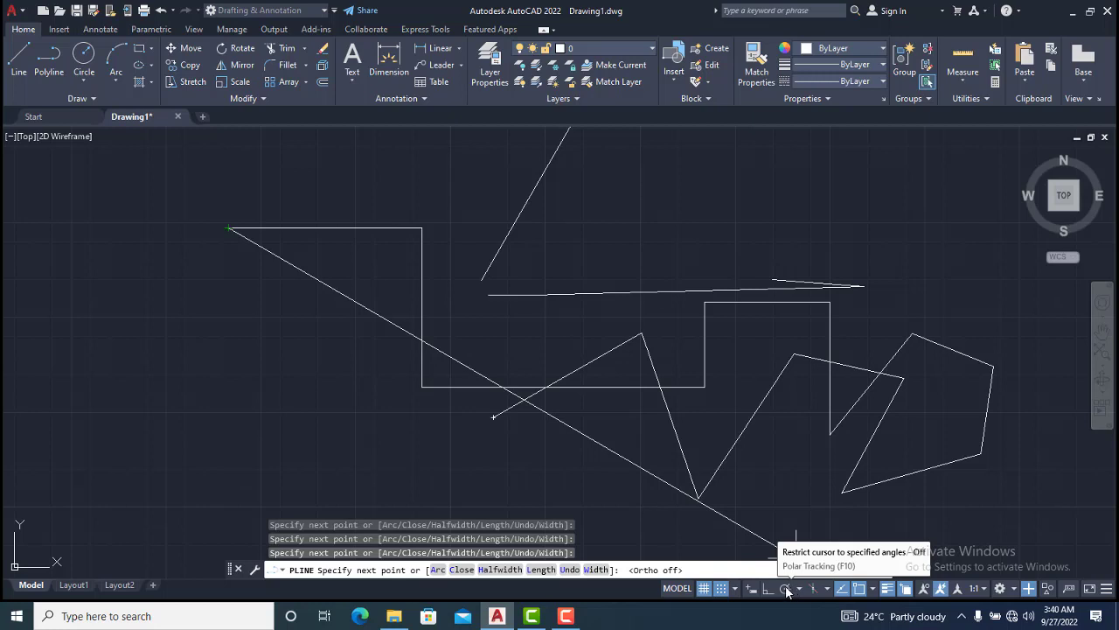
left_click(786, 591)
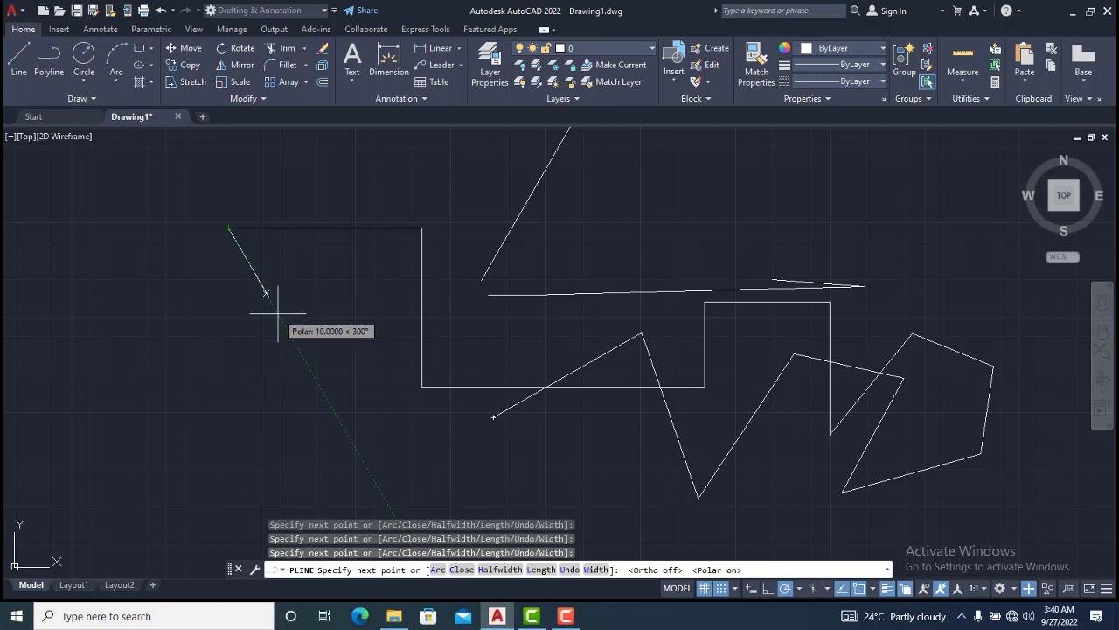
Add two more polyline segments at upper left, switching the polar tracking angles to 90, 180, 270, 360 between them, and end the polyline
left_click(233, 228)
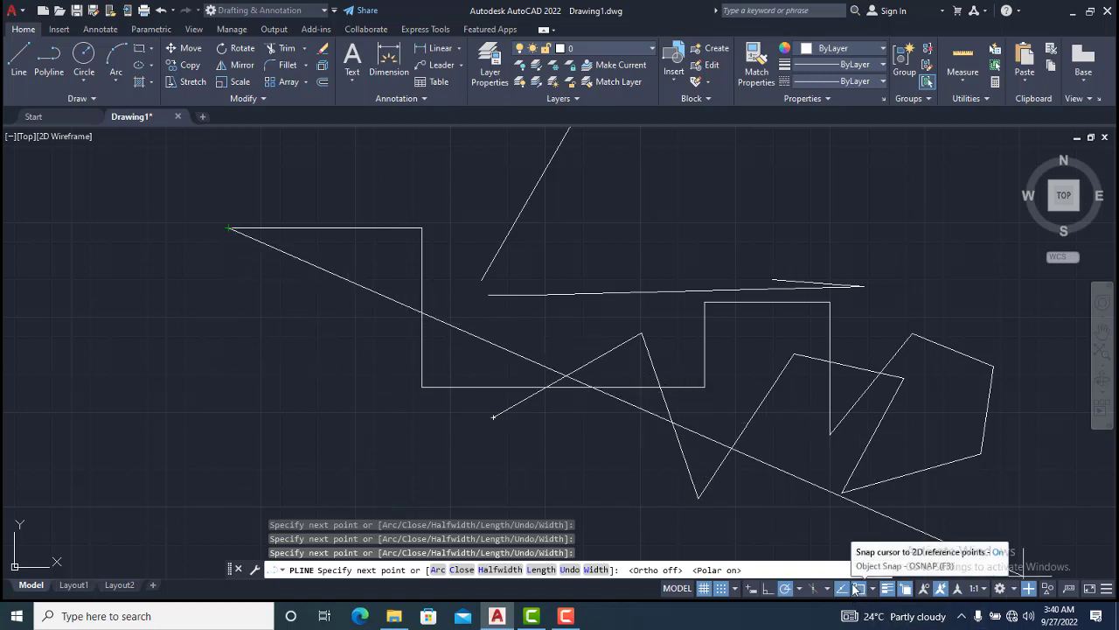
left_click(800, 592)
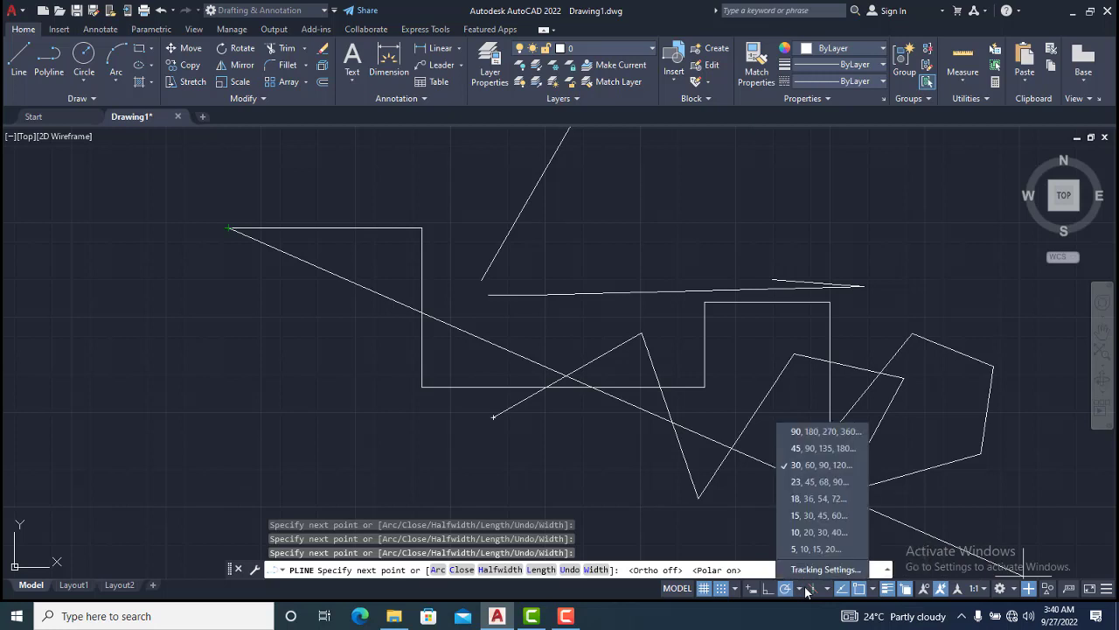
left_click(803, 433)
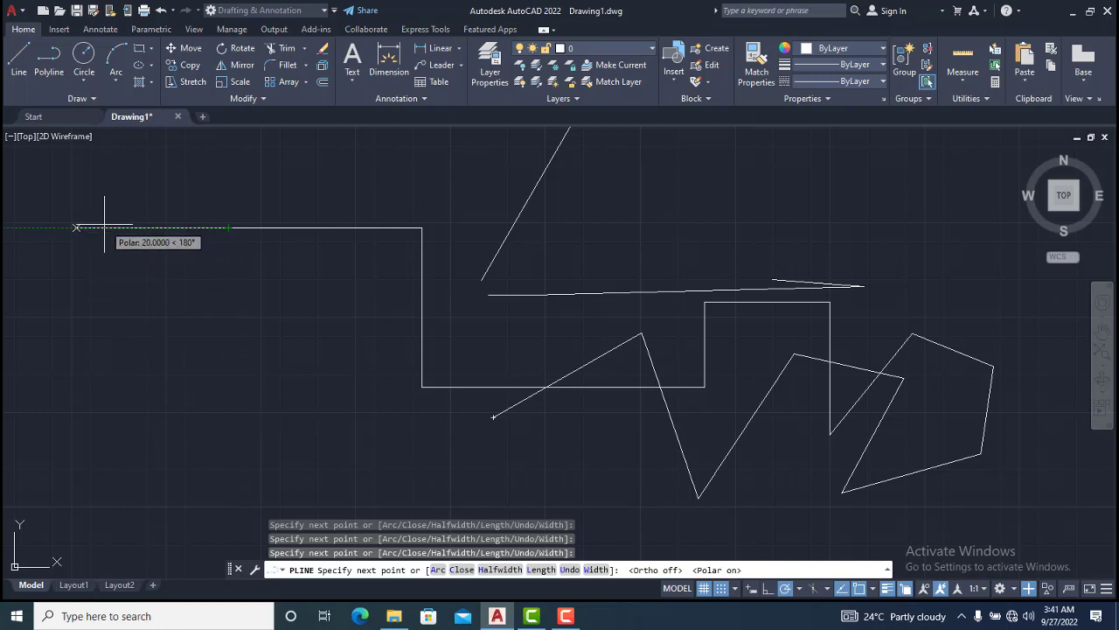
left_click(129, 185)
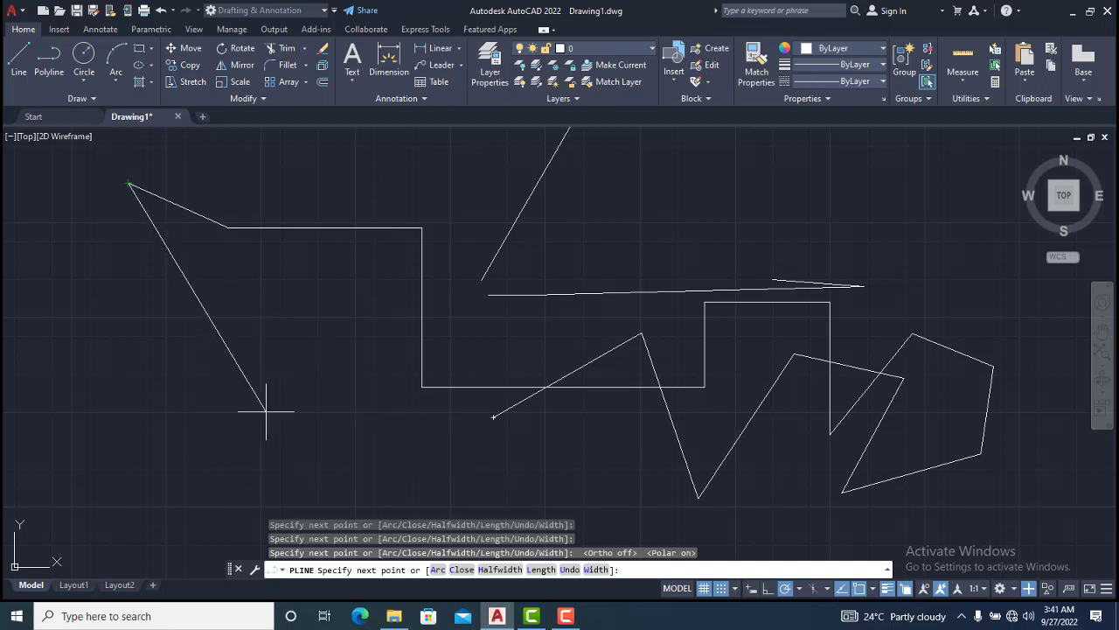
key("Escape")
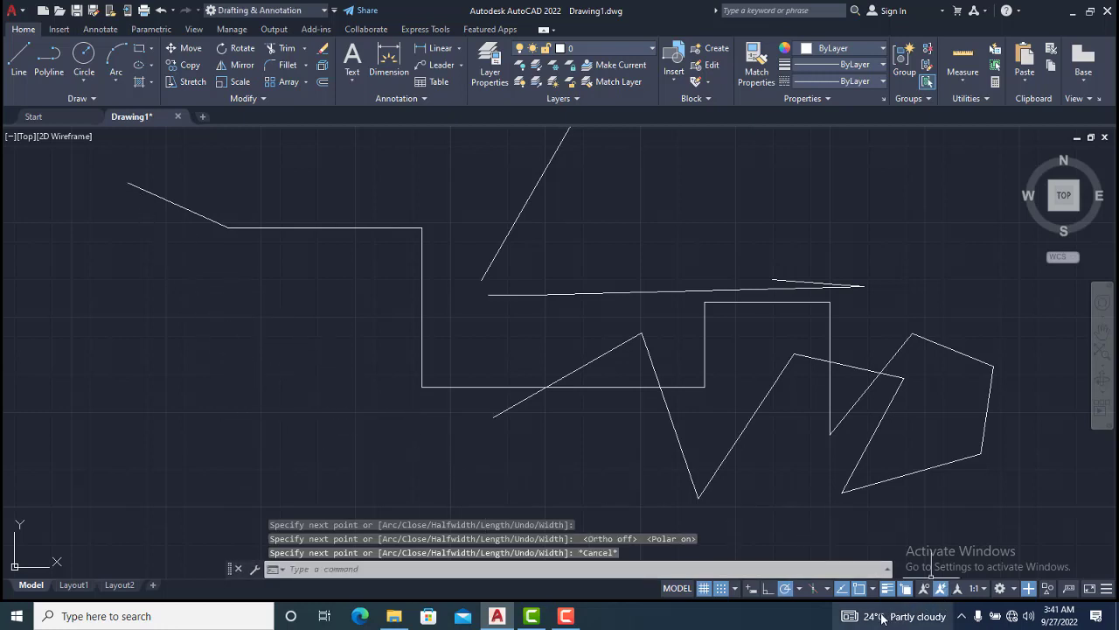
In the polar tracking settings, enable additional angles and add a new angle of 23
left_click(800, 589)
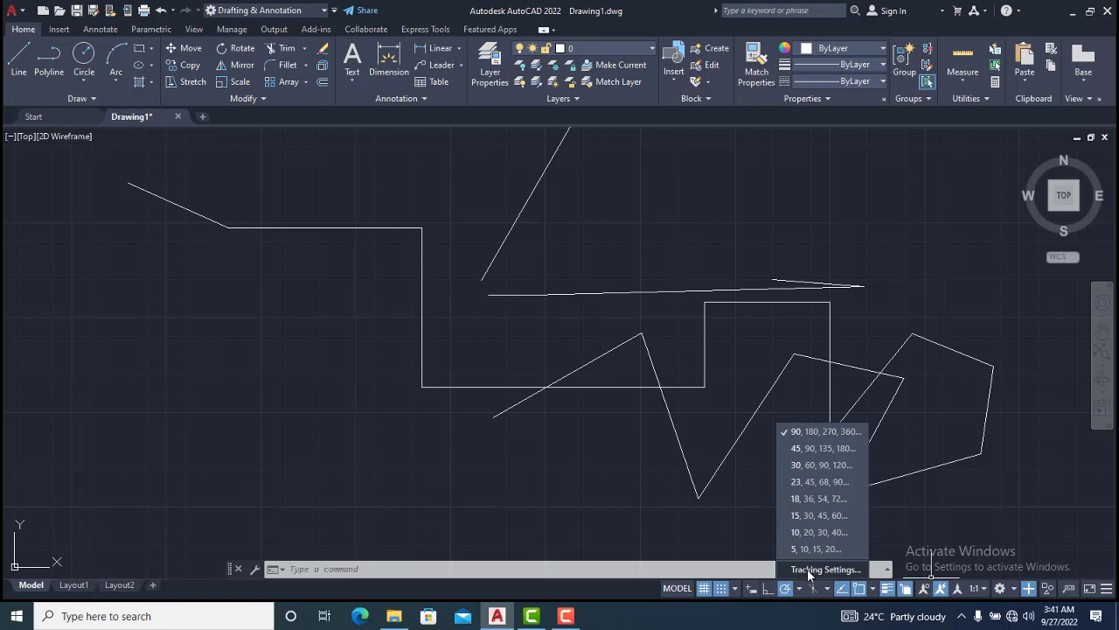
left_click(808, 569)
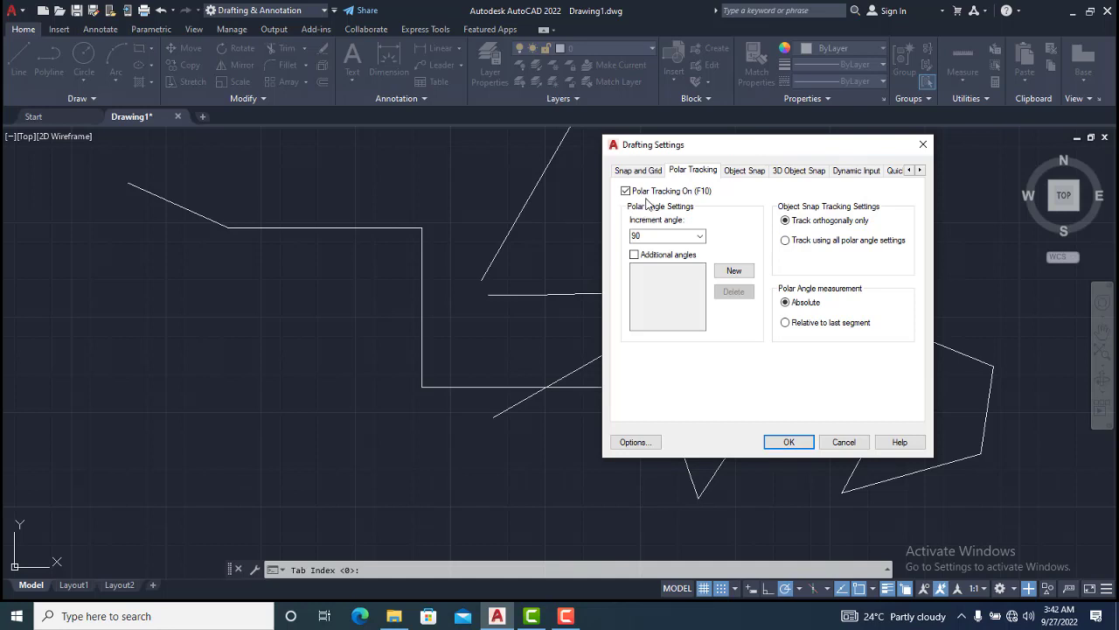
left_click(635, 256)
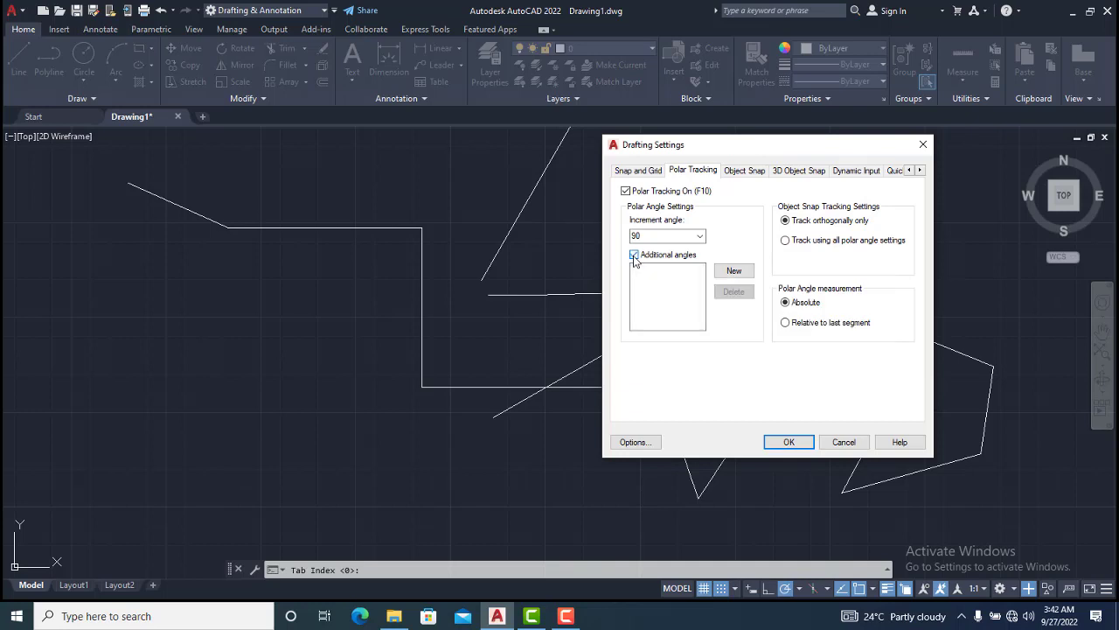
left_click(733, 271)
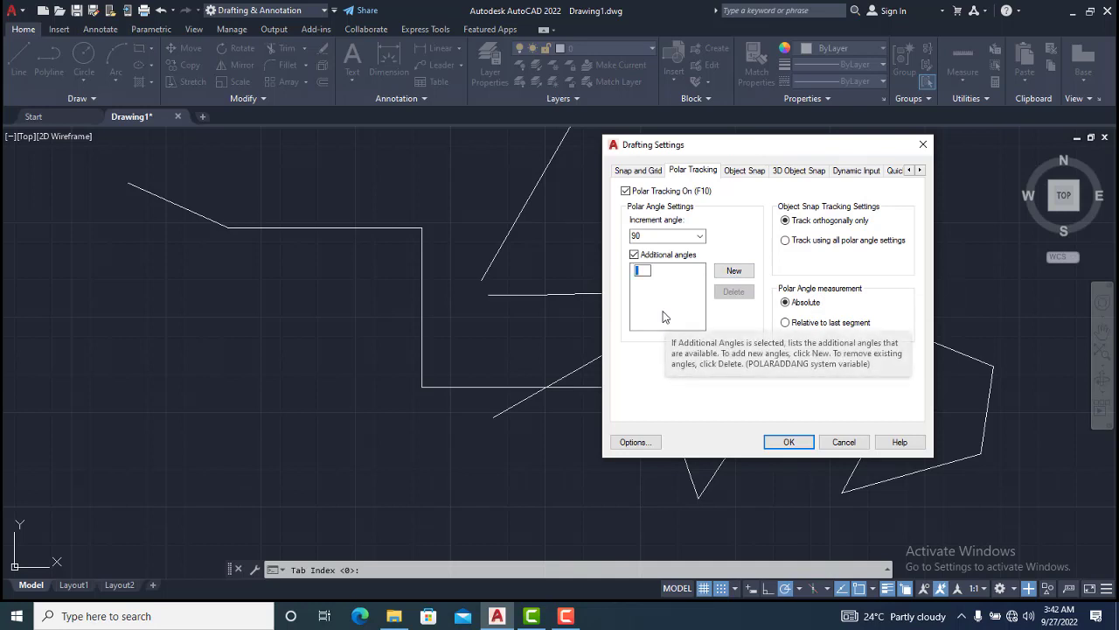
type("23")
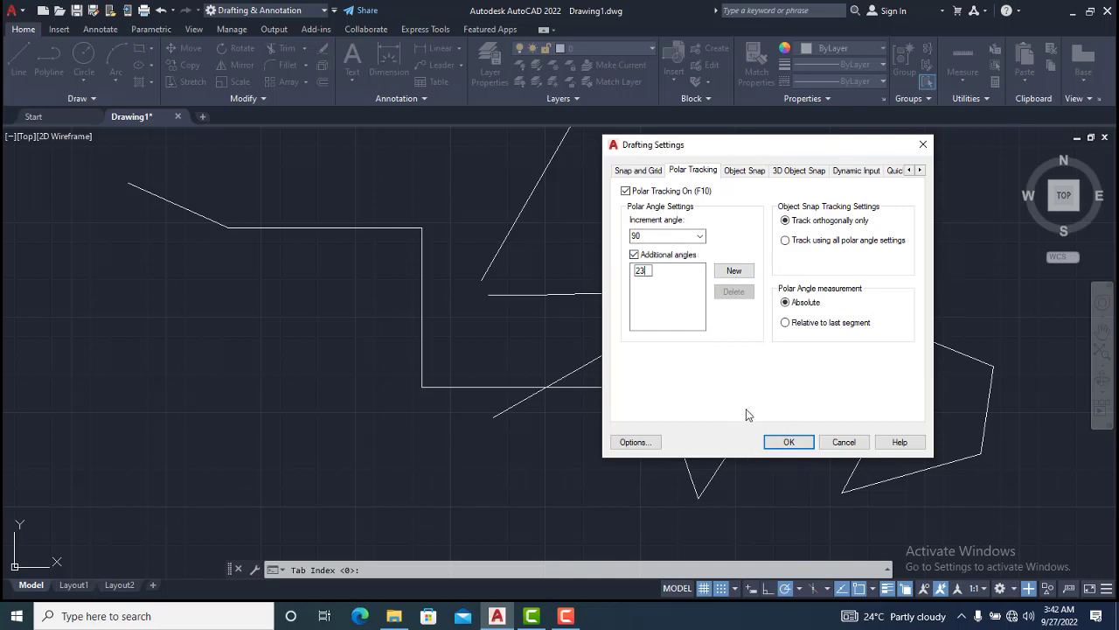
left_click(786, 441)
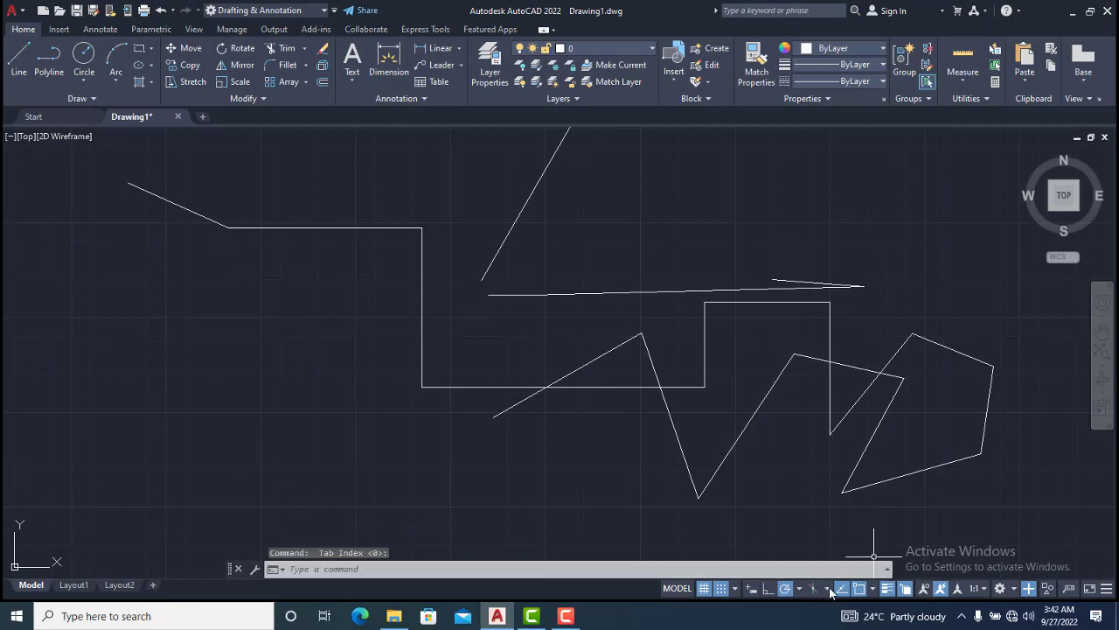
Switch polar tracking to the 23, 46, 69, 92 increment and start a test polyline at lower left, then cancel it
left_click(798, 588)
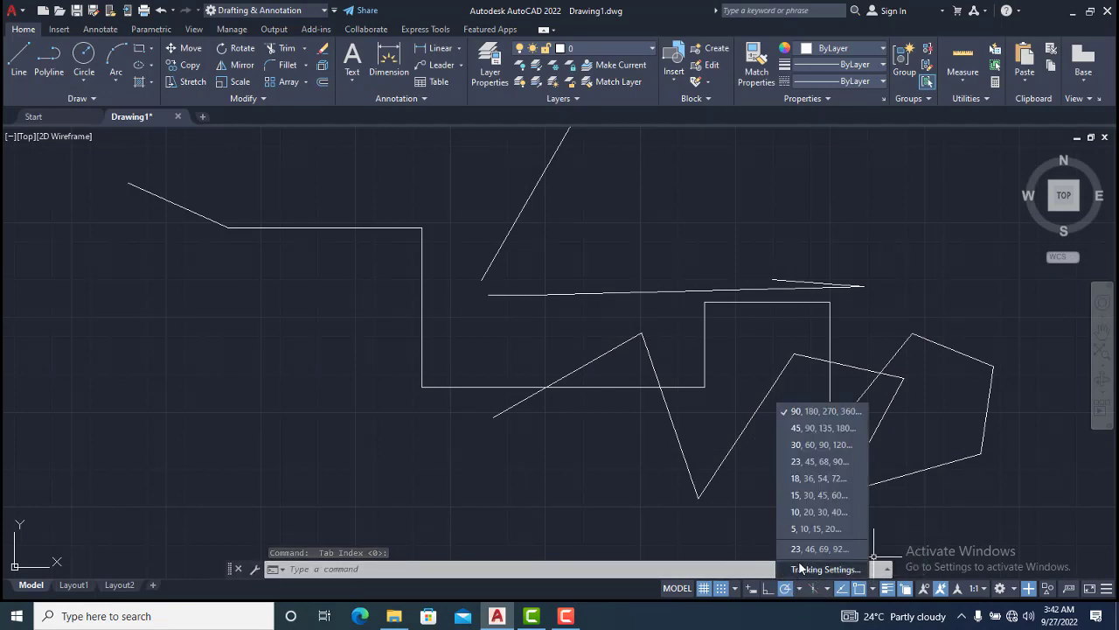
left_click(792, 549)
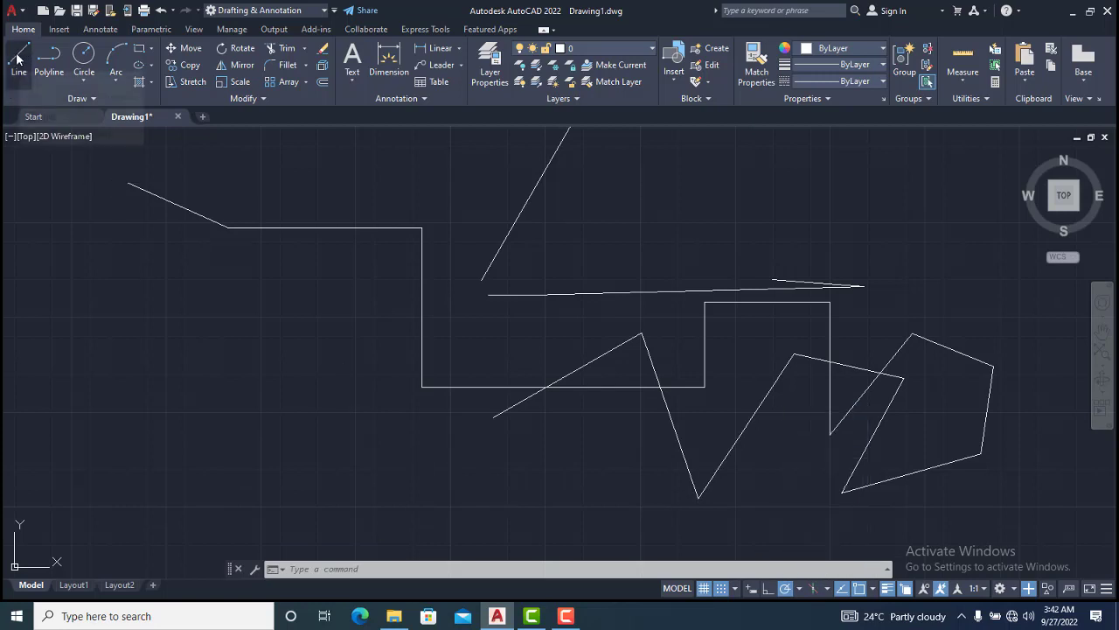
left_click(49, 58)
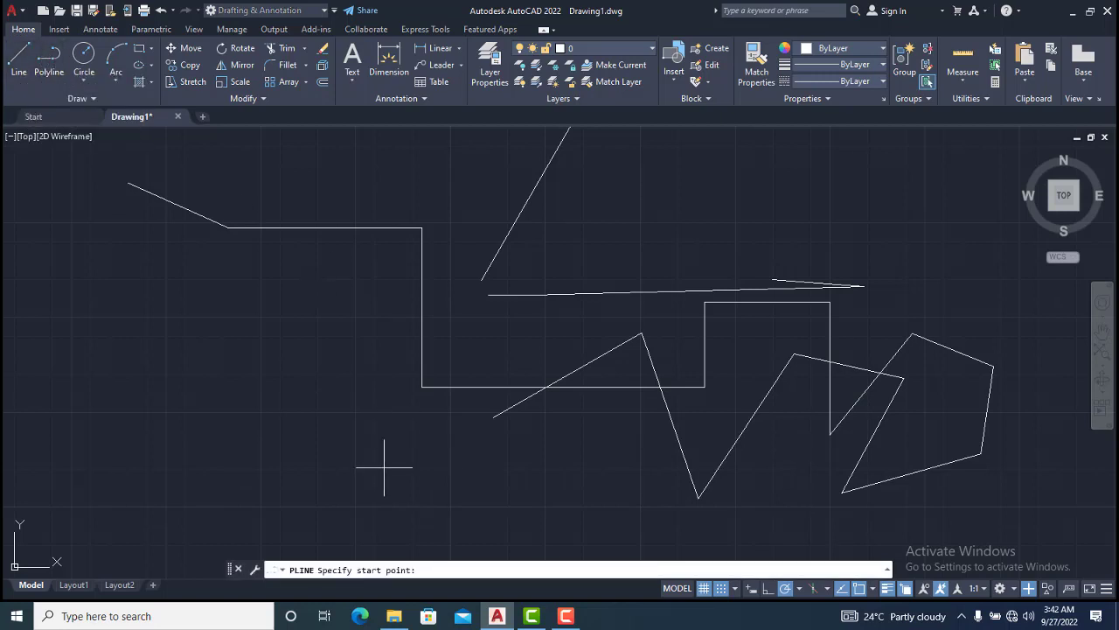
left_click(217, 414)
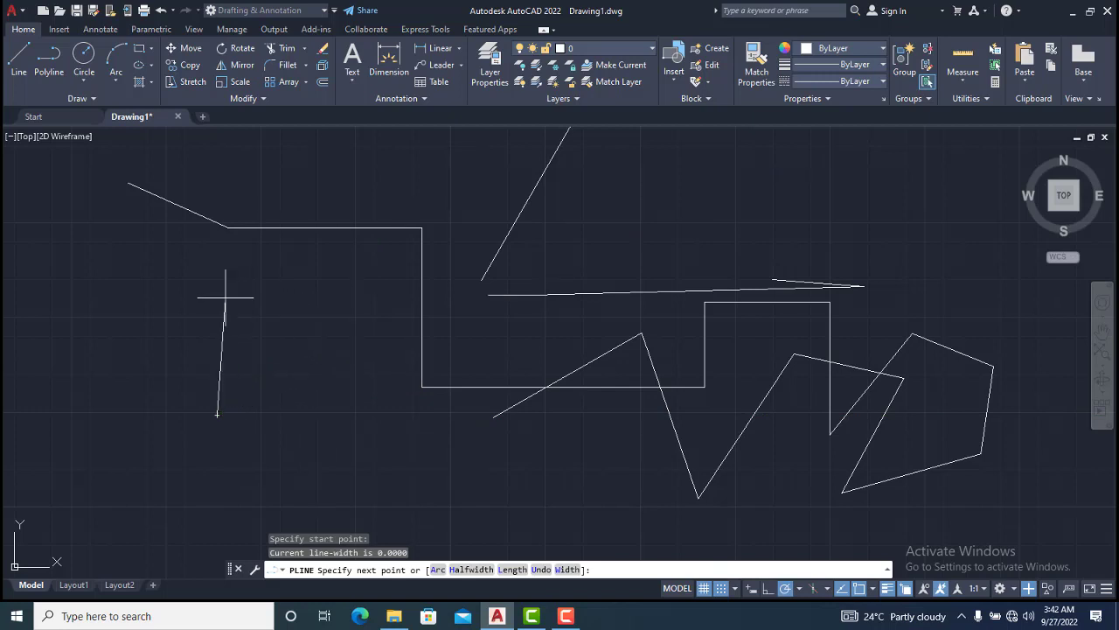
key("Escape")
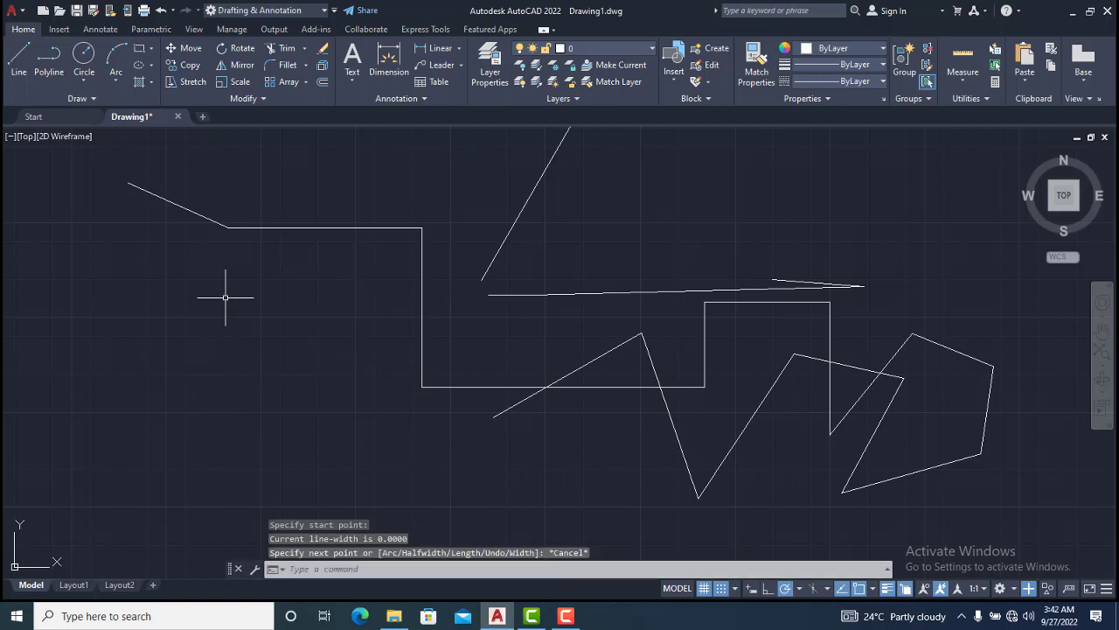
Delete the 23 additional polar angle from the polar tracking settings
left_click(798, 589)
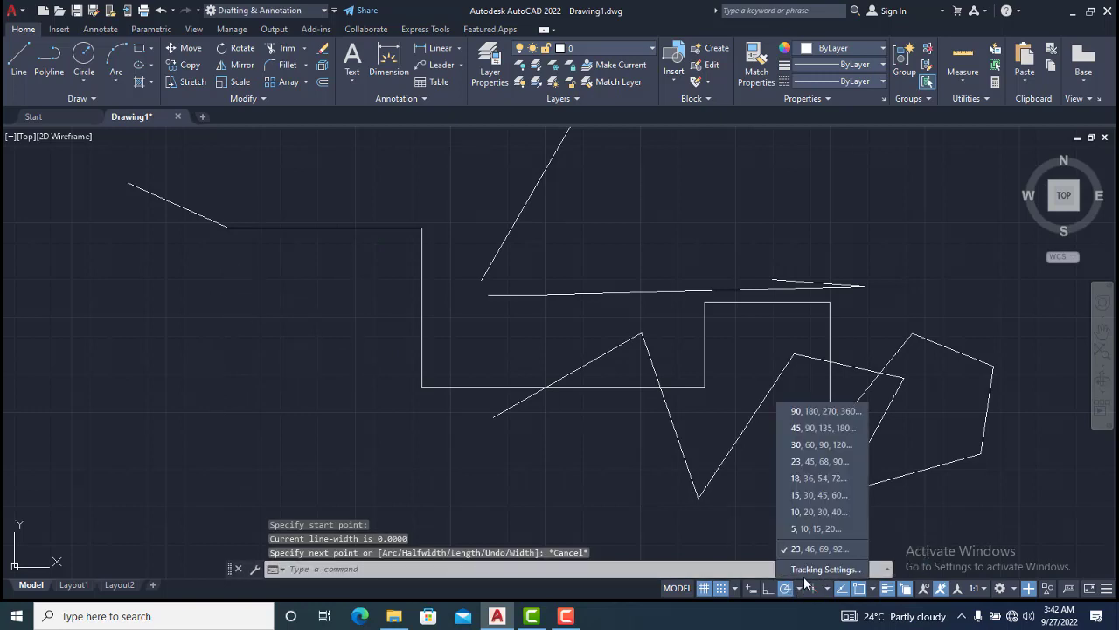
left_click(807, 567)
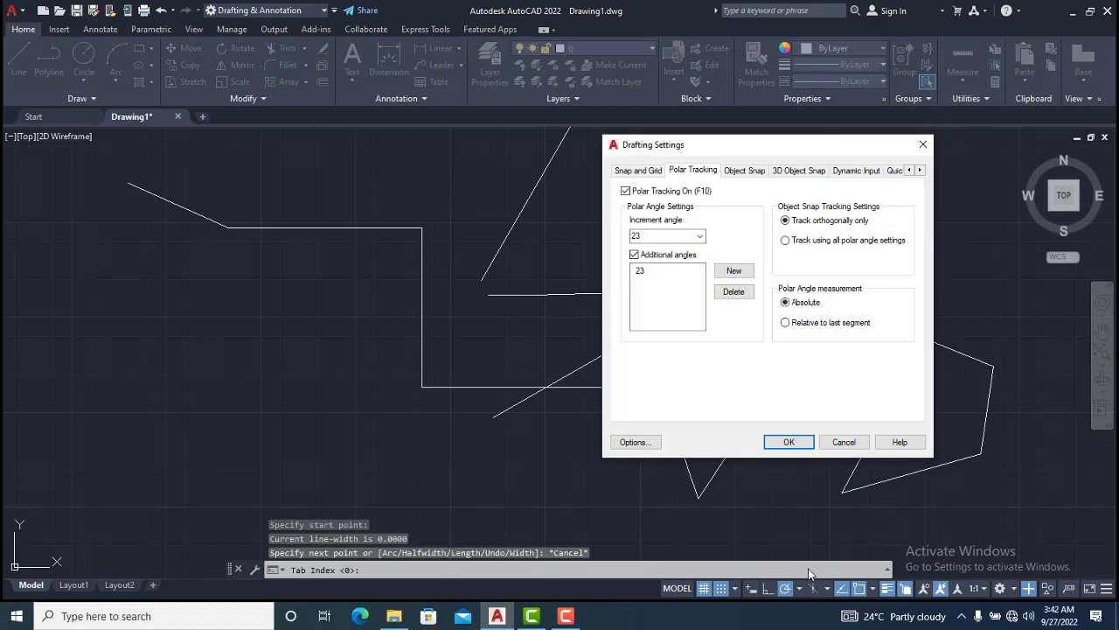
left_click(640, 272)
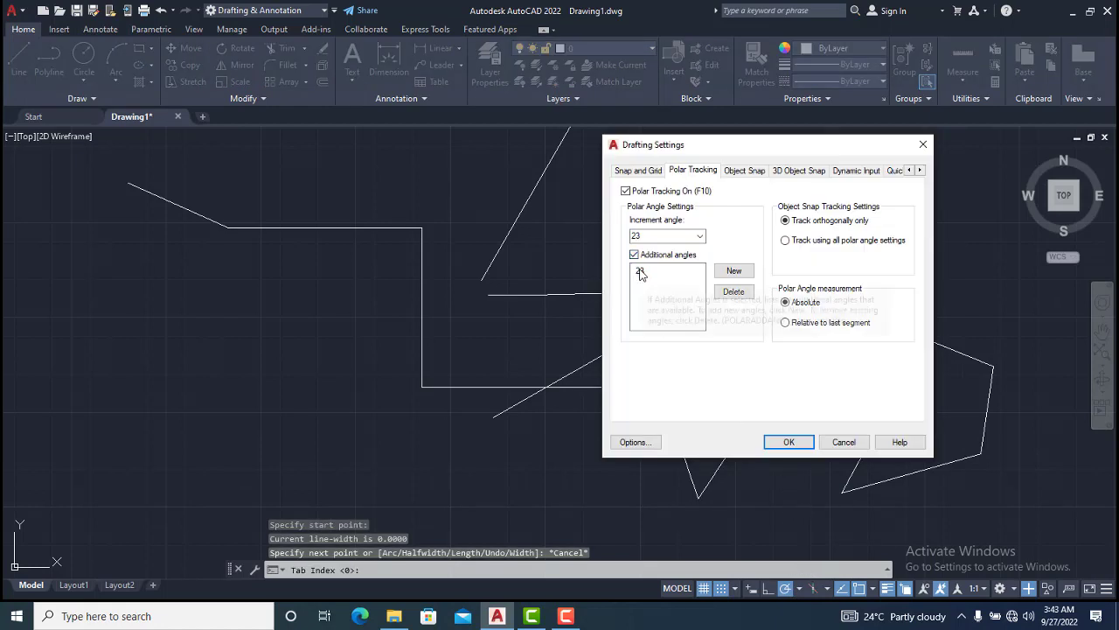
left_click(740, 293)
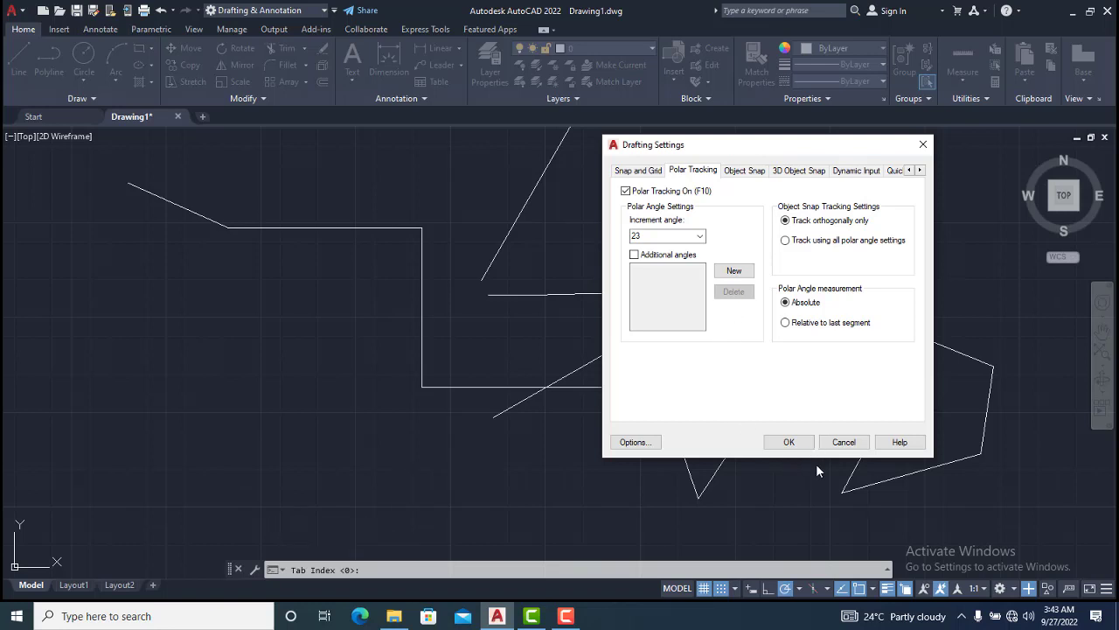
left_click(790, 443)
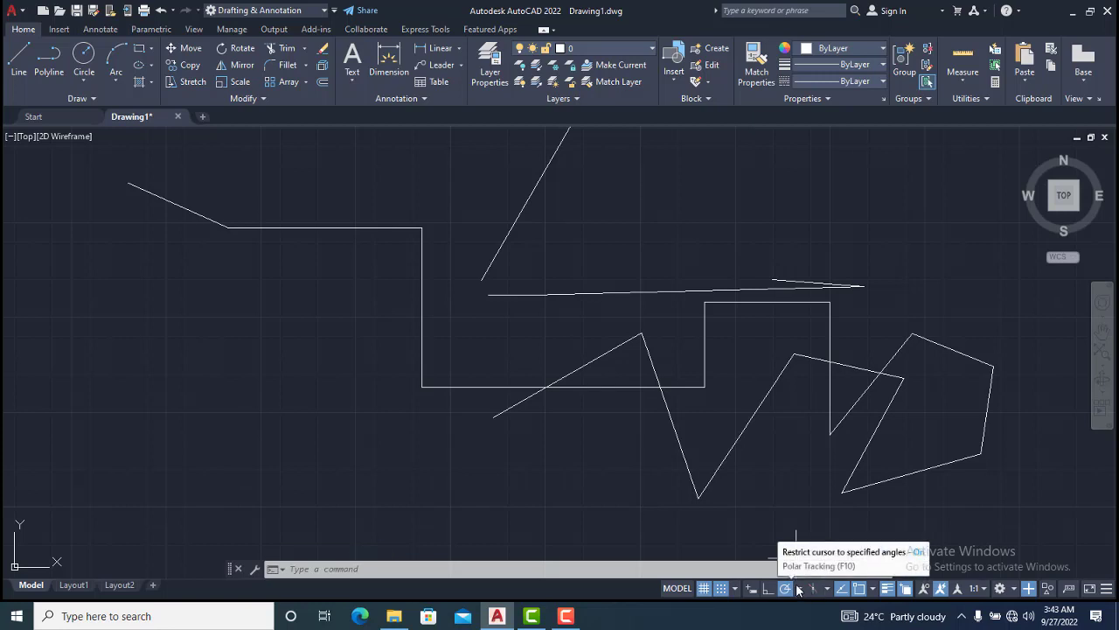
Try to switch to isometric drafting on the Top isoplane while a polyline is active, then cancel the polyline
left_click(50, 60)
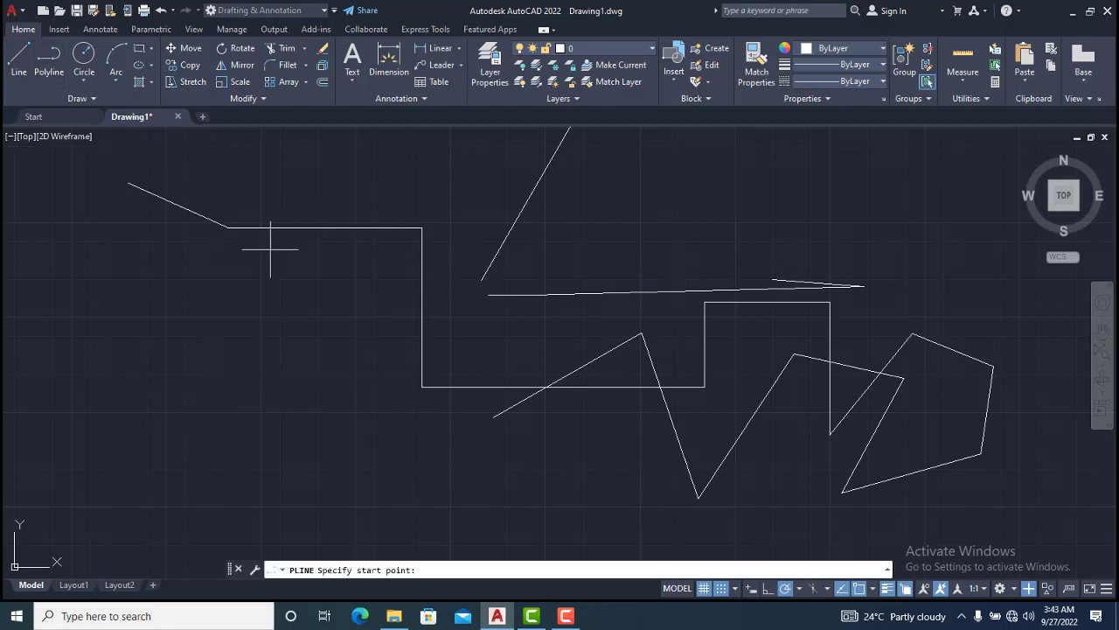
scroll(402, 275, "down", 4)
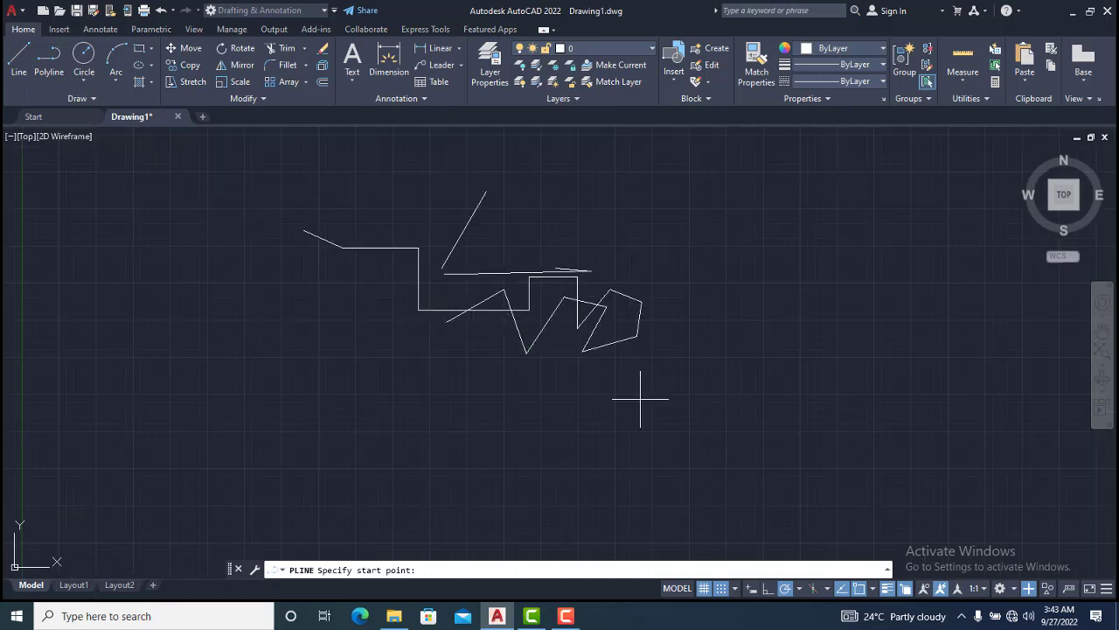
left_click(814, 589)
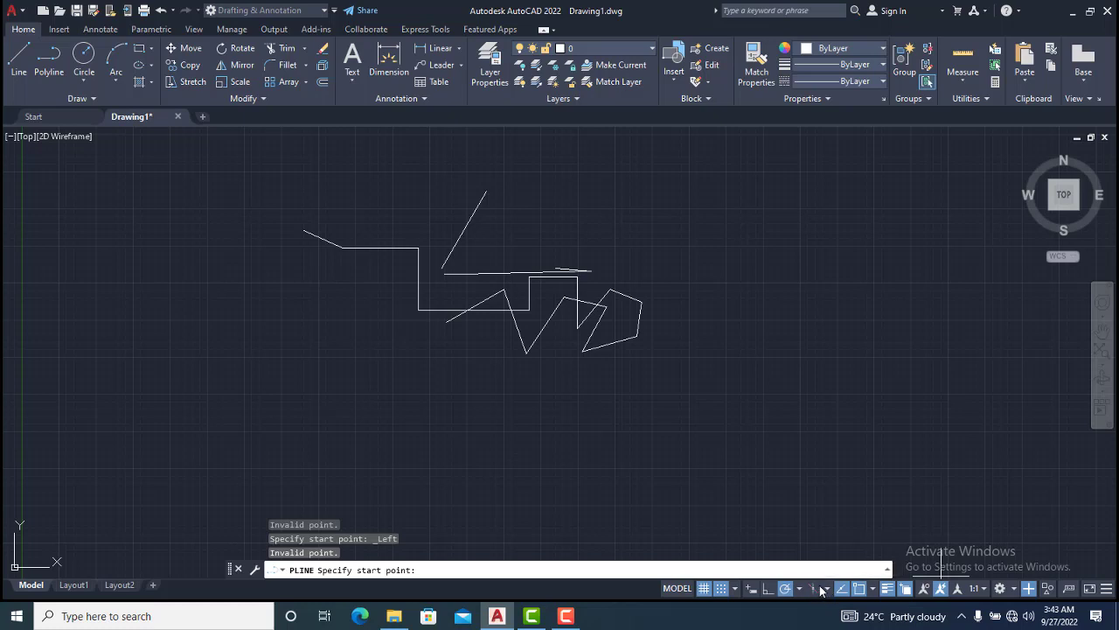
left_click(827, 589)
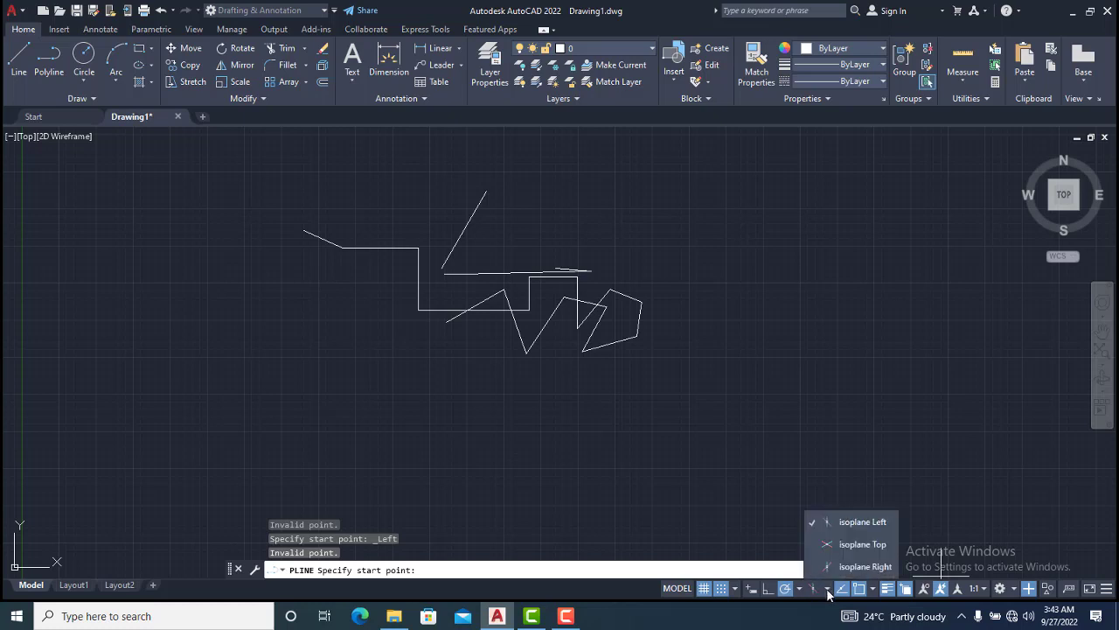
left_click(841, 544)
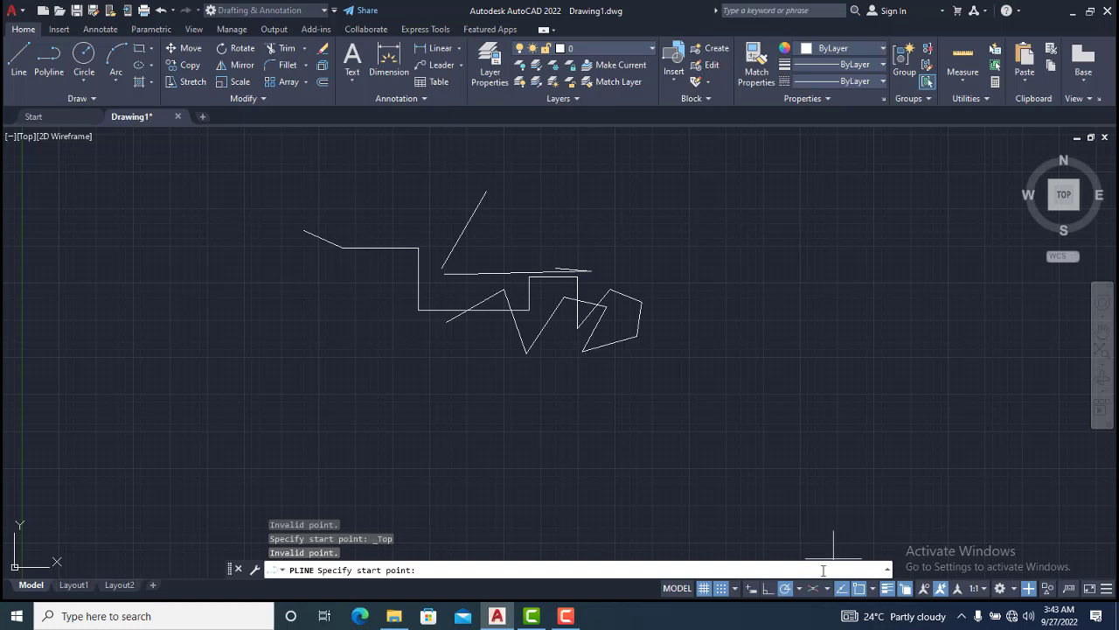
left_click(566, 617)
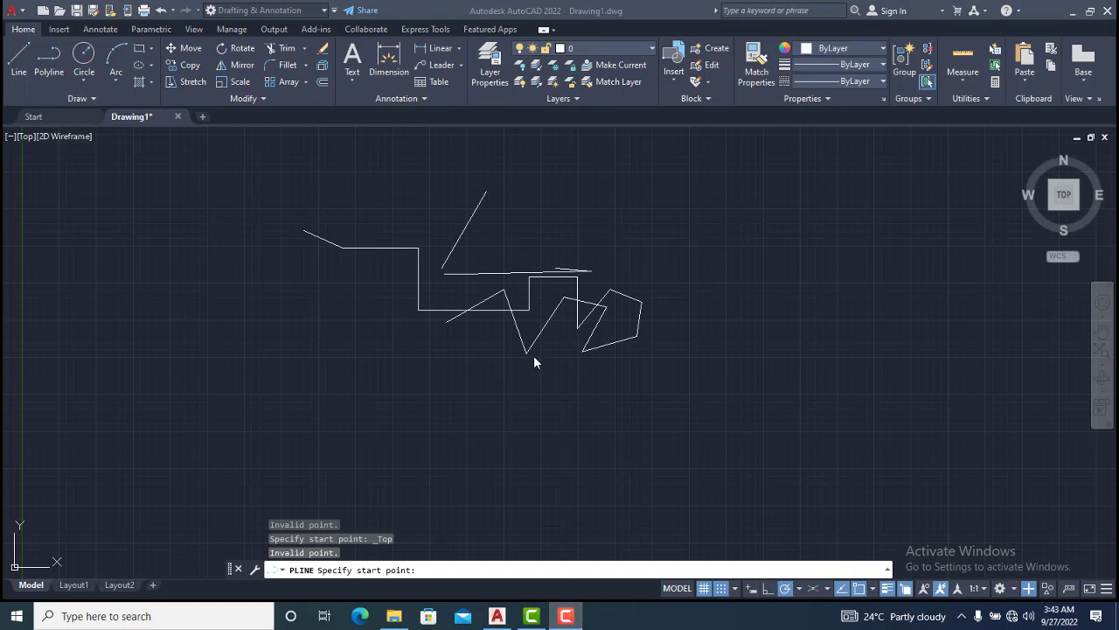
key("Escape")
scroll(533, 355, "up", 4)
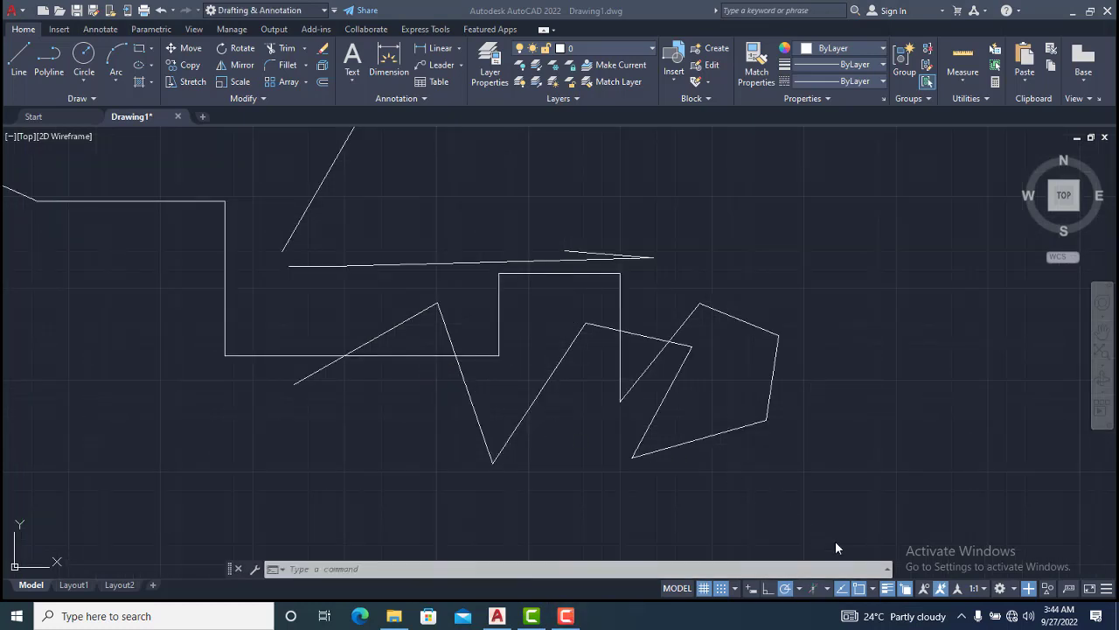
Turn on isometric drafting and switch the isoplane to Left
left_click(813, 589)
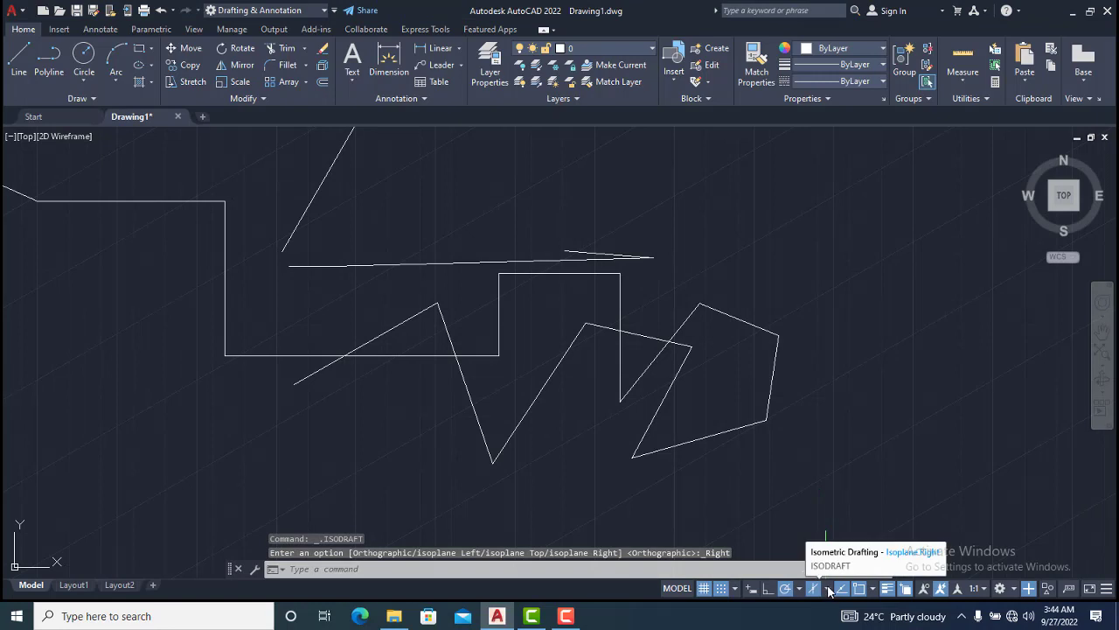
left_click(828, 589)
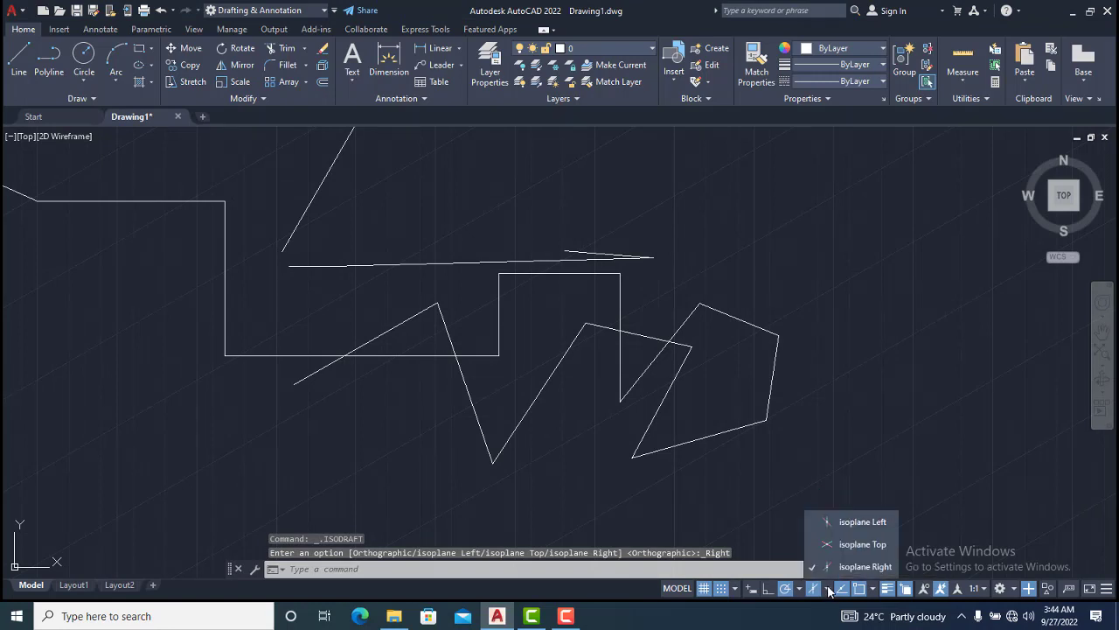
left_click(861, 522)
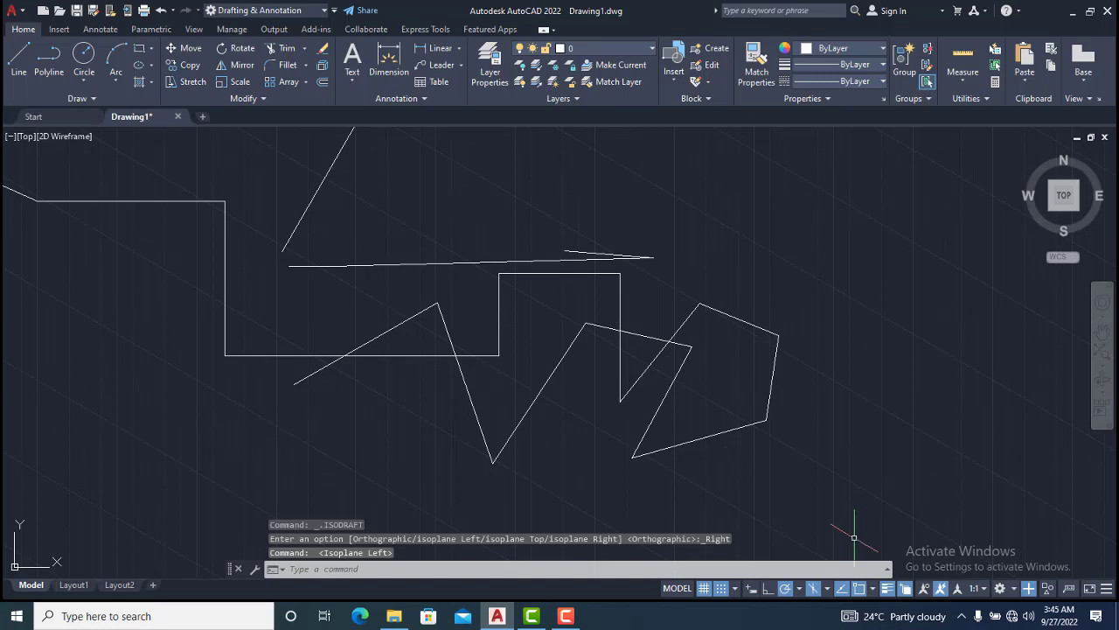
left_click(828, 591)
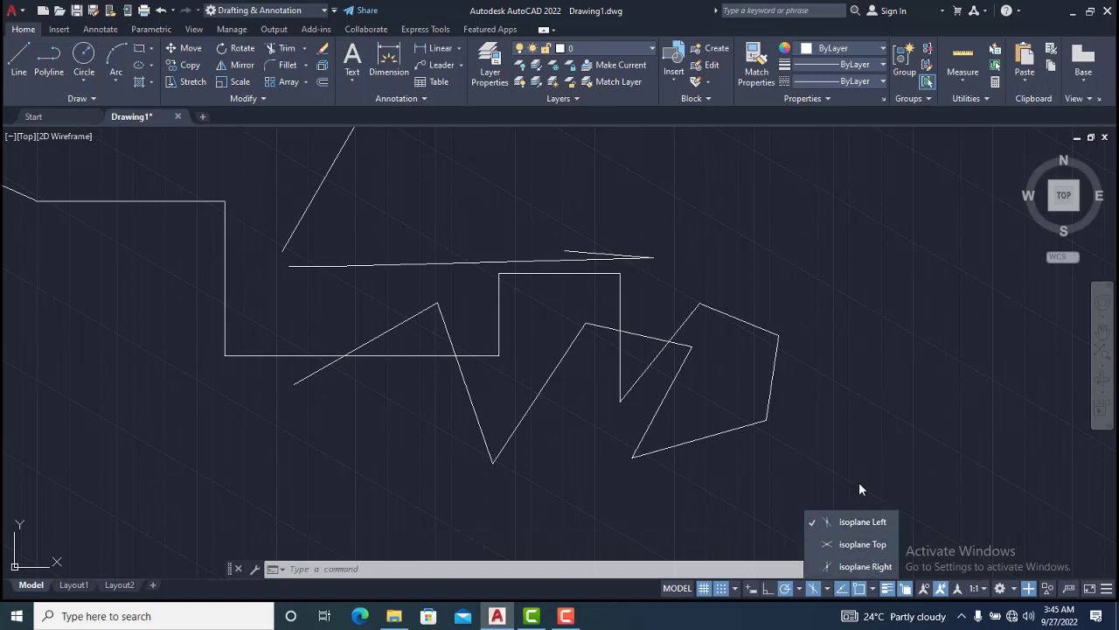
left_click(842, 371)
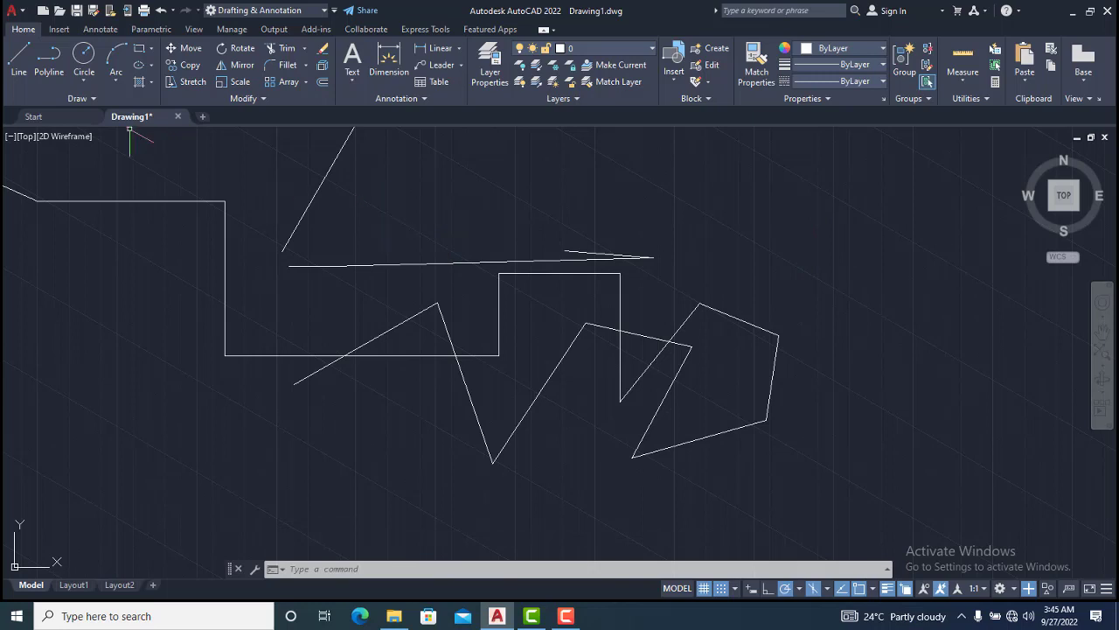
Draw a polyline with Ortho on in the Left isoplane: a vertical segment followed by several segments along the isometric axes
left_click(49, 57)
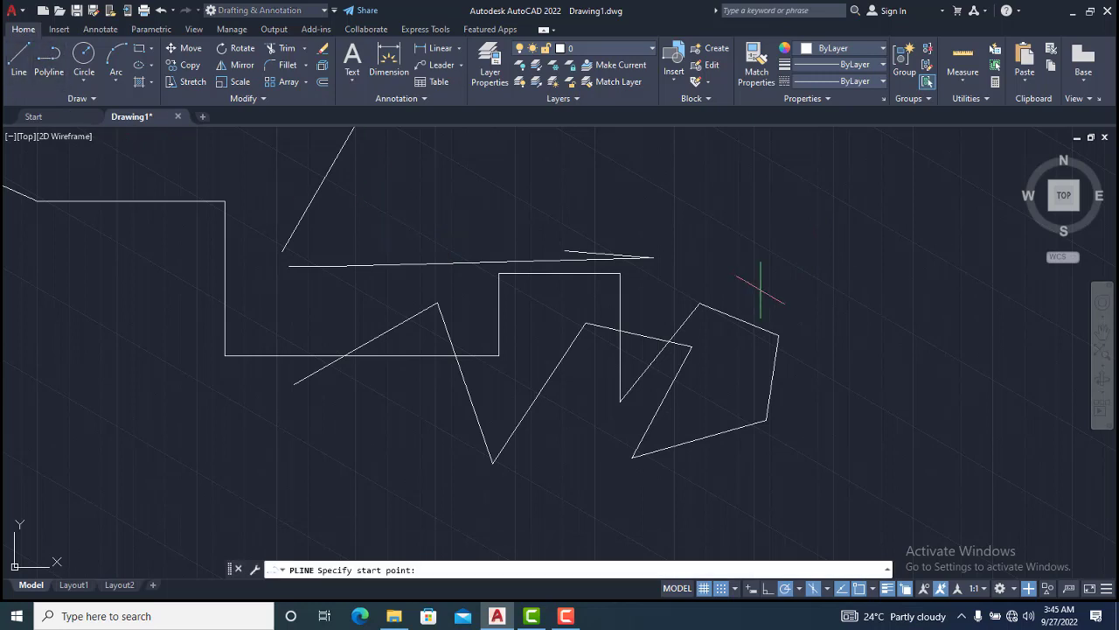
left_click(785, 170)
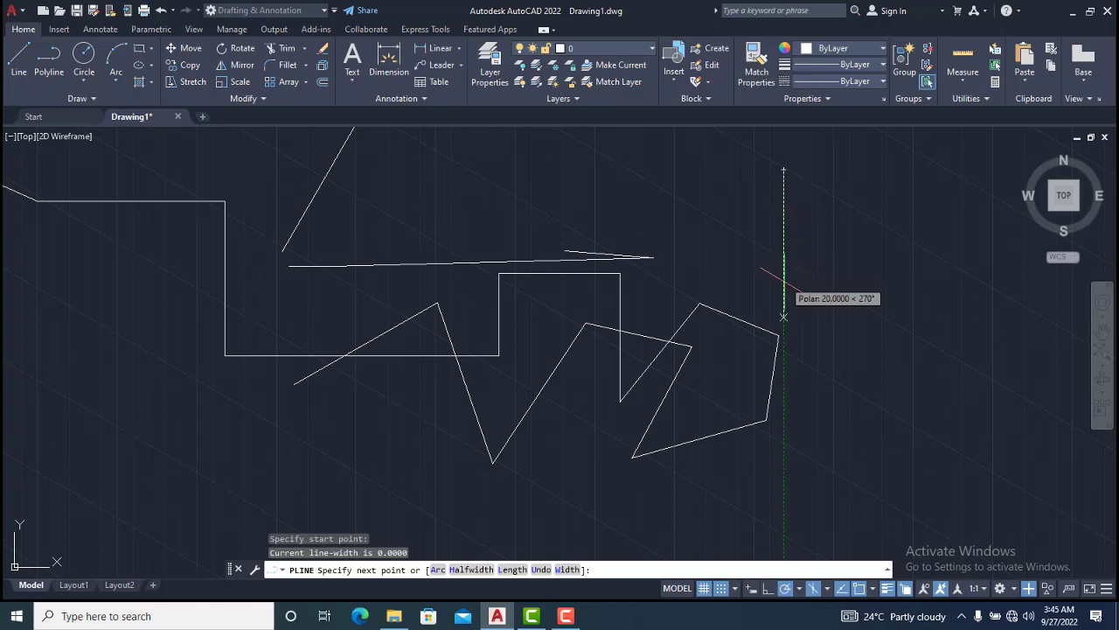
left_click(768, 588)
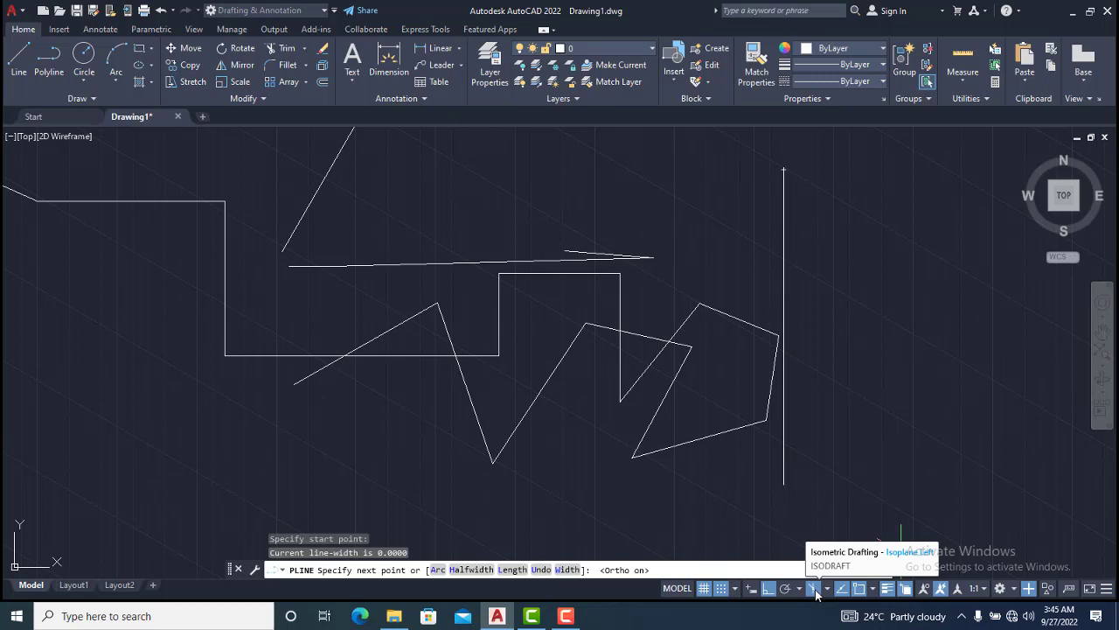
left_click(829, 302)
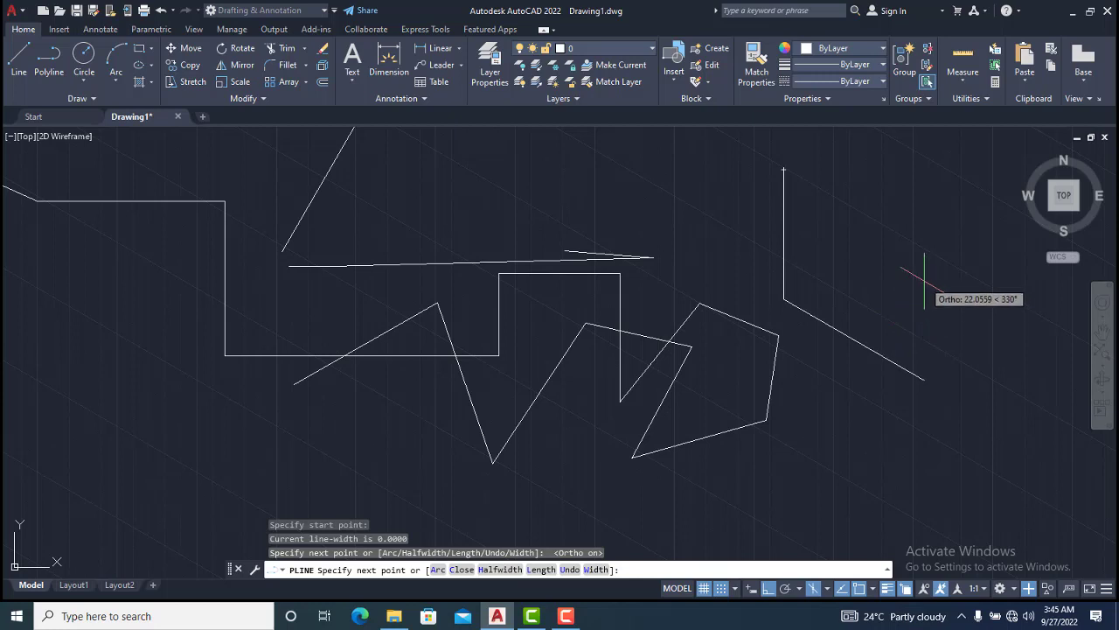
left_click(827, 589)
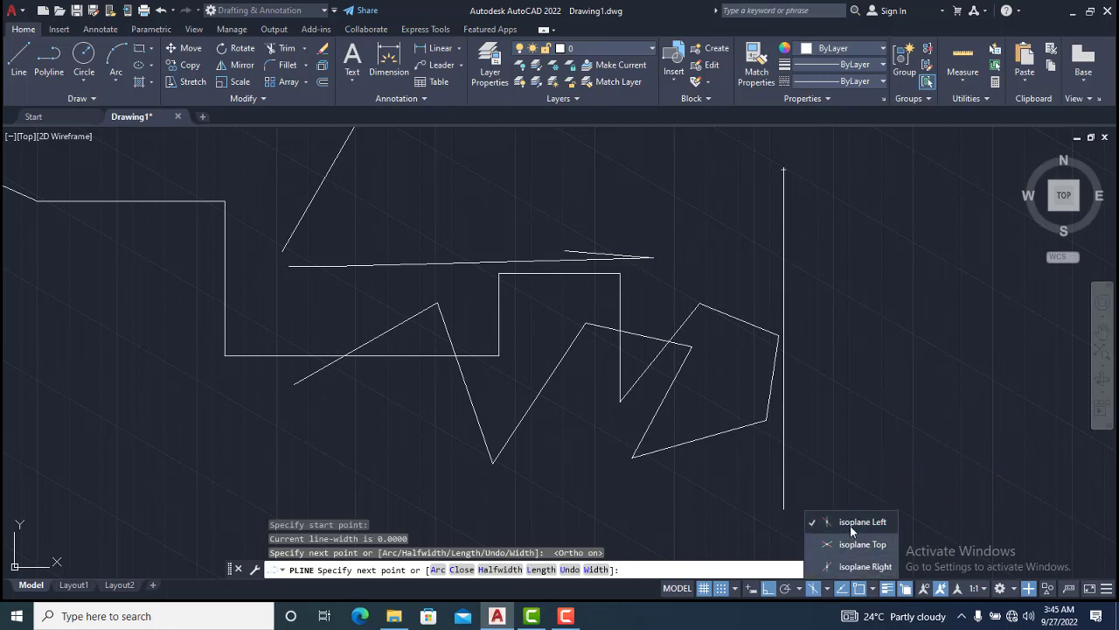
left_click(929, 327)
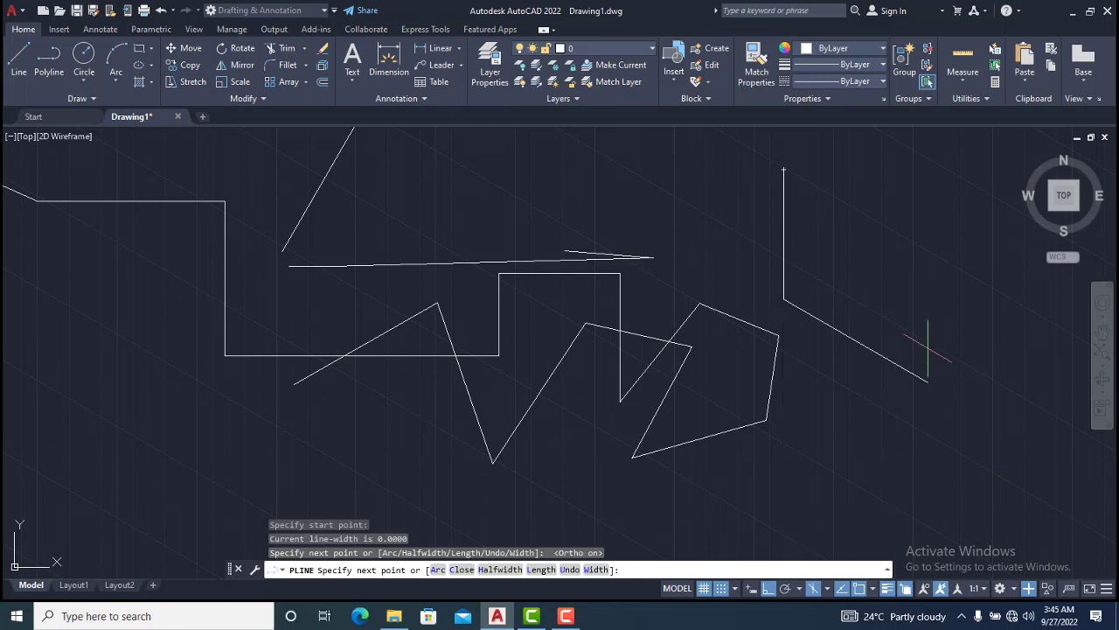
left_click(910, 293)
left_click(910, 215)
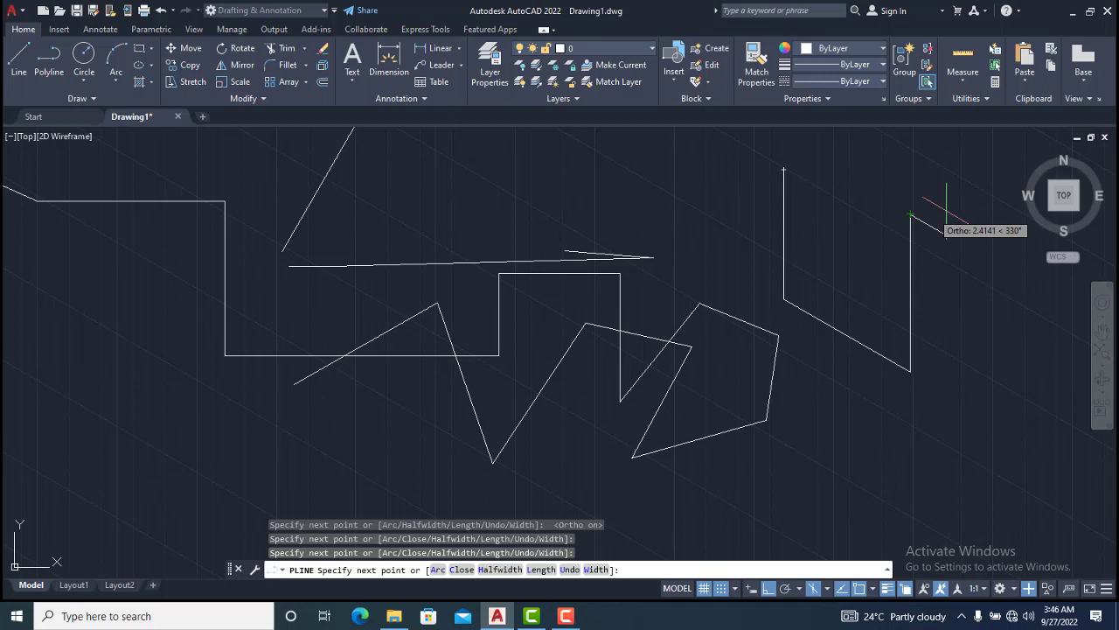
left_click(996, 262)
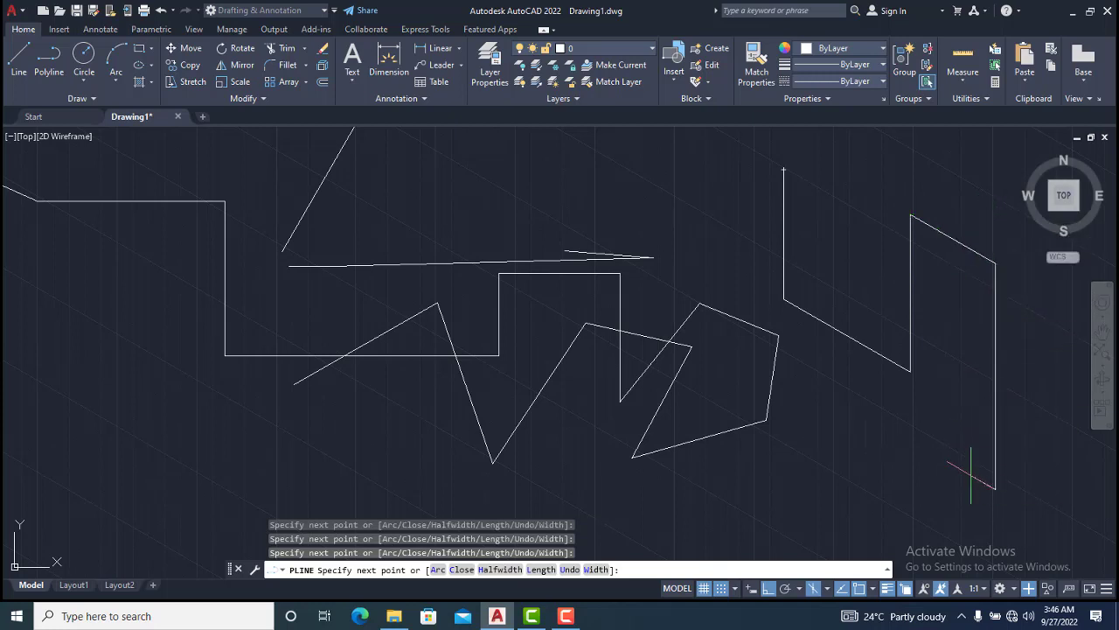
left_click(970, 474)
left_click(857, 438)
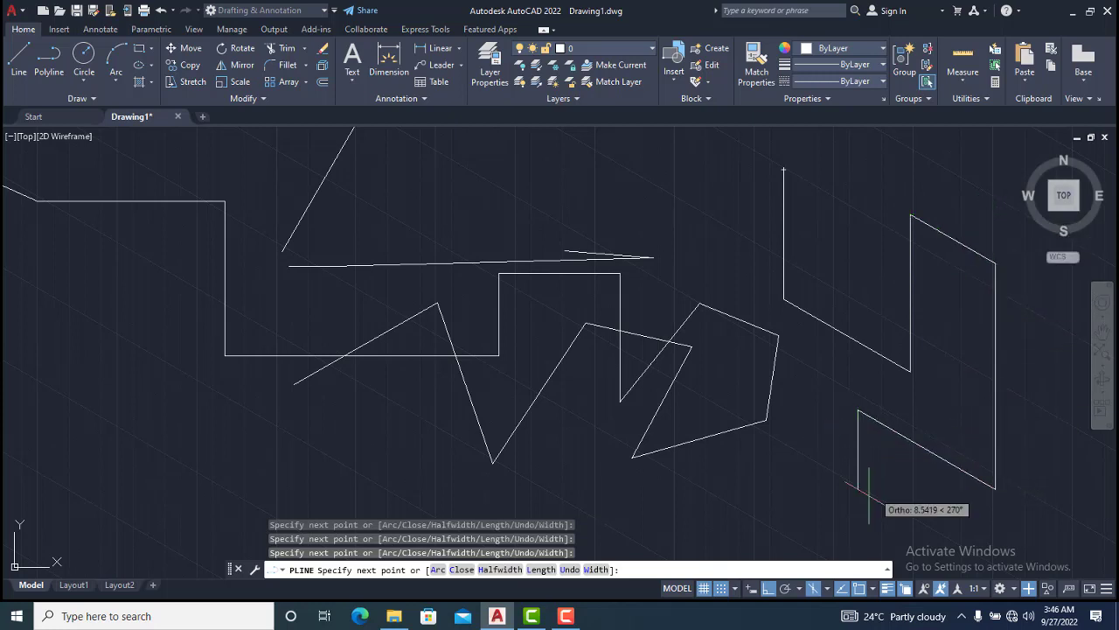
Switch the isoplane to Top and continue the polyline with more segments along the top isometric axes
left_click(827, 589)
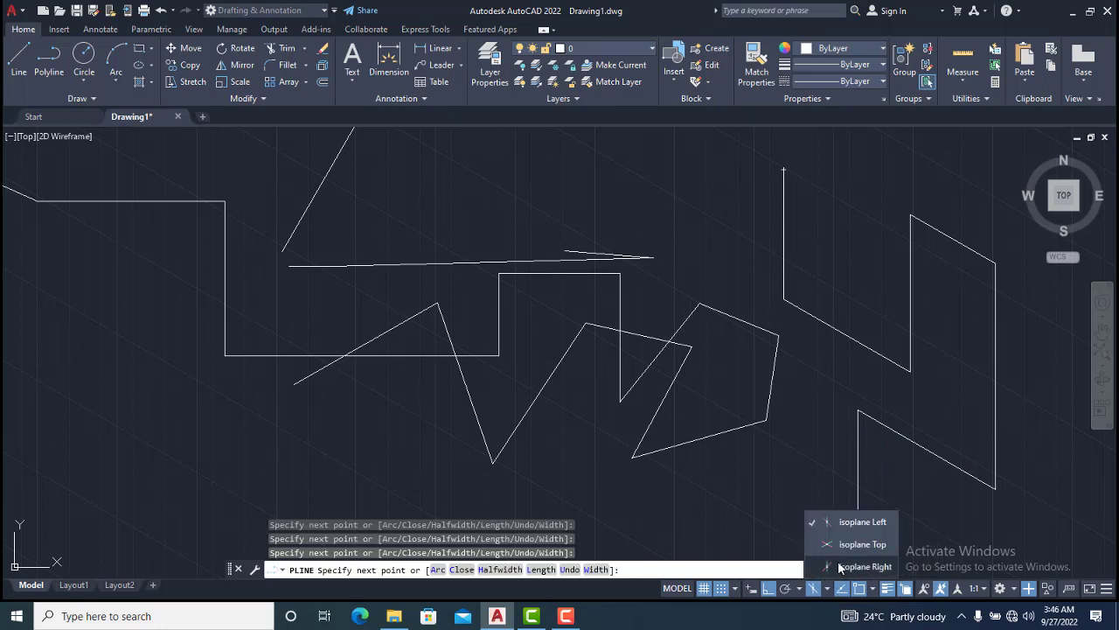
left_click(866, 543)
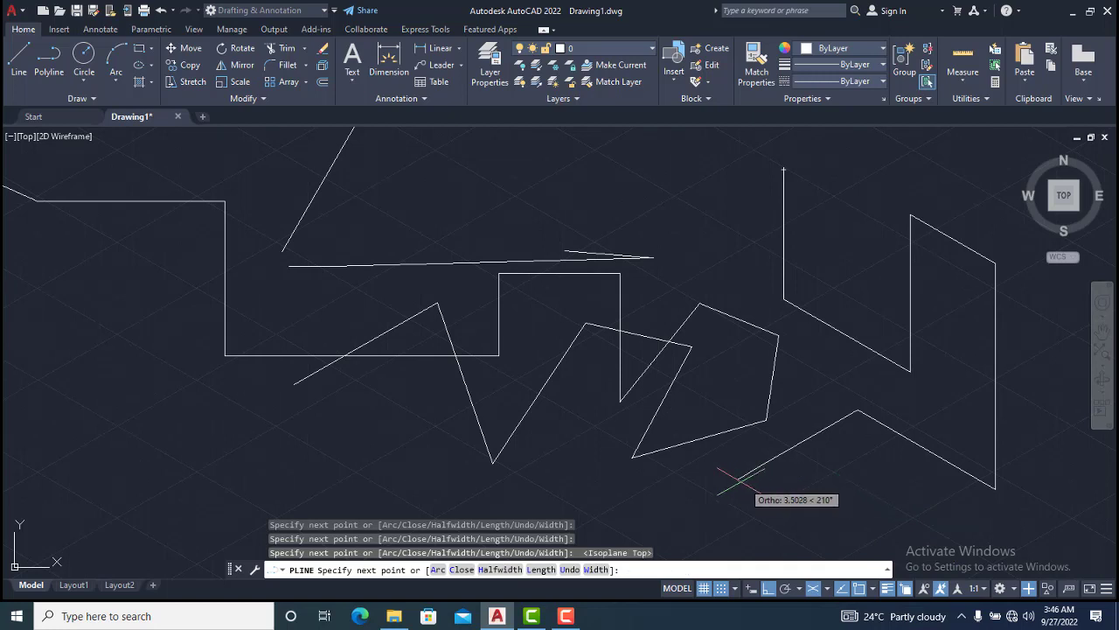
left_click(881, 485)
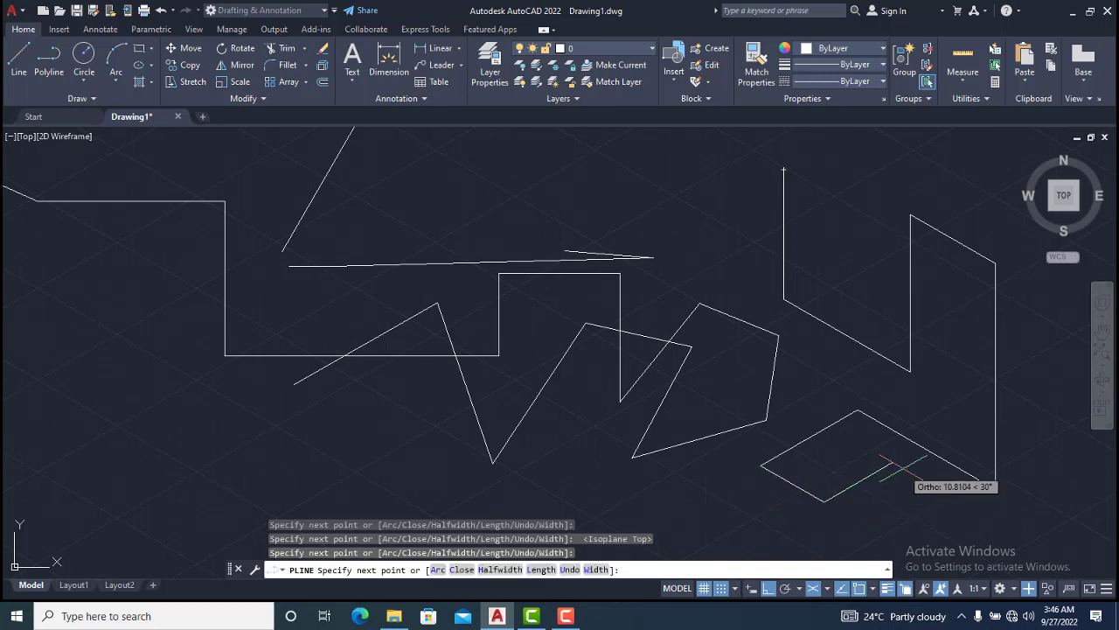
left_click(884, 472)
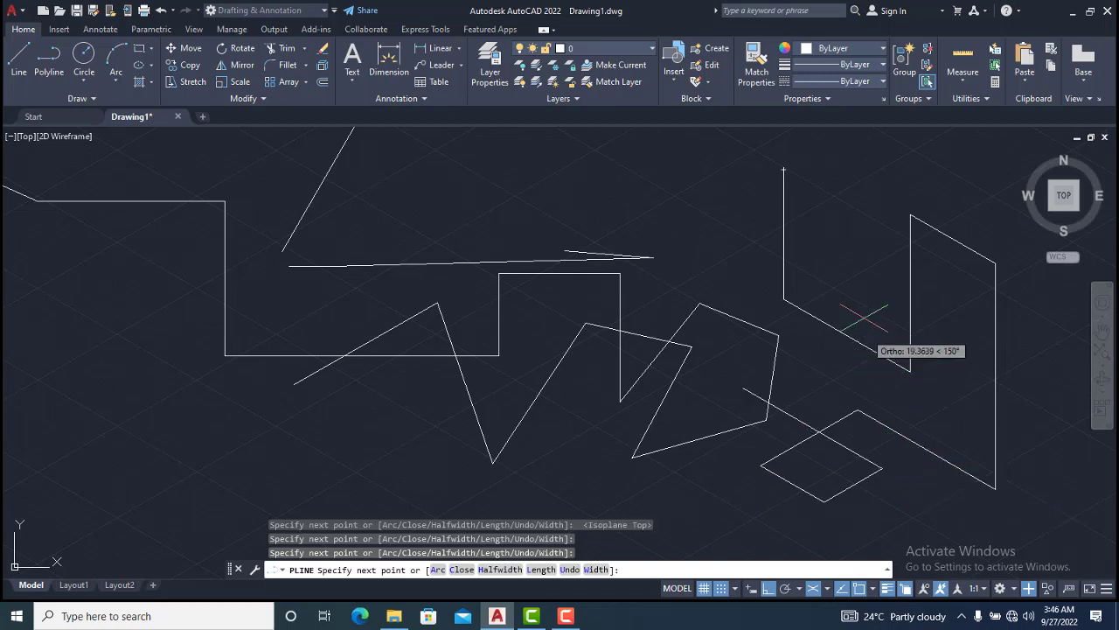
scroll(813, 287, "down", 2)
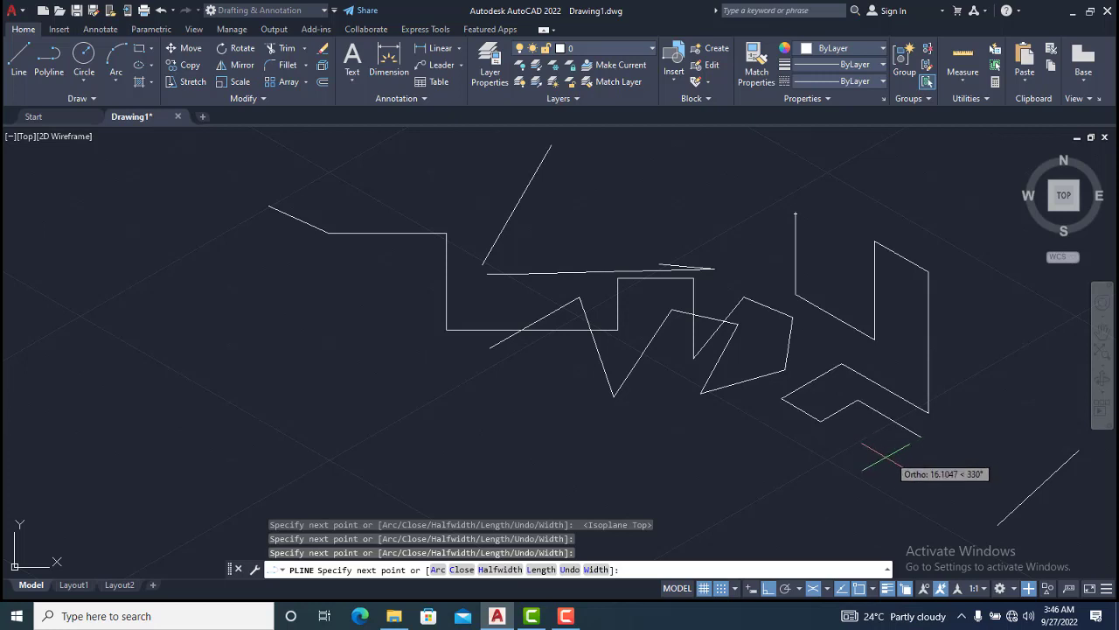
left_click(894, 453)
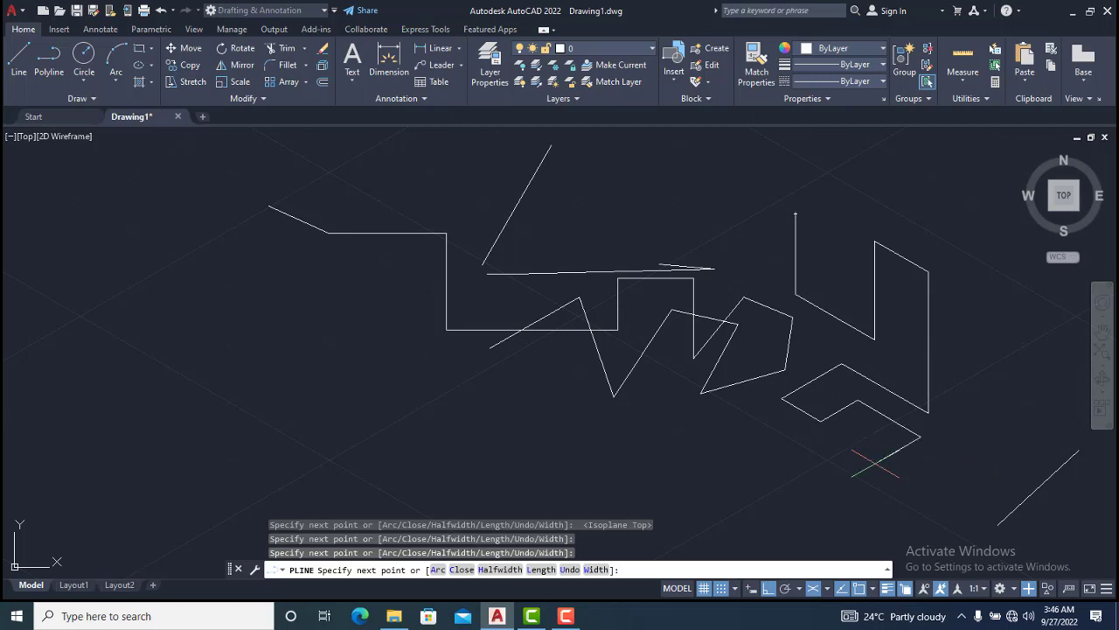
Try to turn off isometric drafting while the polyline is active, add one more point, and end the polyline
left_click(815, 588)
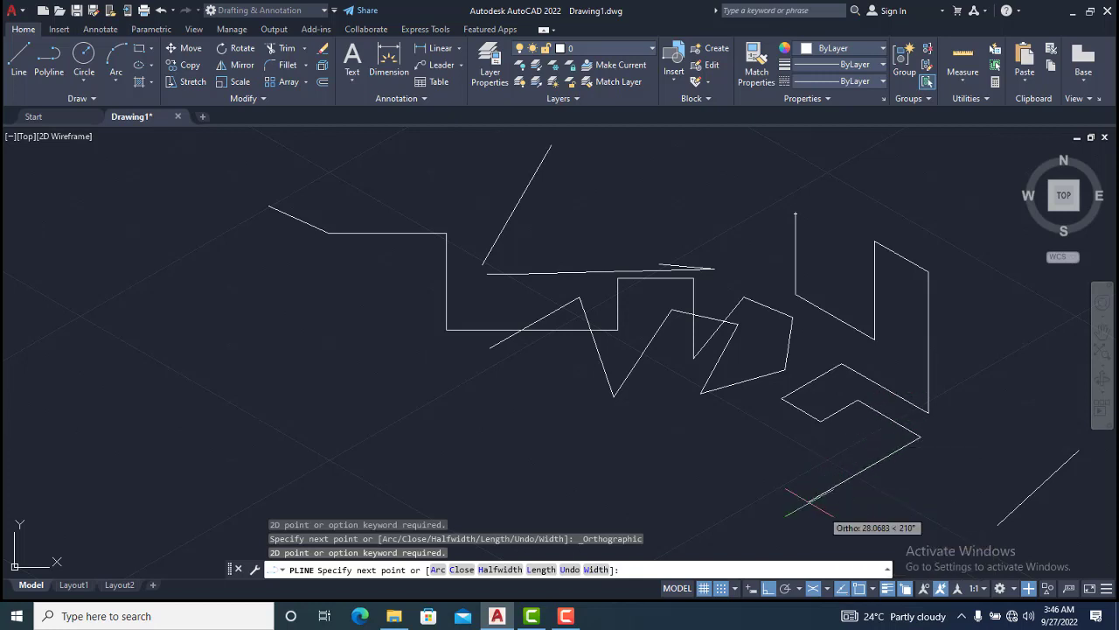
left_click(842, 482)
key("Escape")
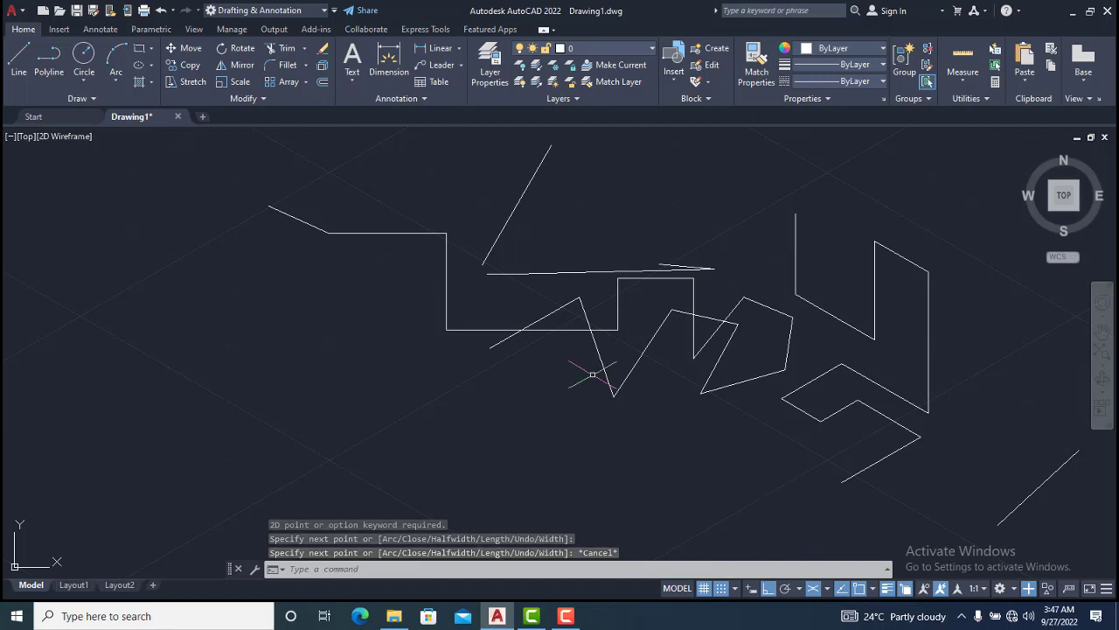
Start a polyline, then cancel it and switch drafting from isometric back to orthographic
left_click(53, 59)
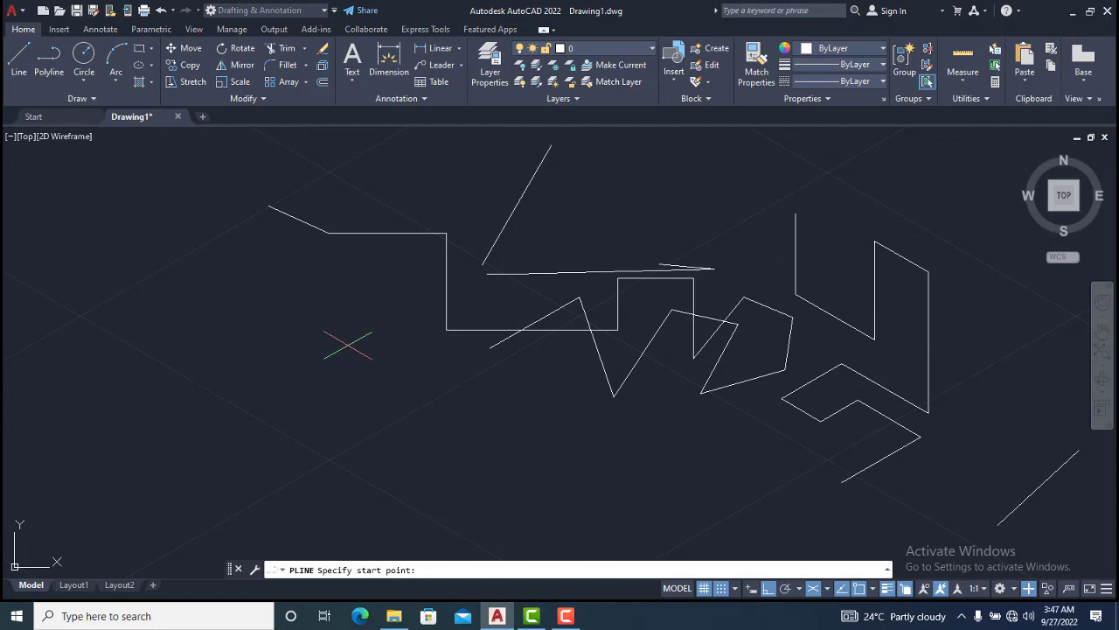
left_click(280, 308)
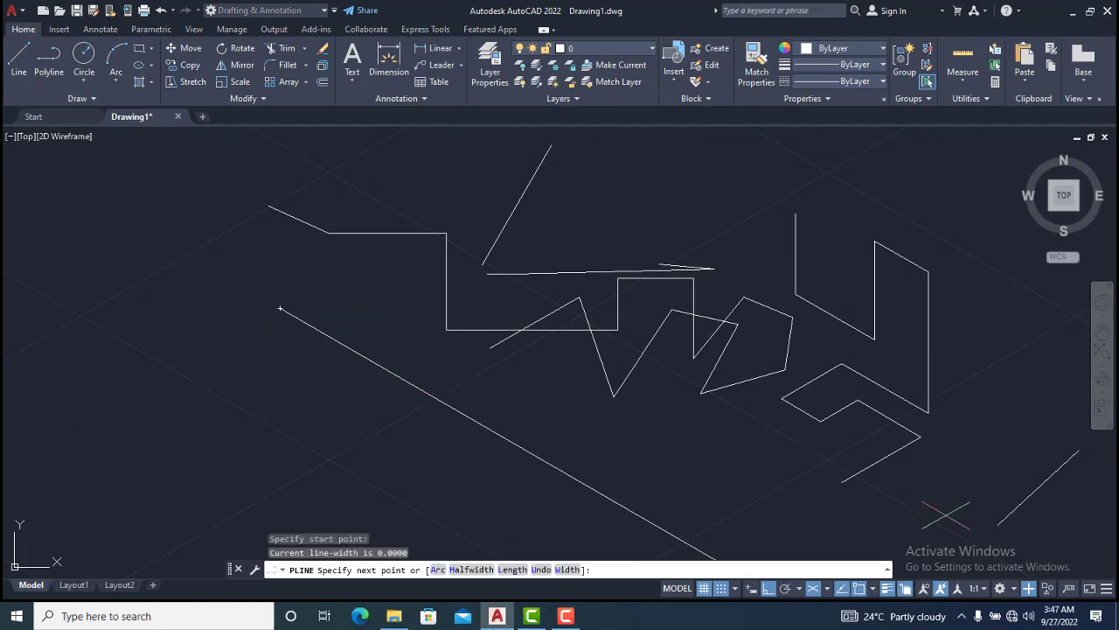
left_click(813, 590)
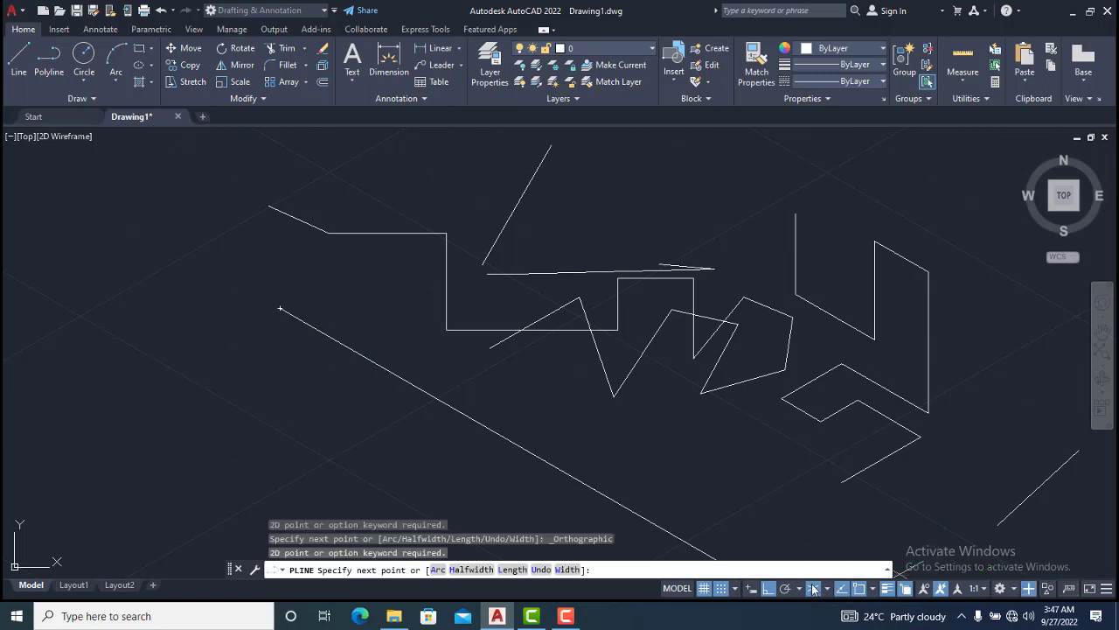
left_click(815, 587)
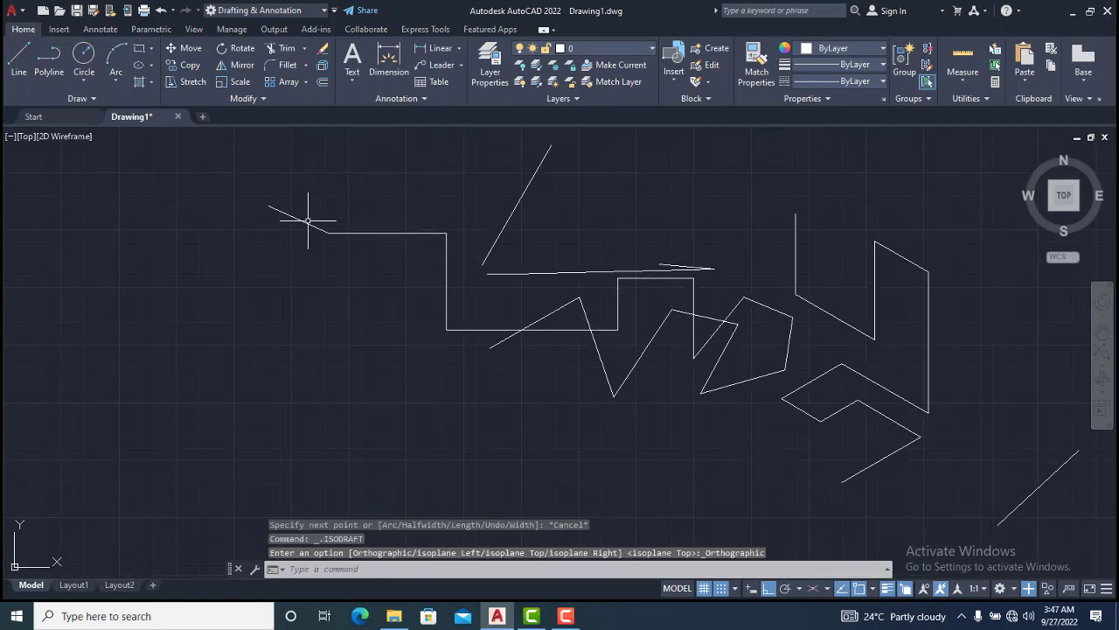
Start a new polyline with Ortho off, draw its first angled segment, and turn on object snap tracking
left_click(53, 59)
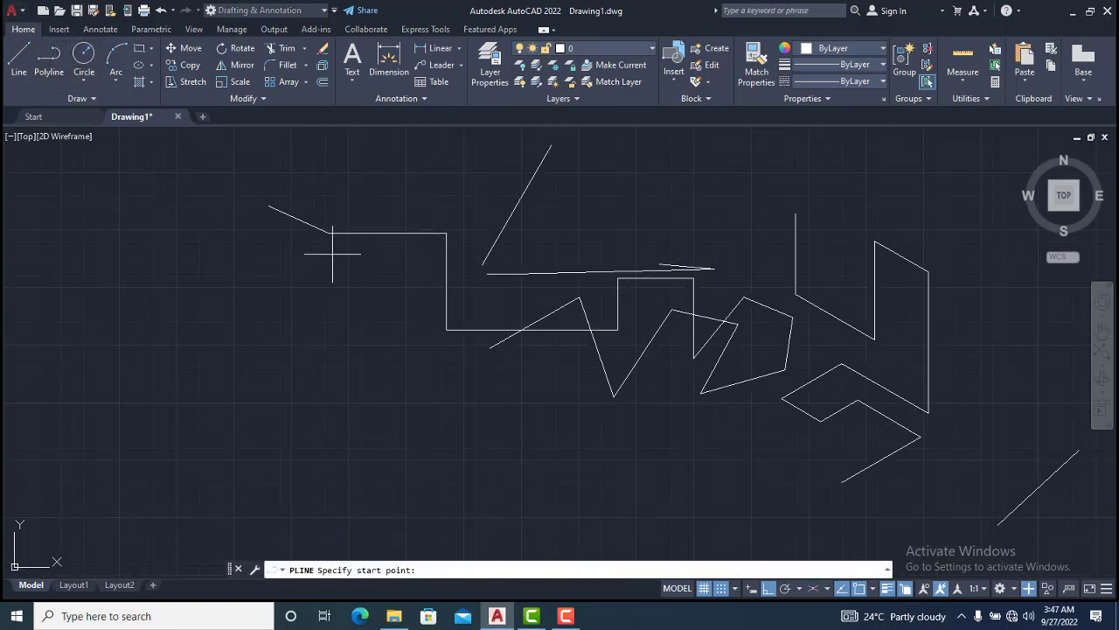
left_click(201, 365)
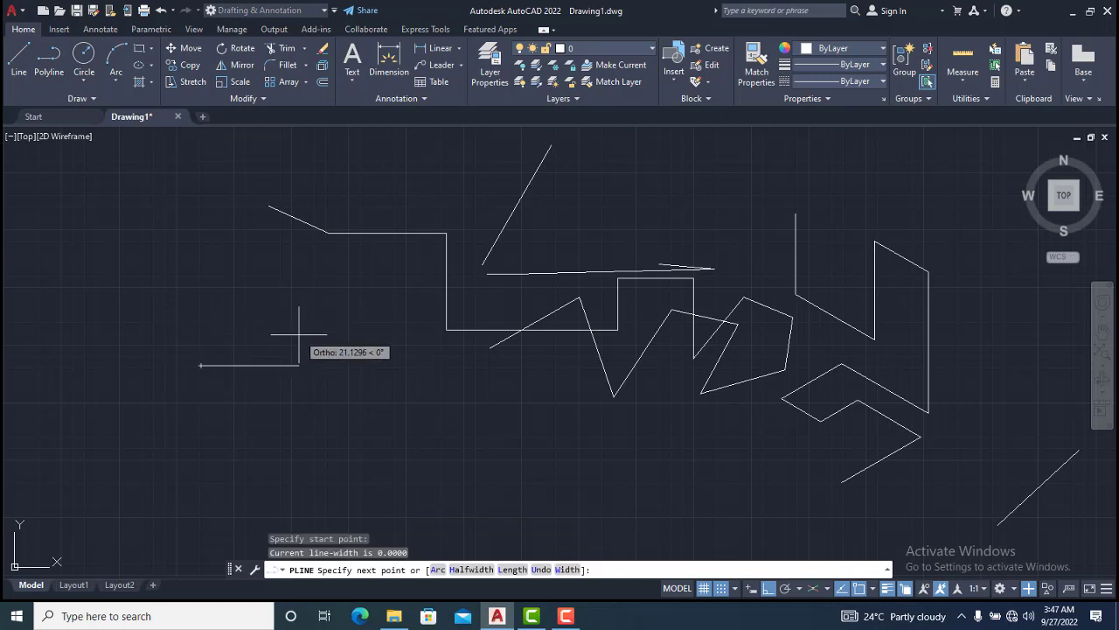
left_click(769, 588)
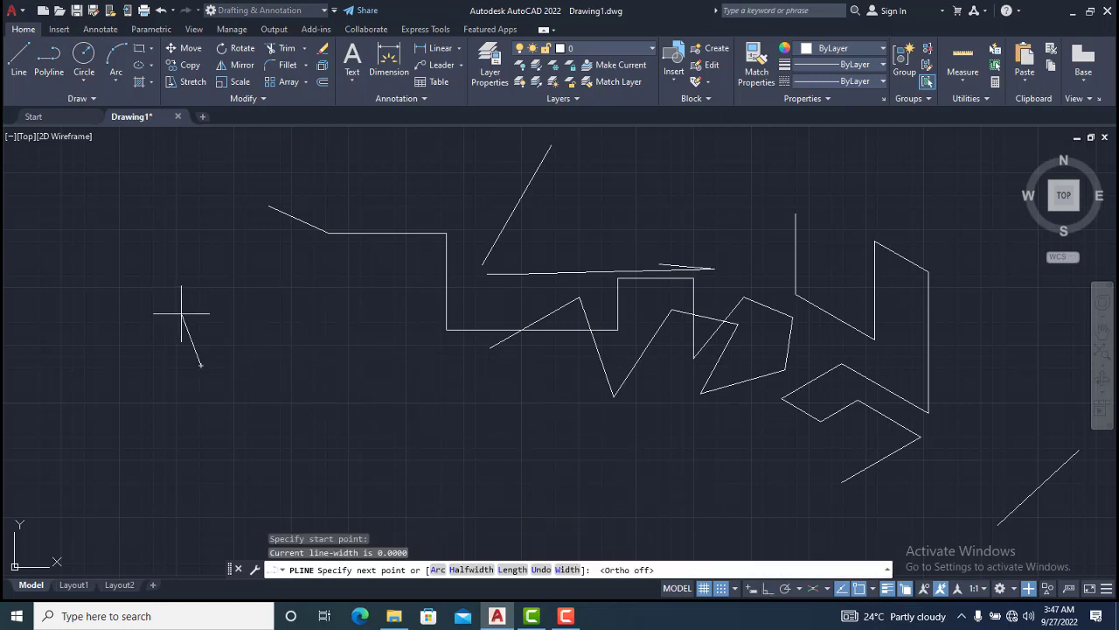
left_click(304, 435)
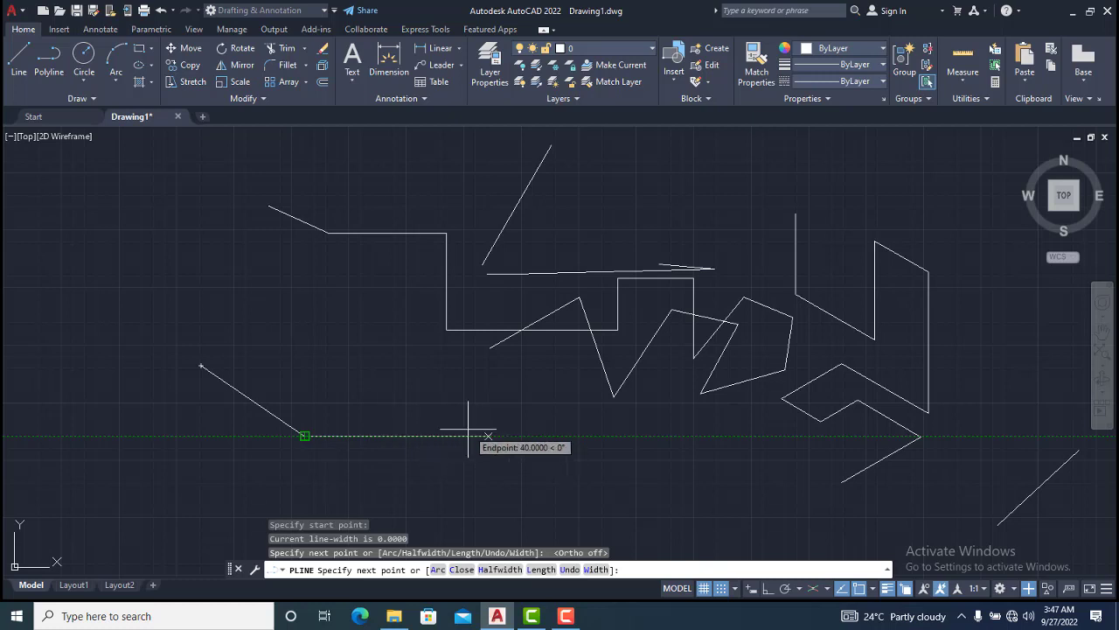
left_click(843, 589)
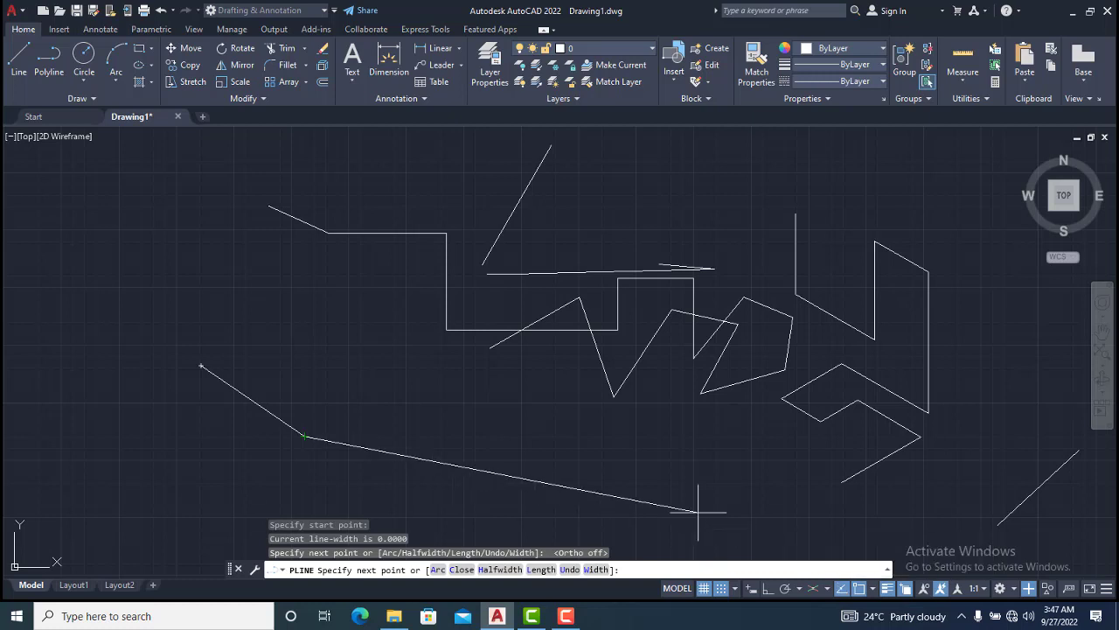
Continue the polyline using tracking lines to align points horizontally with earlier vertices, then end it
left_click(457, 418)
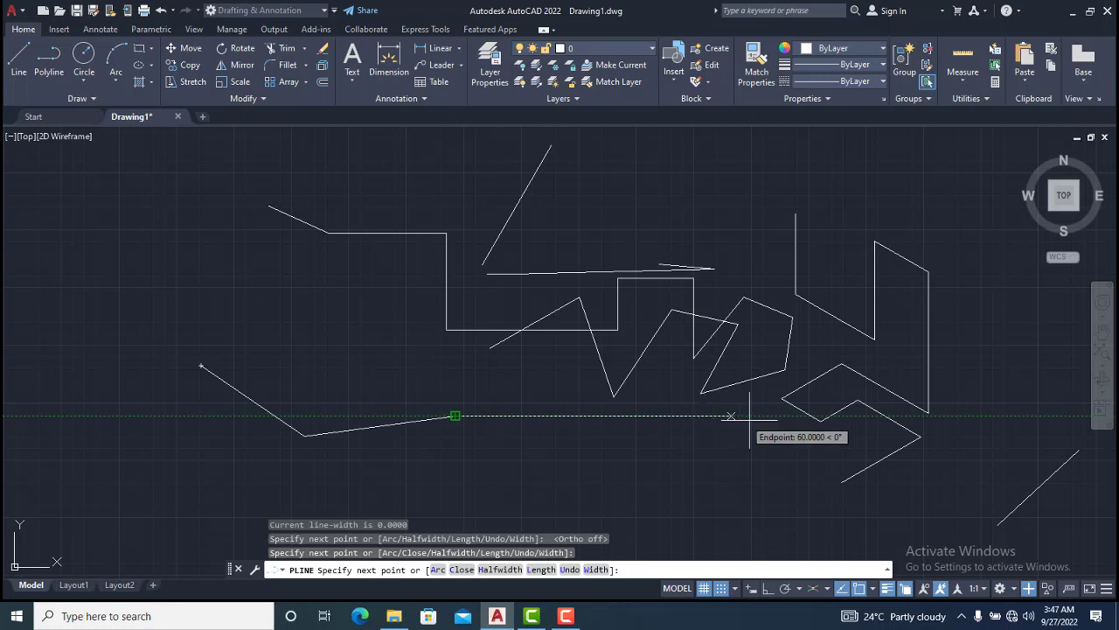
left_click(686, 416)
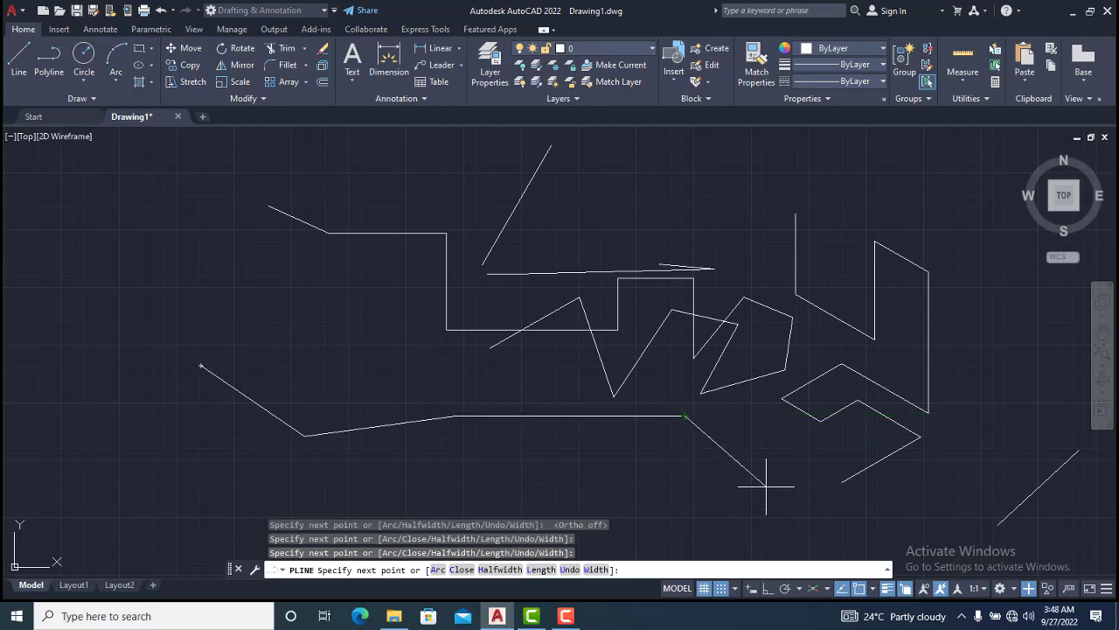
left_click(768, 483)
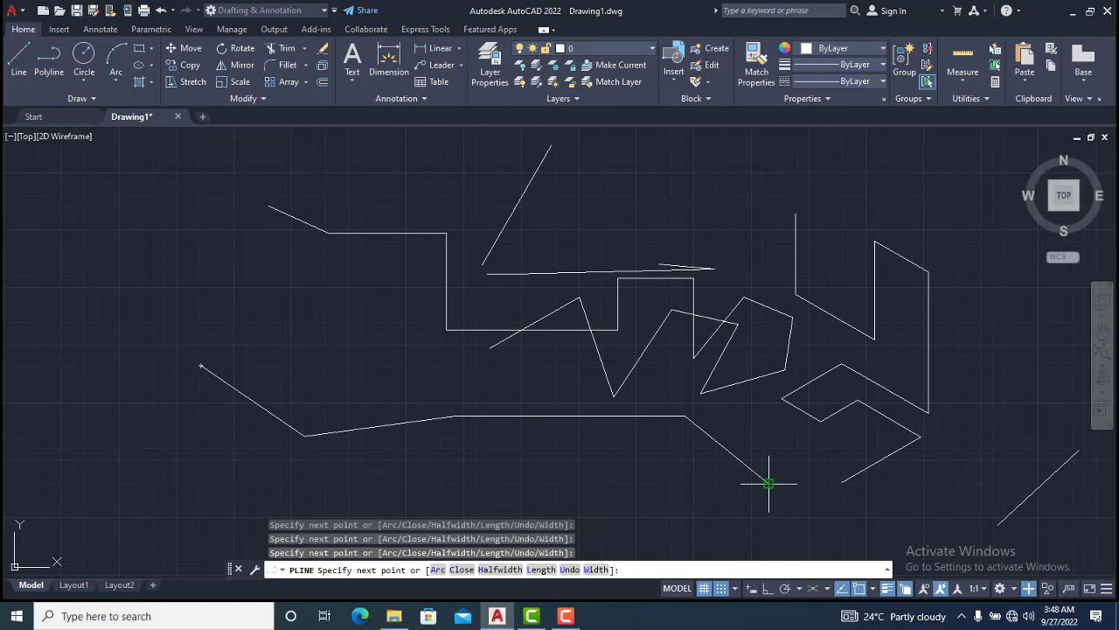
left_click(820, 476)
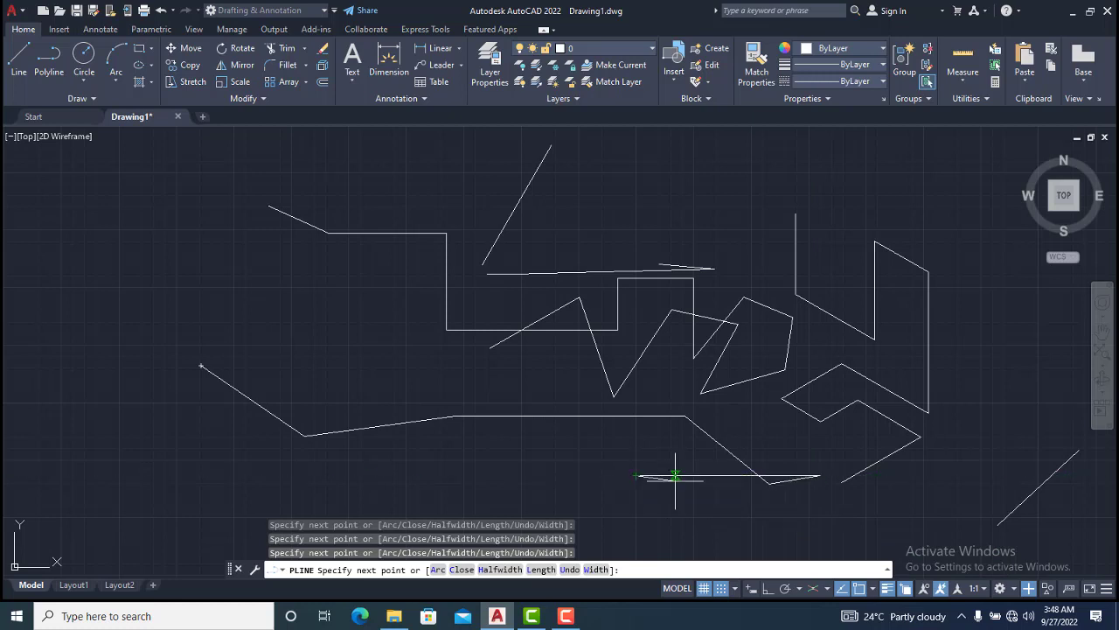
key("Escape")
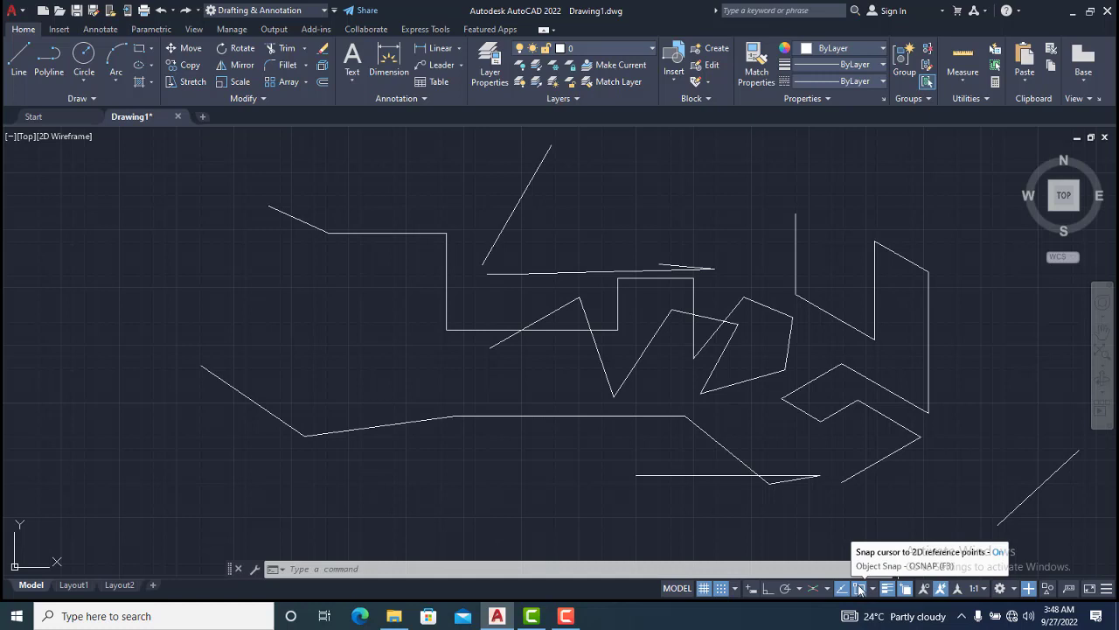
Start a polyline with object snap turned off, beginning at an existing line's end and adding one free vertex
left_click(50, 59)
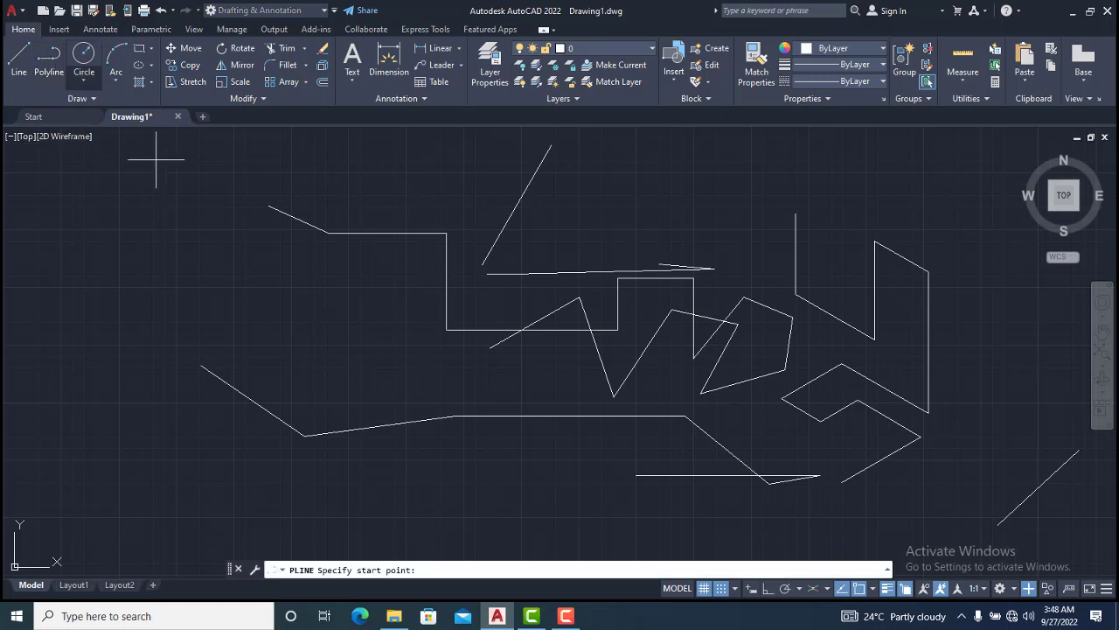
left_click(861, 588)
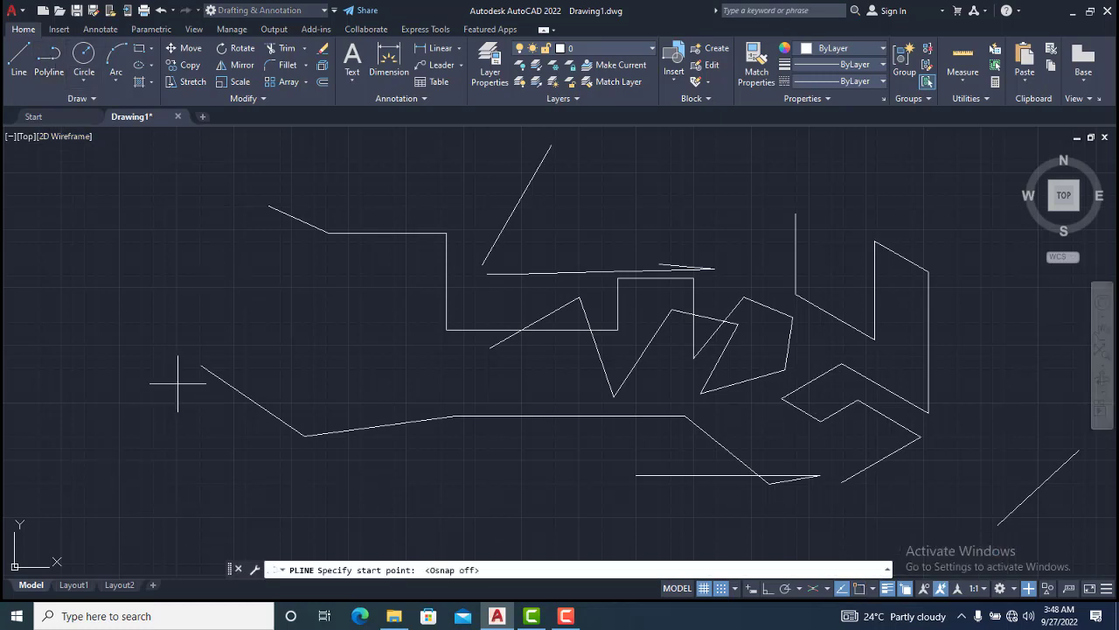
scroll(172, 357, "up", 4)
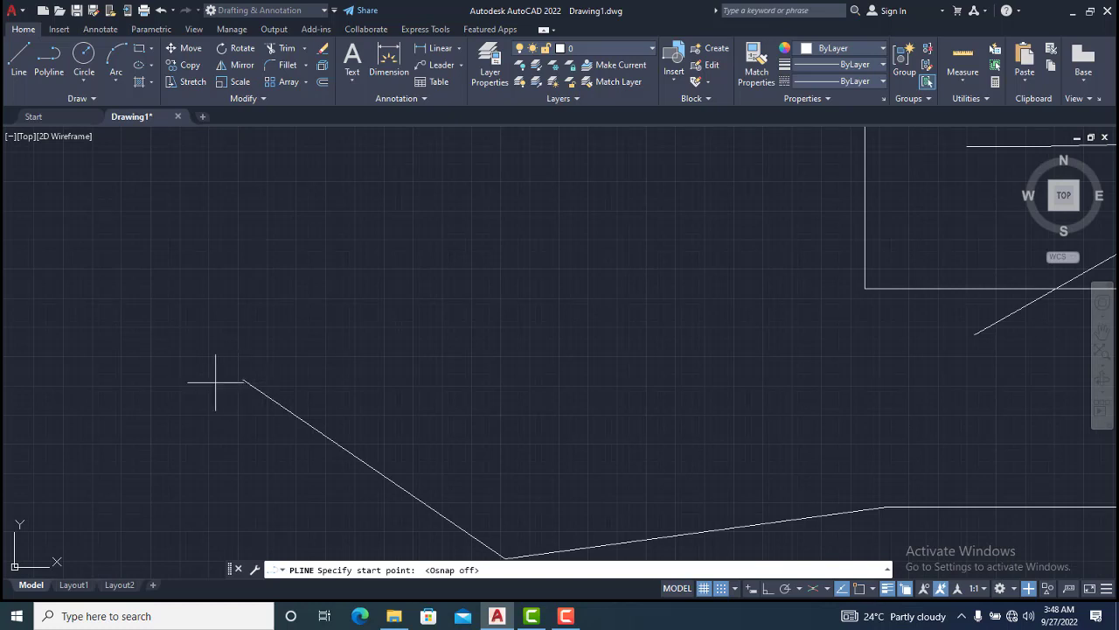
scroll(435, 345, "down", 2)
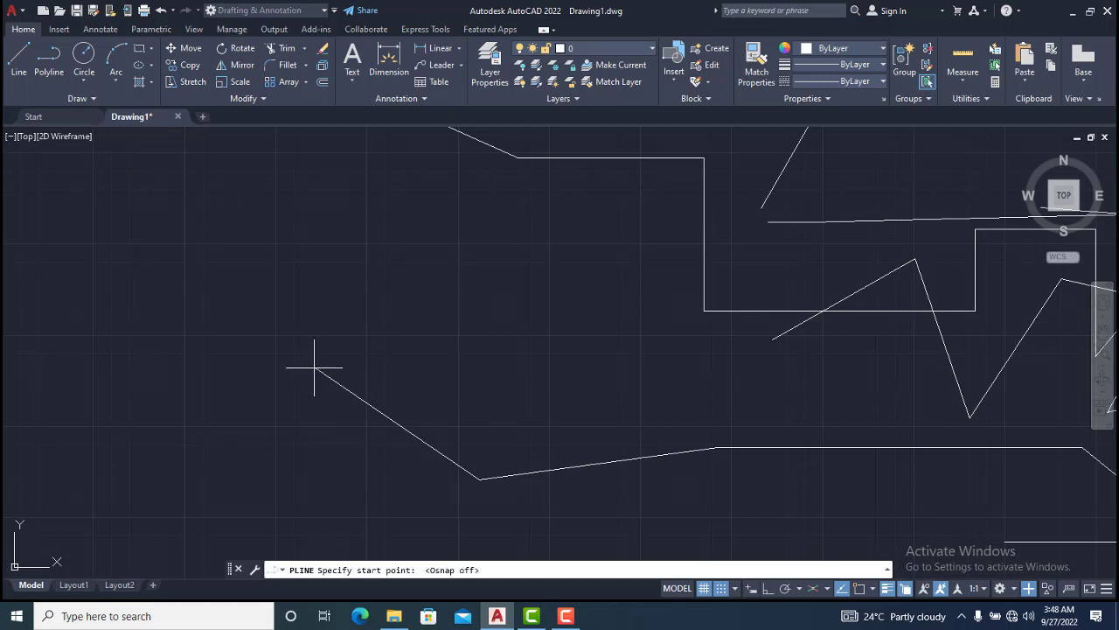
scroll(312, 366, "up", 2)
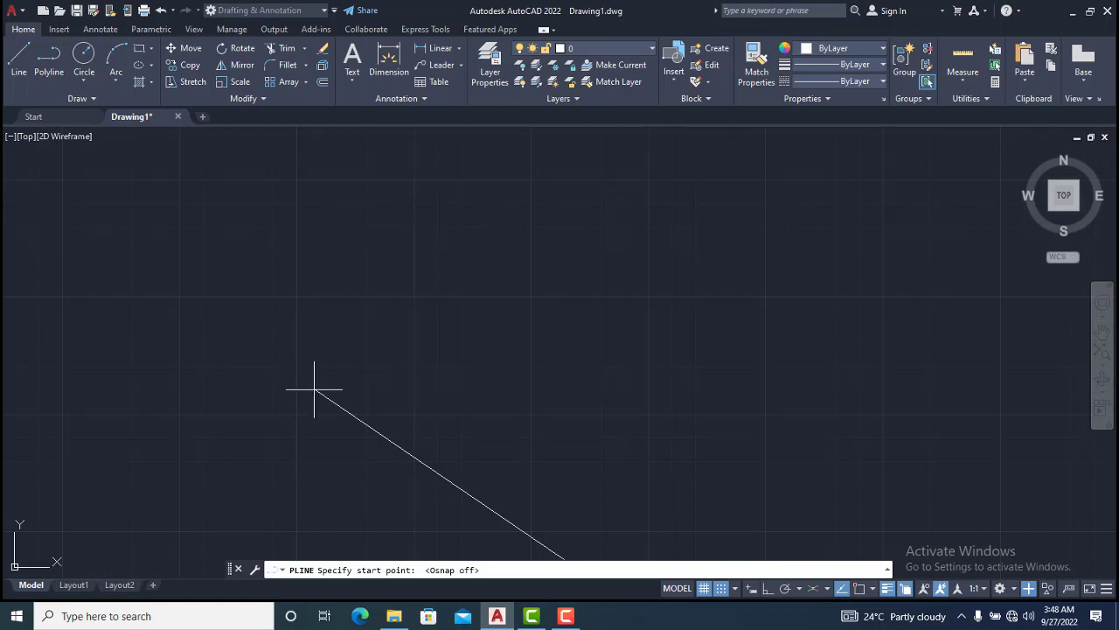
left_click(314, 389)
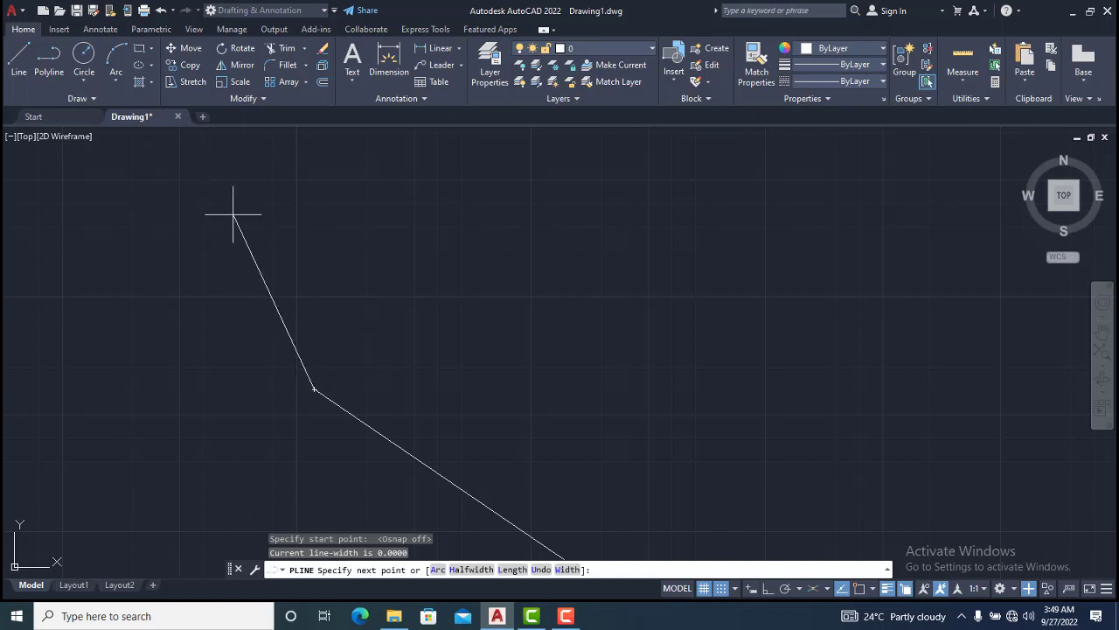
left_click(255, 232)
scroll(146, 370, "up", 4)
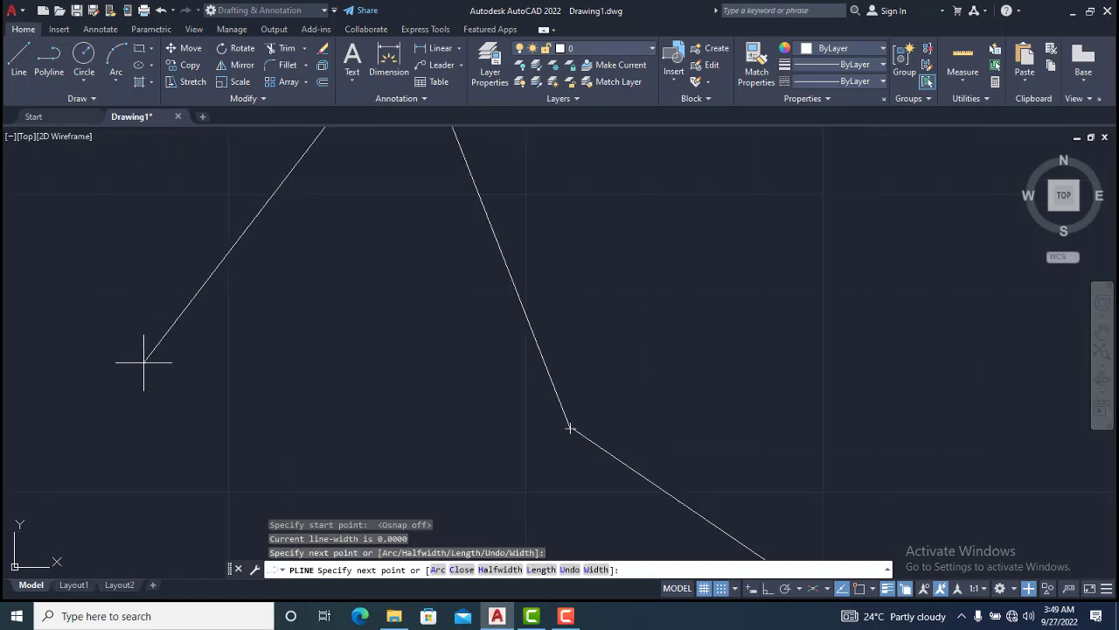
scroll(132, 356, "down", 6)
scroll(157, 280, "down", 2)
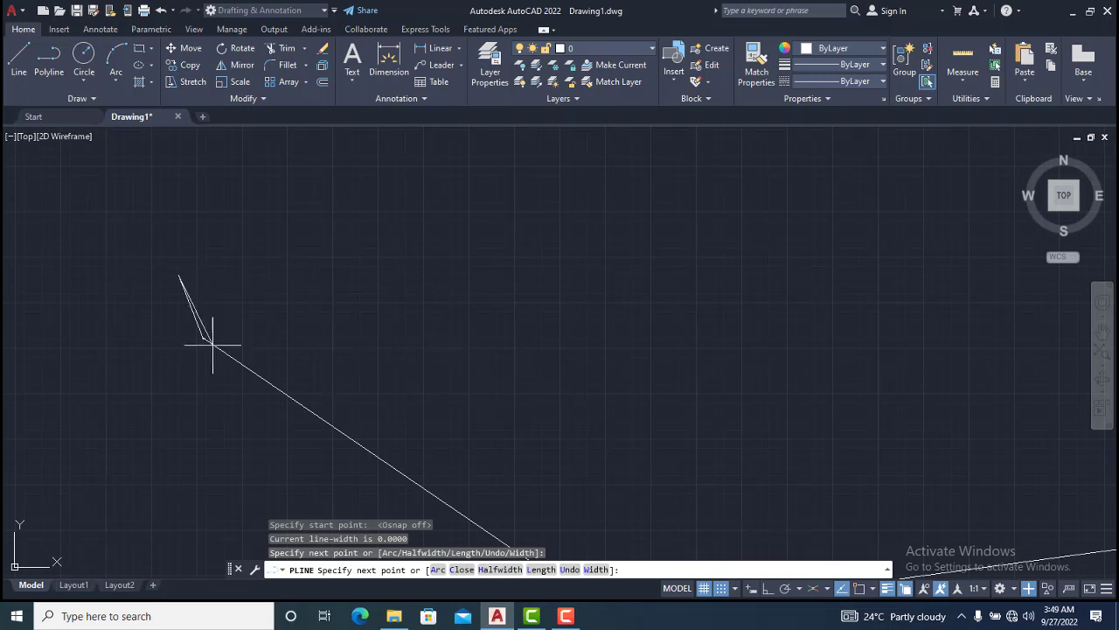
Turn object snap back on, snap the next polyline vertex to an existing endpoint, add one more point, and end the polyline
left_click(860, 588)
scroll(749, 462, "up", 2)
scroll(750, 467, "down", 5)
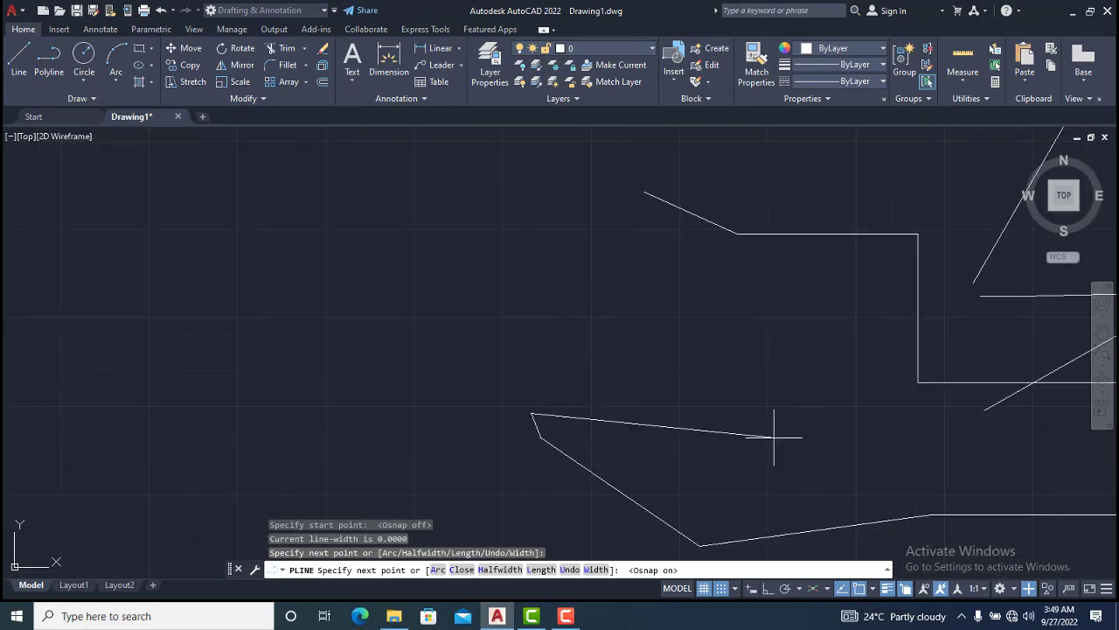
left_click(644, 192)
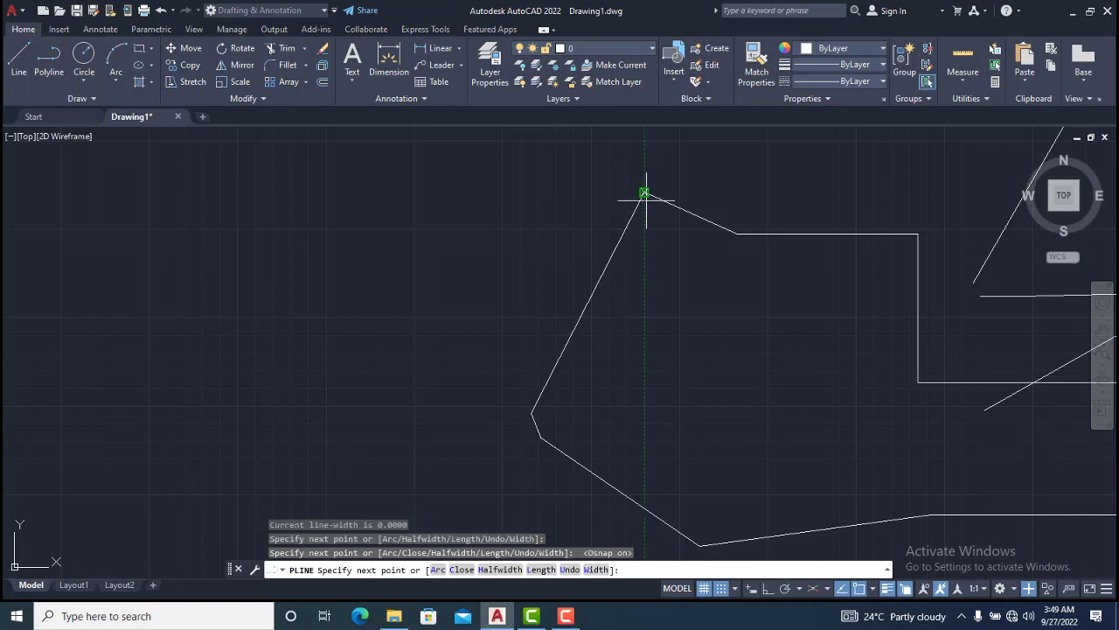
left_click(736, 324)
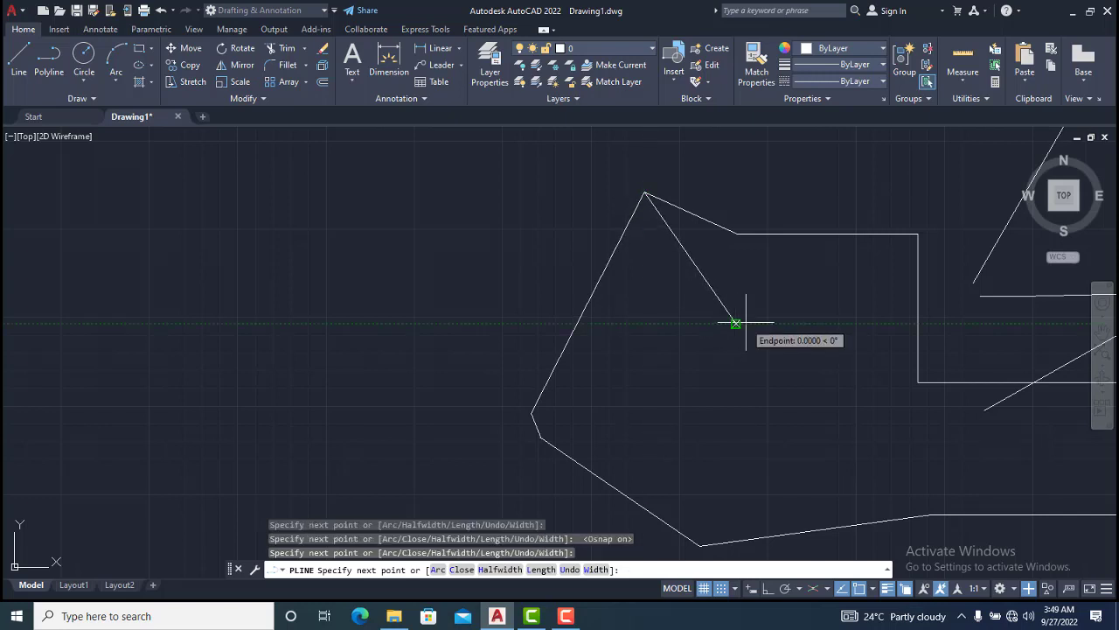
key("Escape")
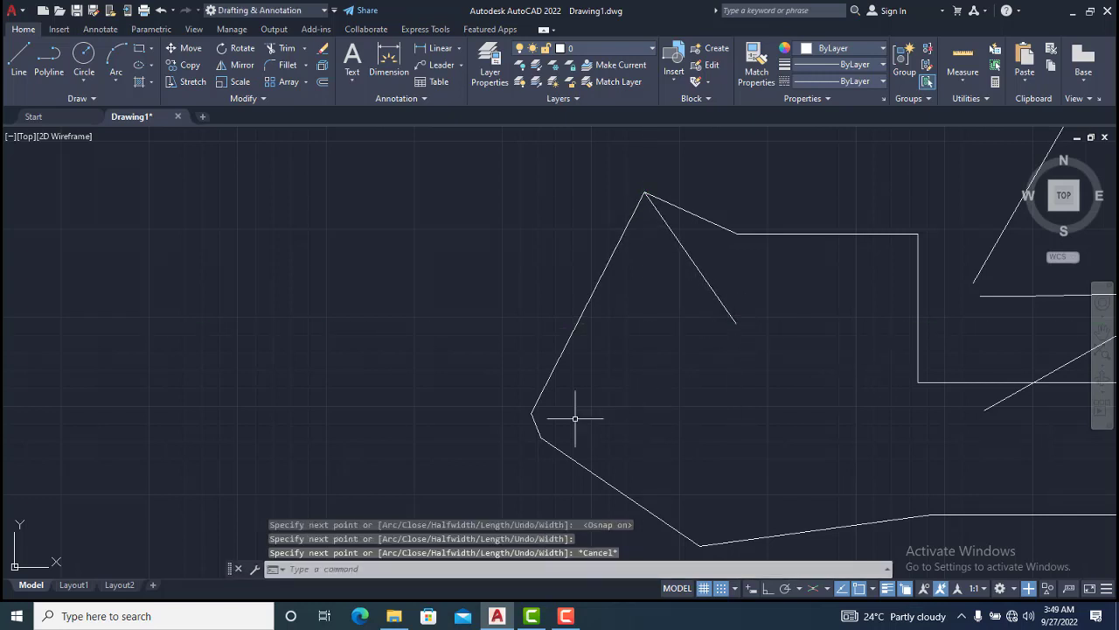
Zoom in and out to inspect the new polyline's vertices where they meet the existing lines
scroll(534, 412, "up", 3)
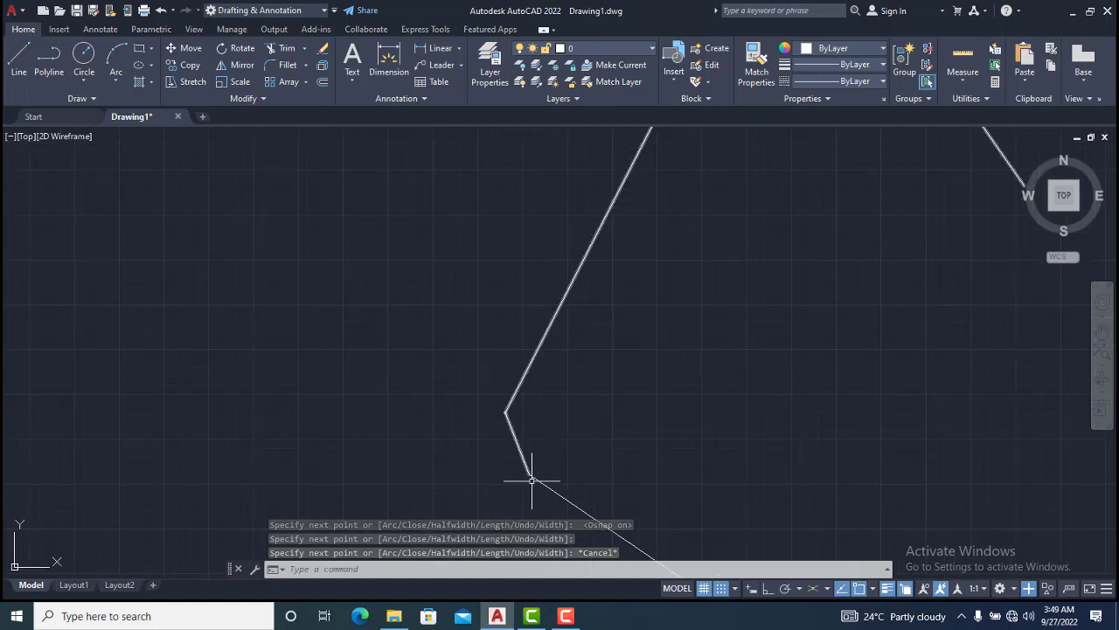
scroll(532, 479, "up", 3)
scroll(456, 300, "up", 5)
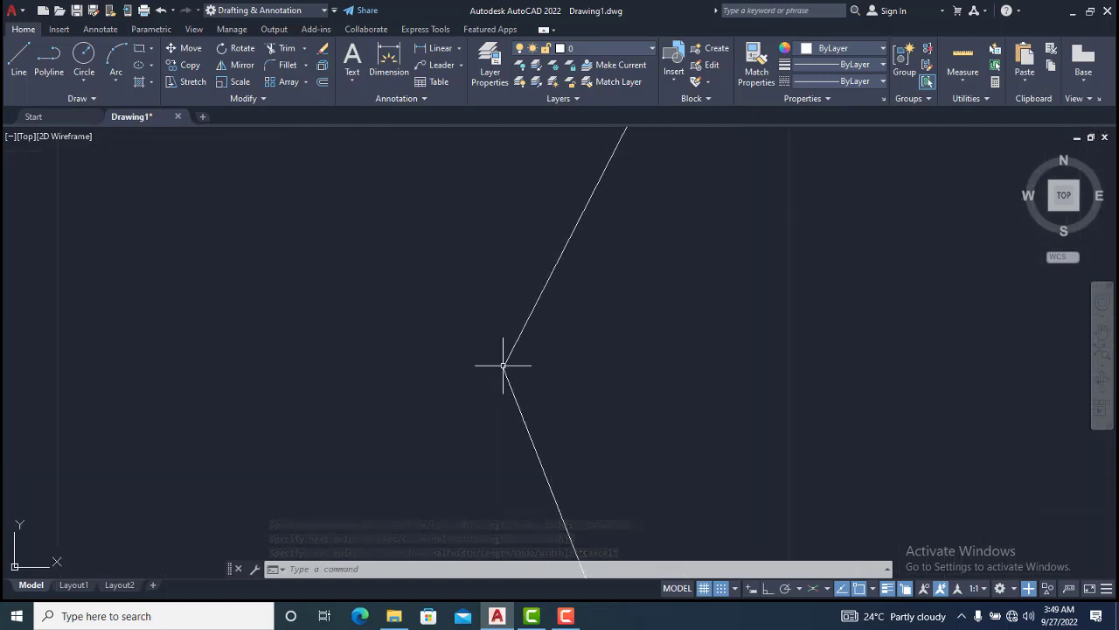
scroll(501, 362, "up", 4)
scroll(510, 278, "down", 8)
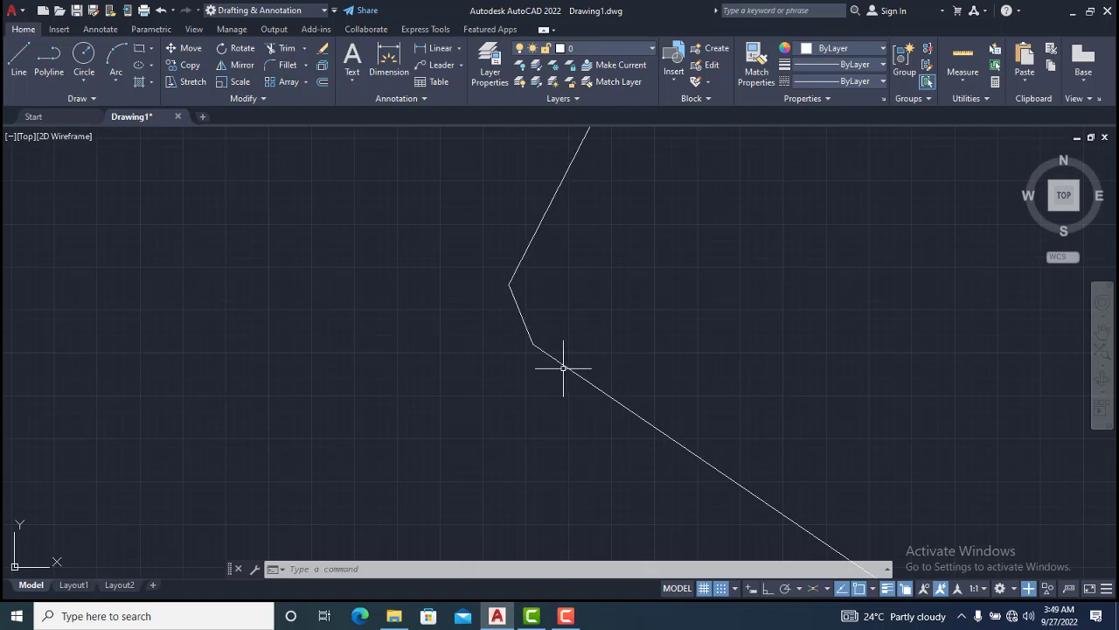
scroll(534, 346, "up", 4)
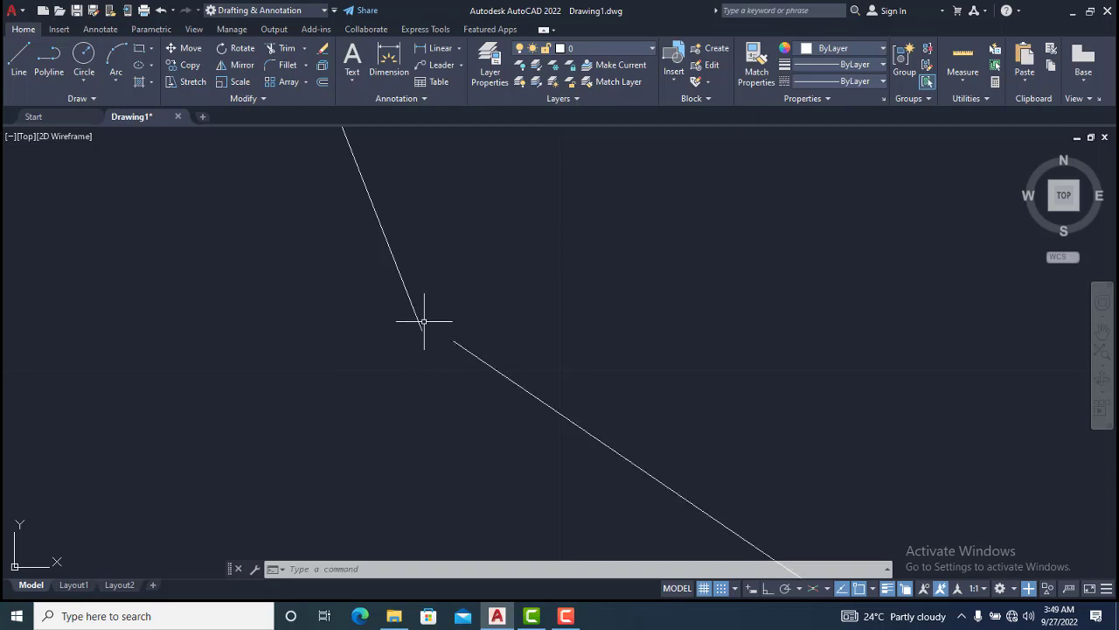
scroll(425, 318, "up", 5)
scroll(401, 362, "down", 5)
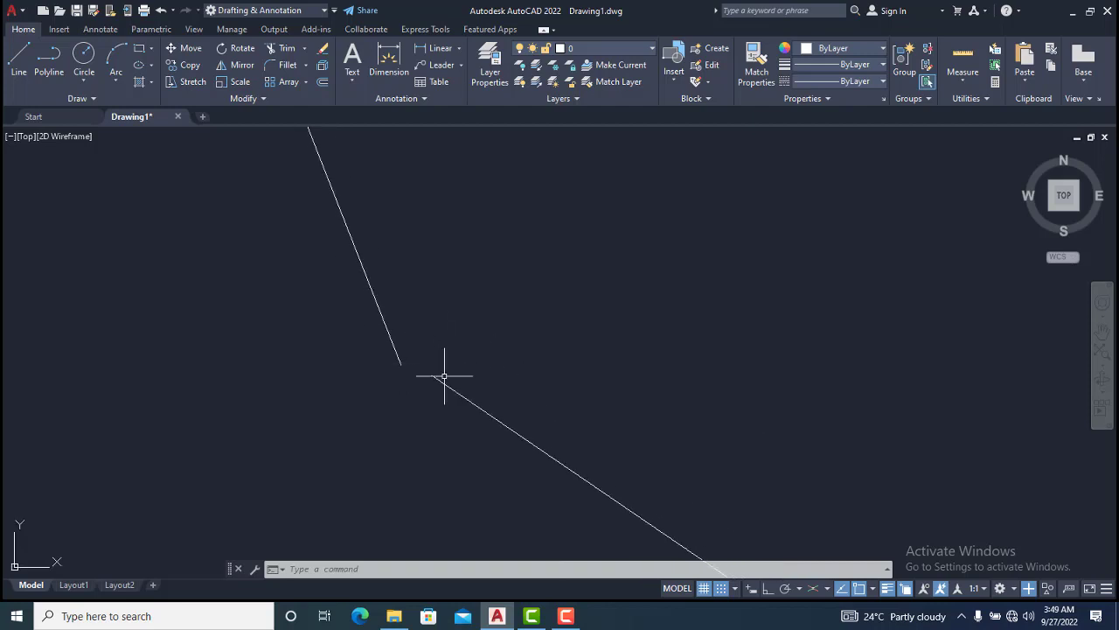
scroll(493, 449, "up", 2)
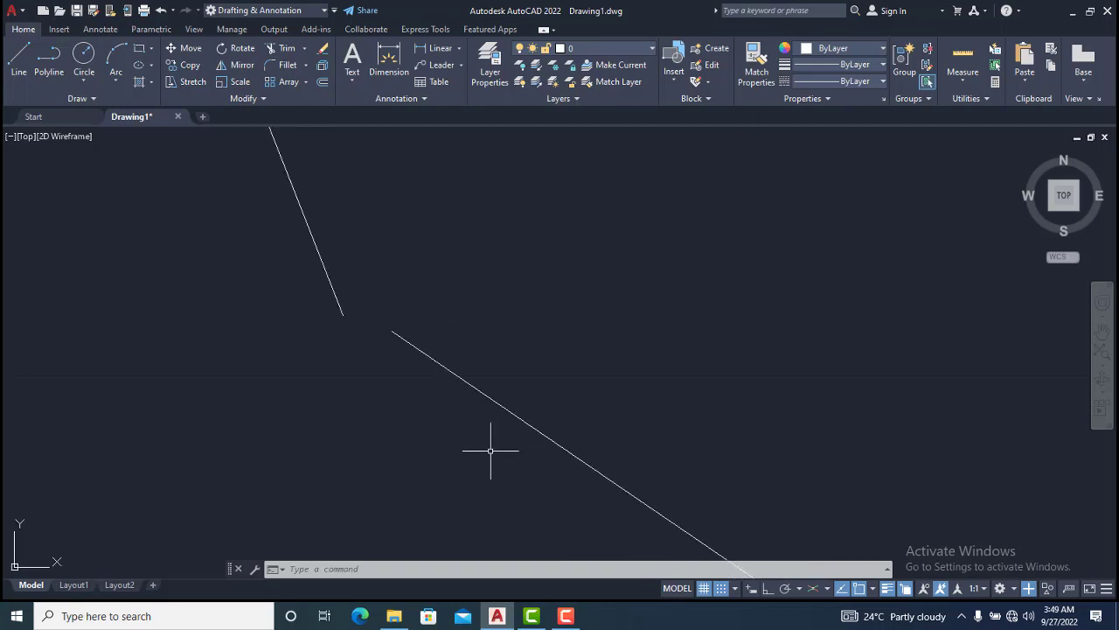
scroll(515, 475, "down", 6)
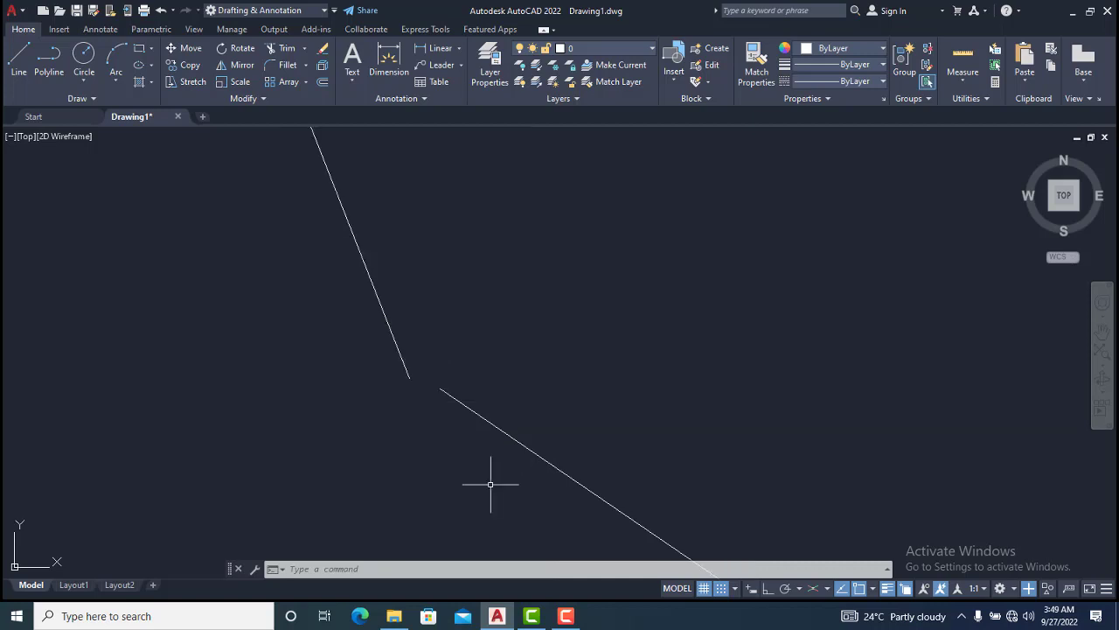
scroll(433, 443, "down", 2)
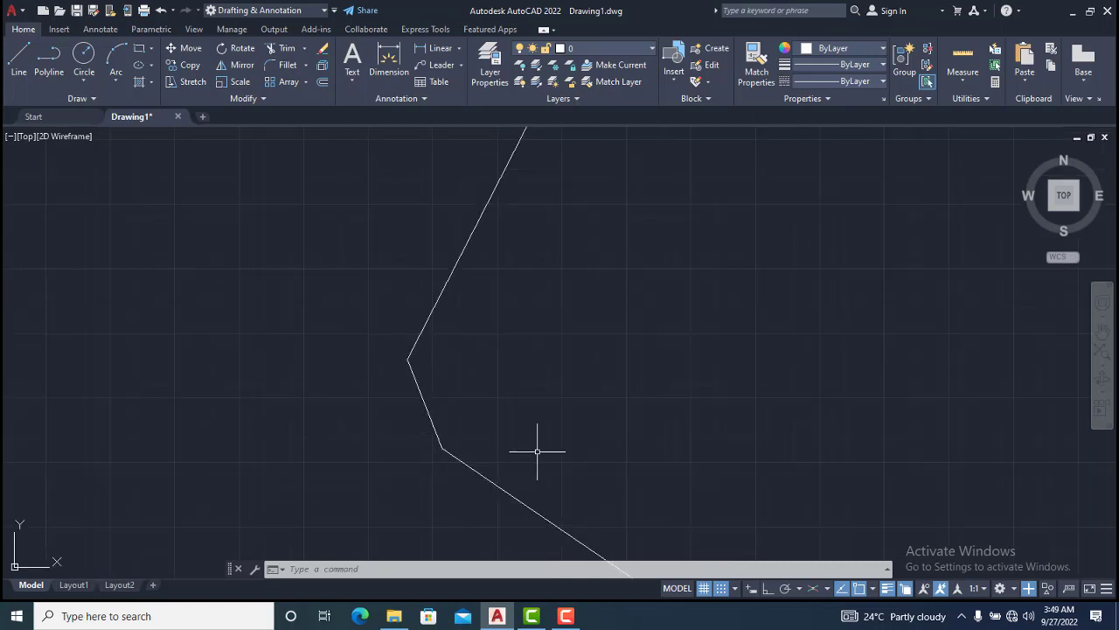
scroll(440, 454, "down", 5)
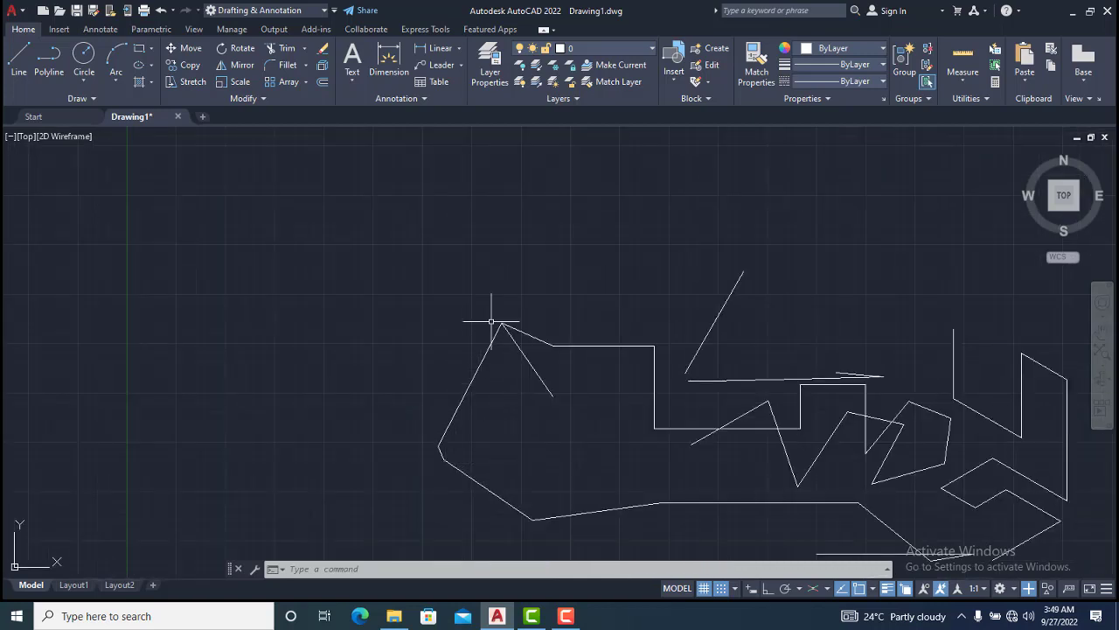
scroll(499, 321, "up", 8)
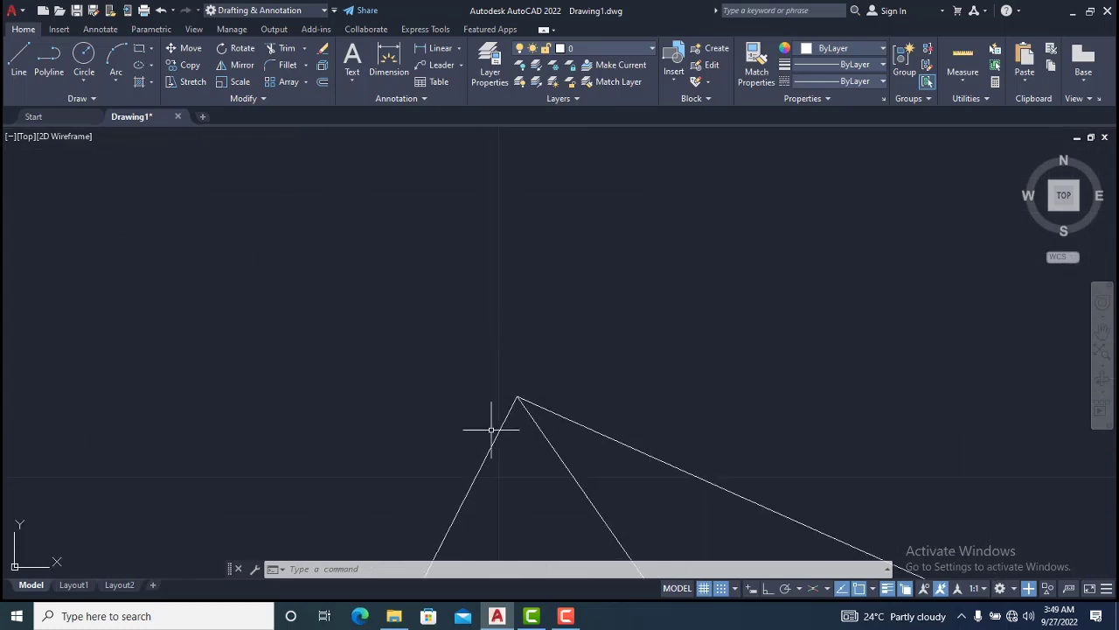
scroll(475, 513, "down", 4)
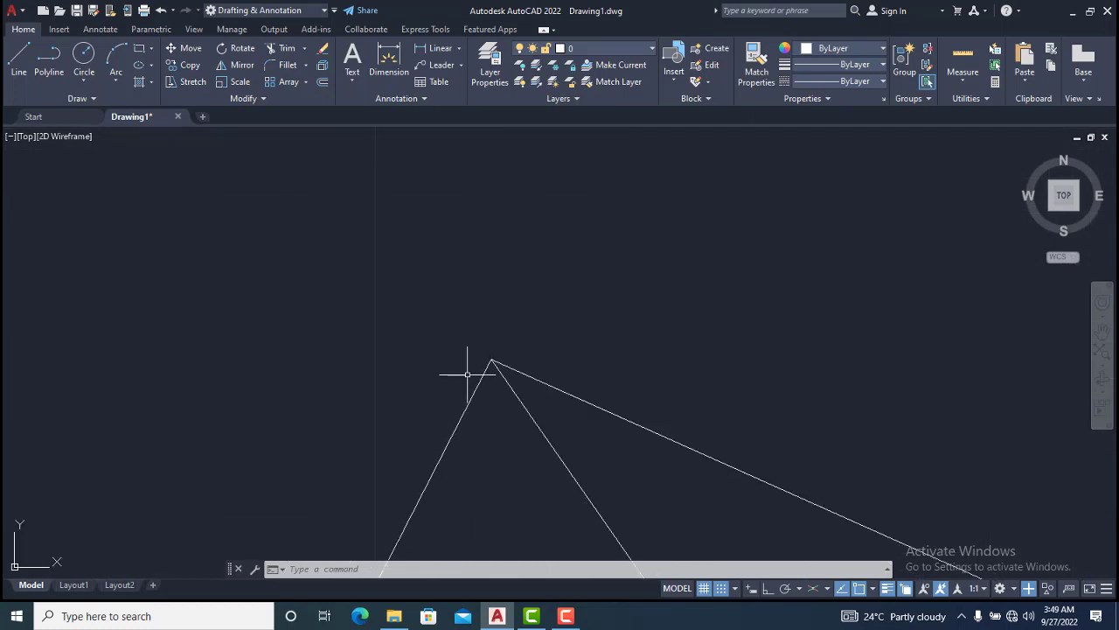
scroll(469, 370, "up", 8)
scroll(694, 250, "down", 2)
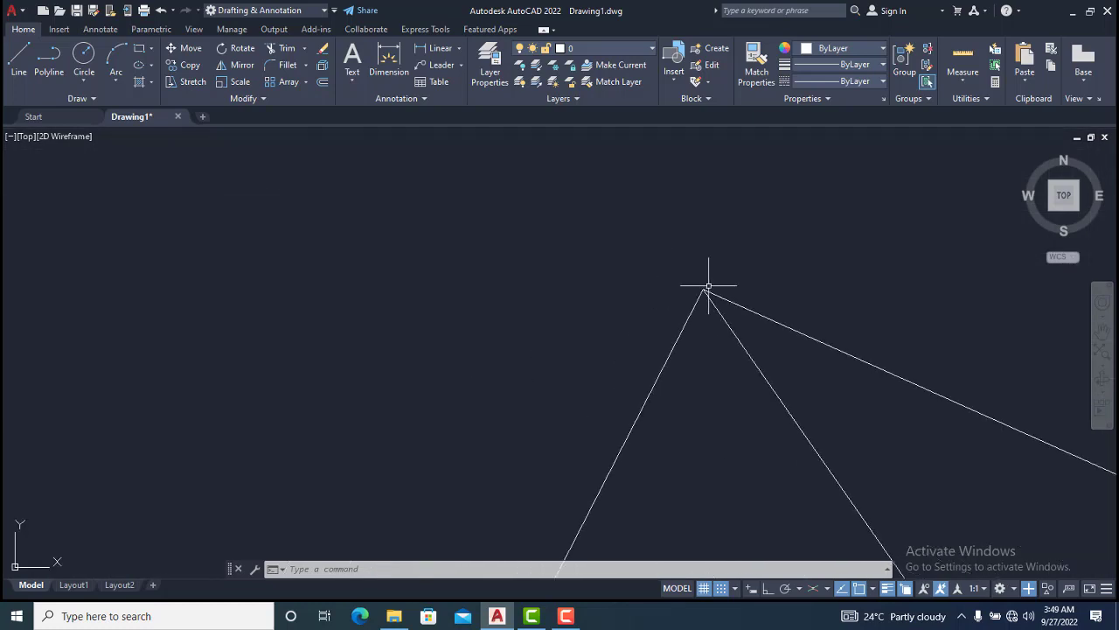
scroll(698, 309, "up", 2)
scroll(606, 311, "up", 6)
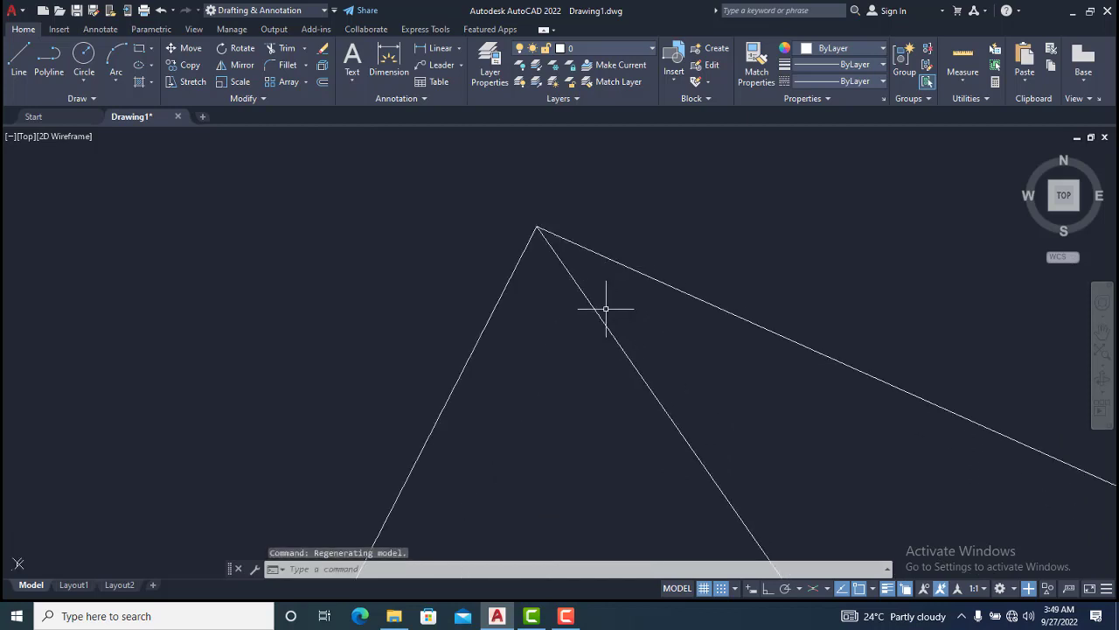
scroll(526, 208, "up", 6)
scroll(599, 421, "up", 6)
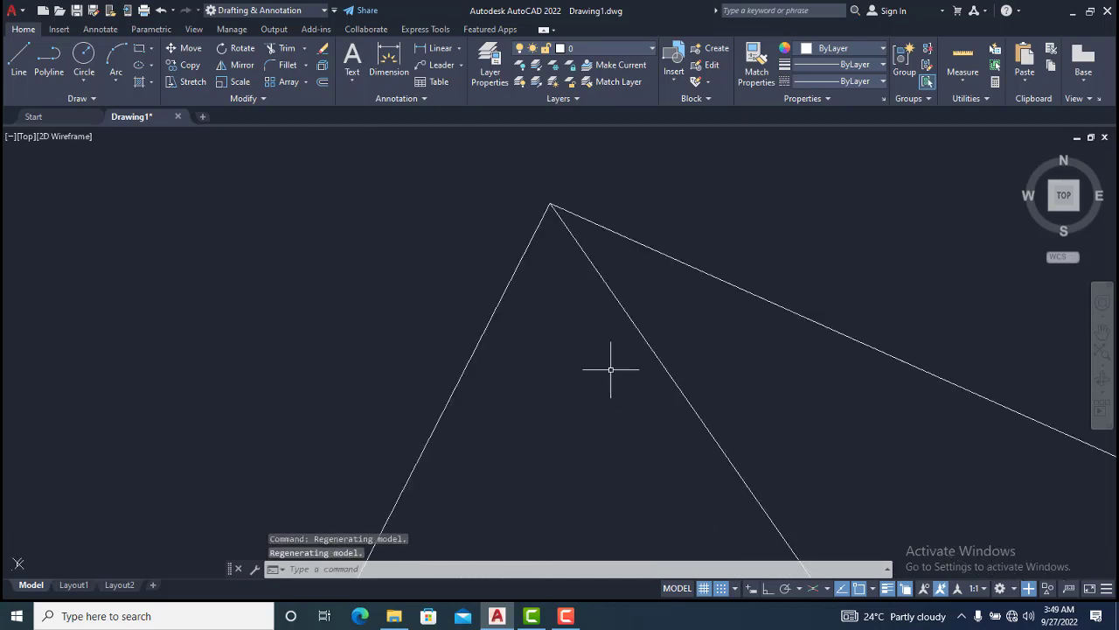
scroll(325, 315, "down", 5)
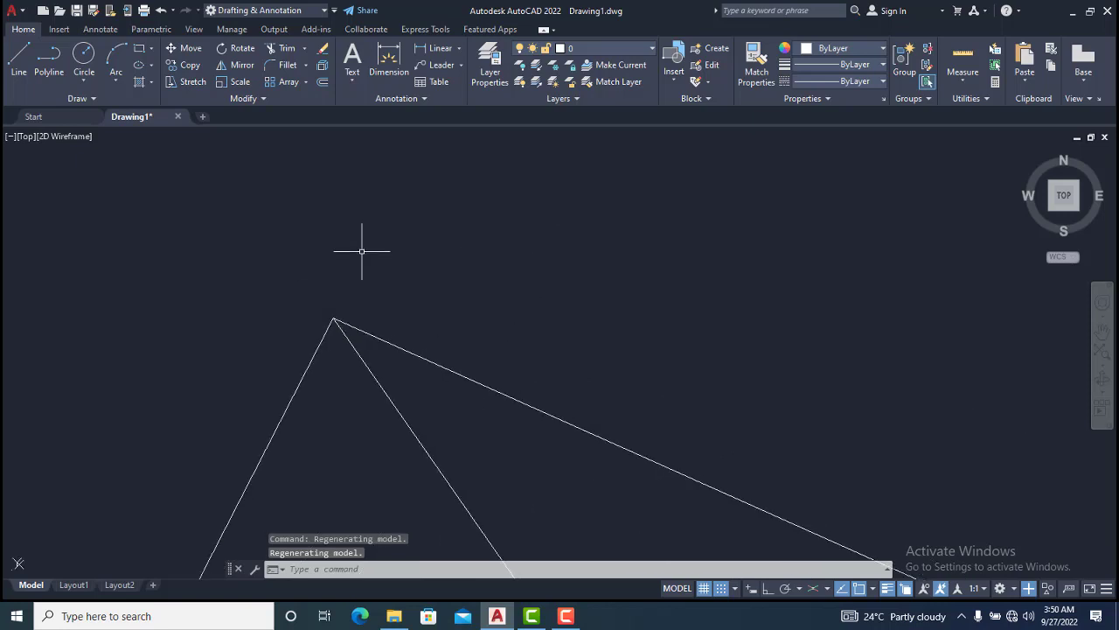
scroll(456, 218, "down", 6)
scroll(414, 219, "down", 3)
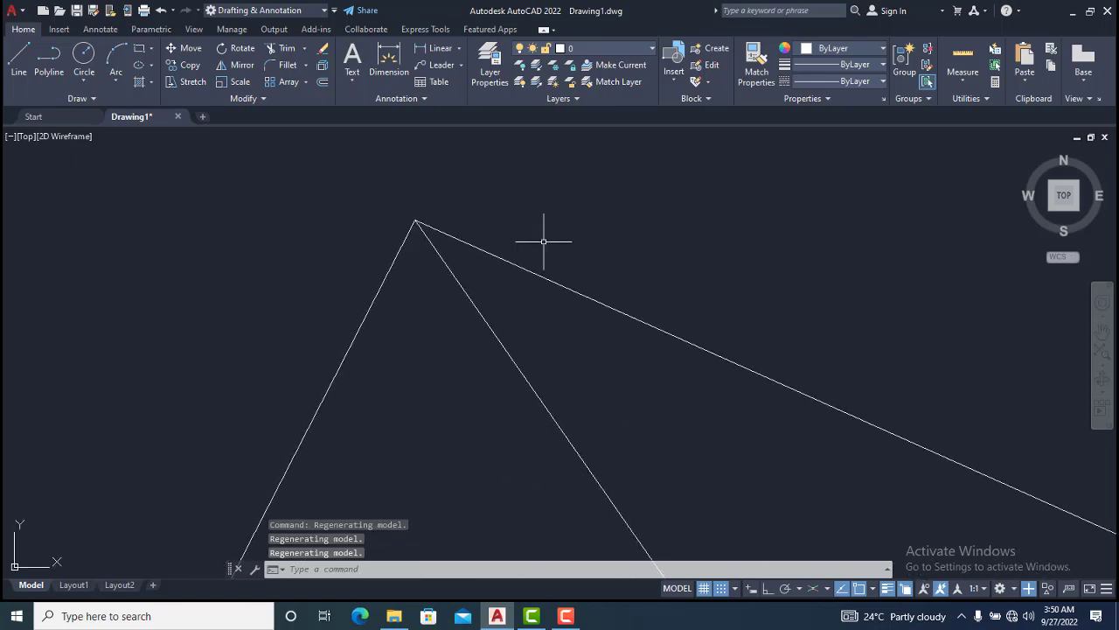
scroll(577, 232, "down", 6)
scroll(404, 237, "down", 2)
scroll(411, 232, "down", 2)
scroll(490, 219, "down", 2)
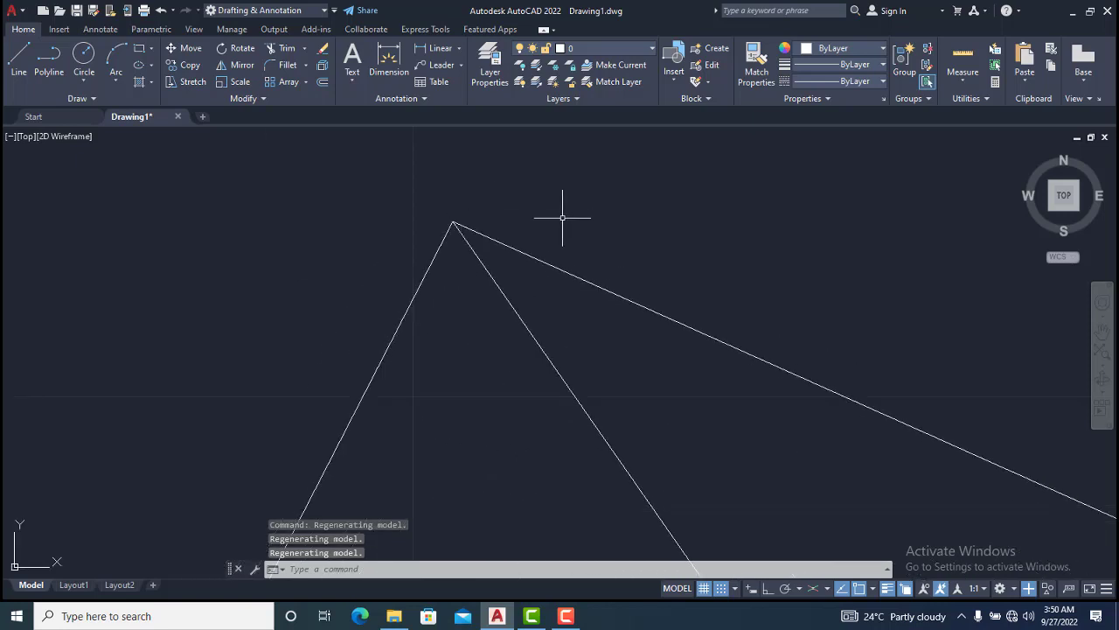
scroll(542, 219, "down", 2)
scroll(376, 238, "down", 3)
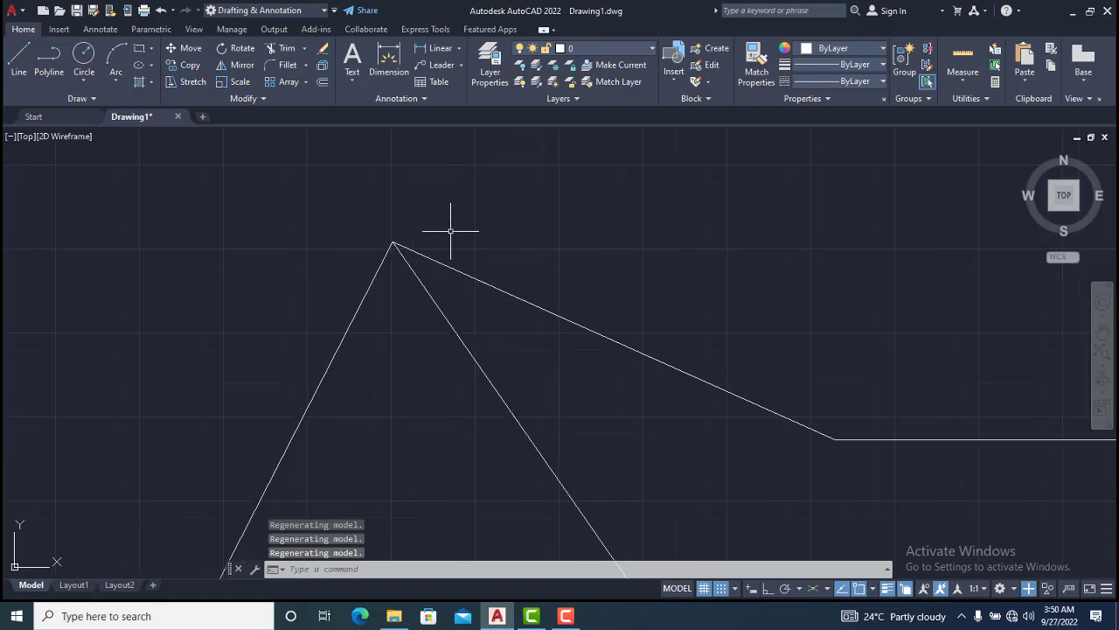
scroll(468, 229, "down", 8)
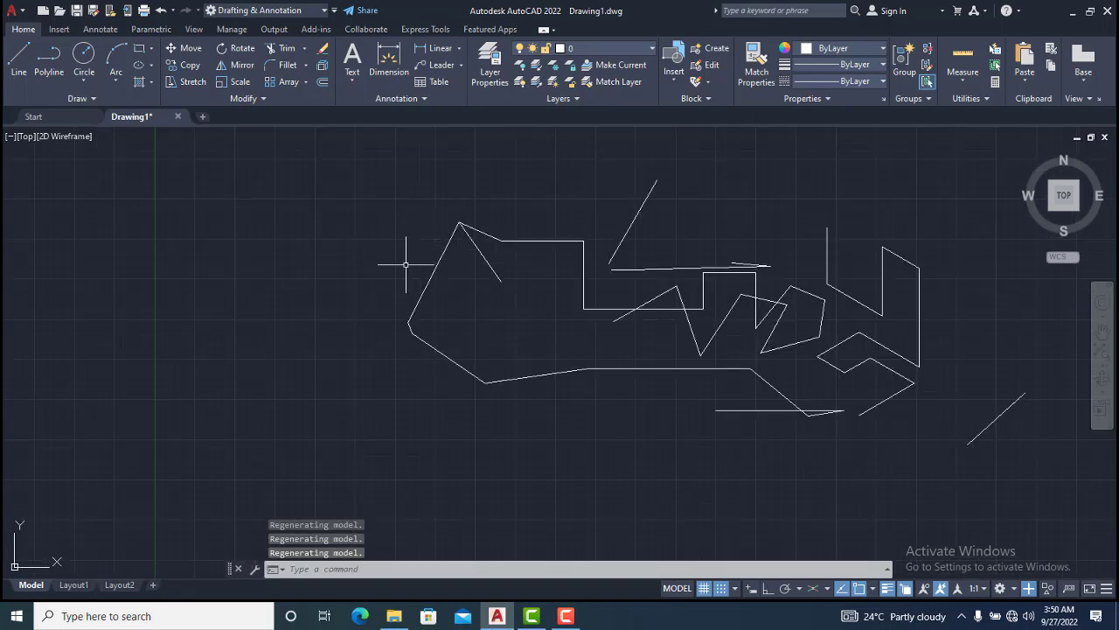
Draw a circle below the existing polylines by picking a centre point and a radius point
left_click(81, 71)
left_click(394, 450)
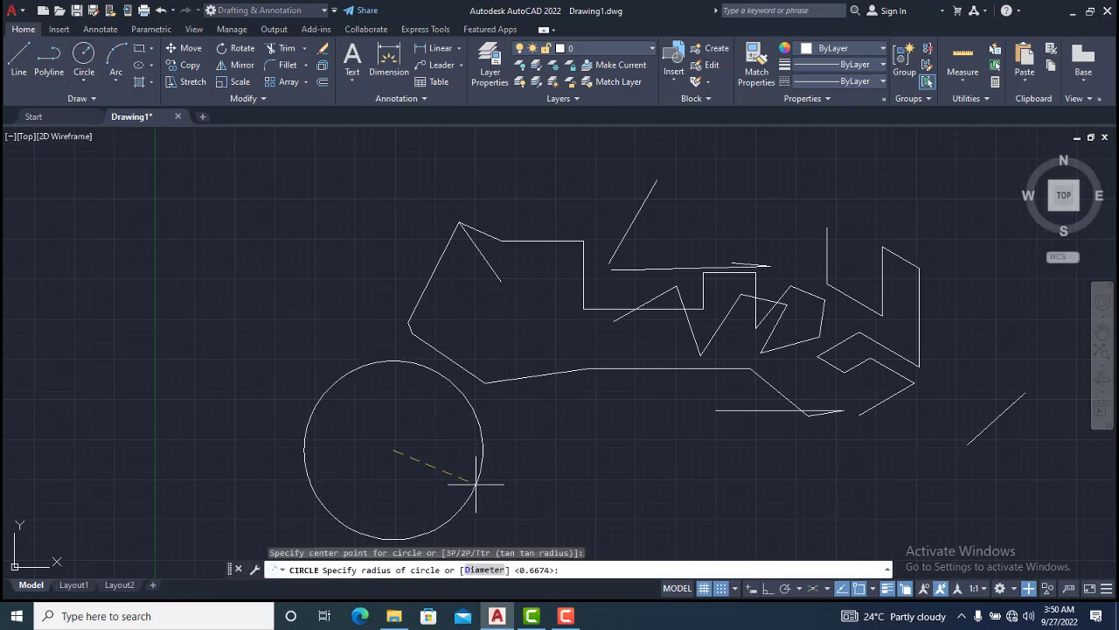
left_click(435, 465)
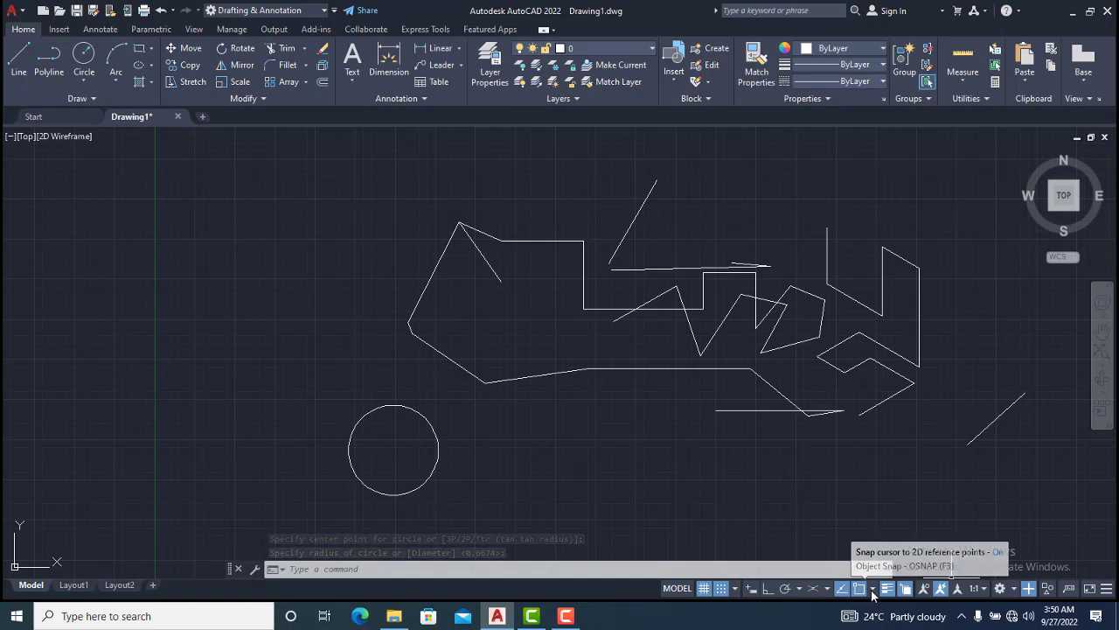
Open the Object Snap settings of the Drafting Settings dialog from the object snap mode list
left_click(873, 589)
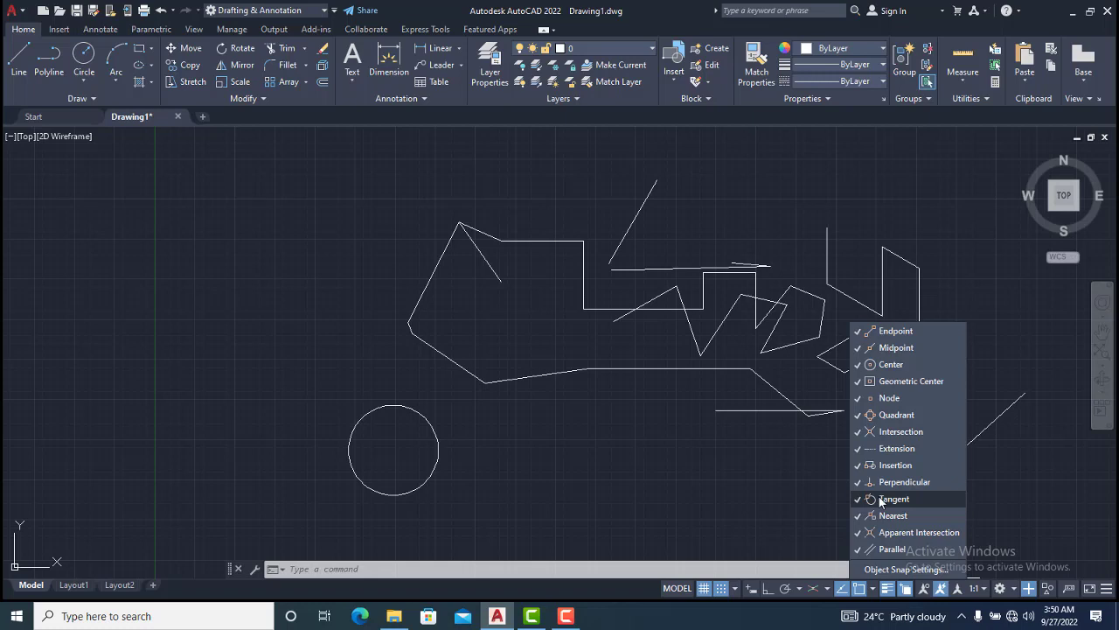
left_click(888, 569)
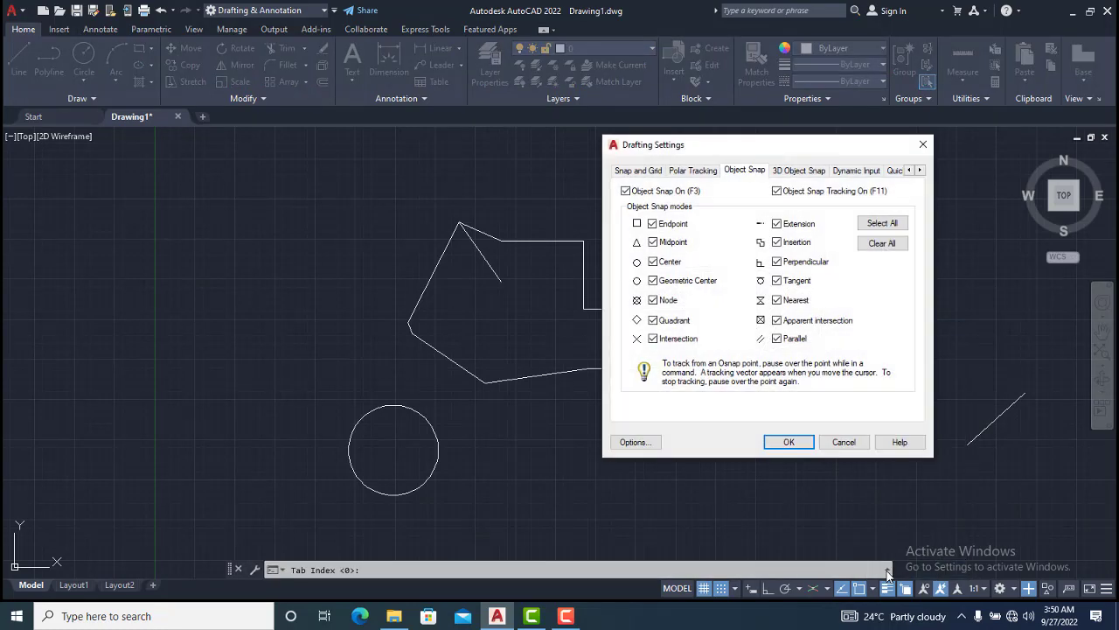
Enable all object snap modes in the Drafting Settings and close the dialog
left_click(883, 224)
left_click(881, 244)
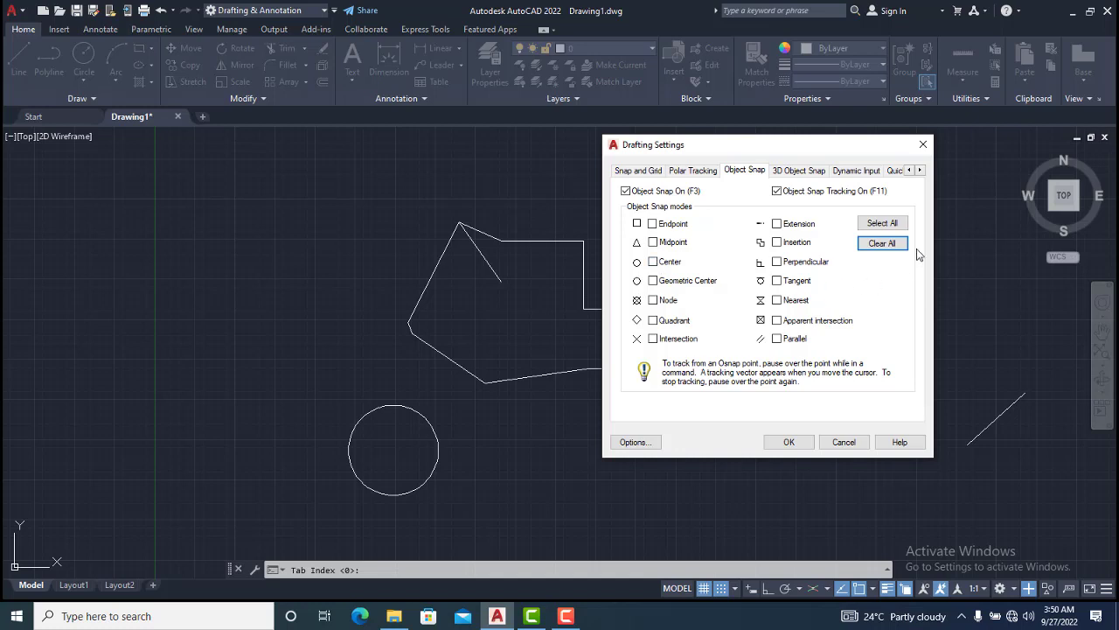
left_click(881, 225)
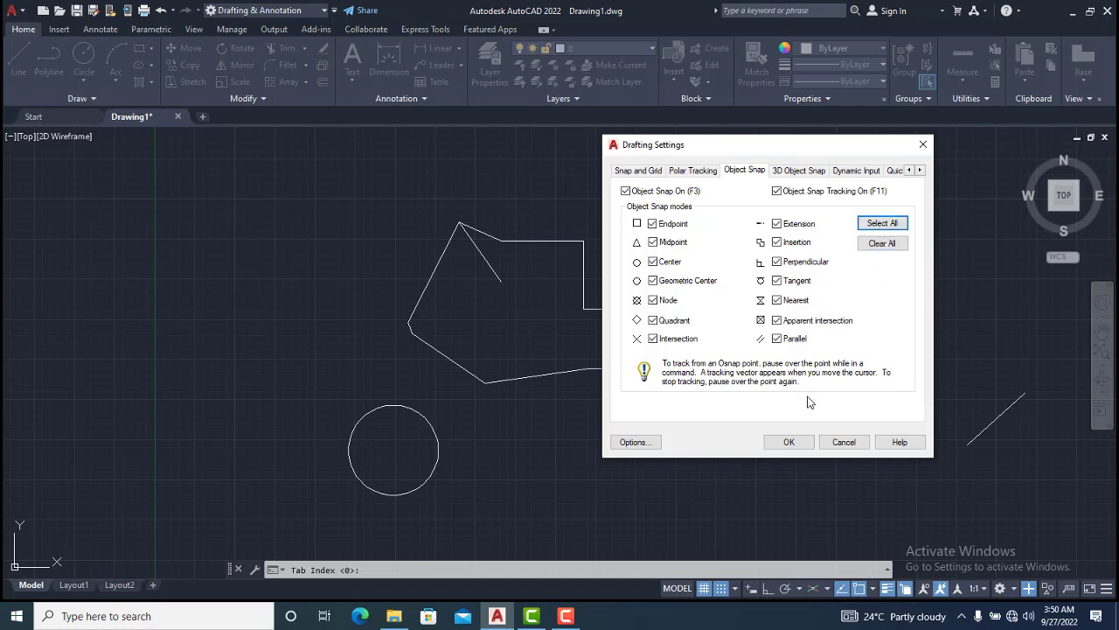
left_click(788, 443)
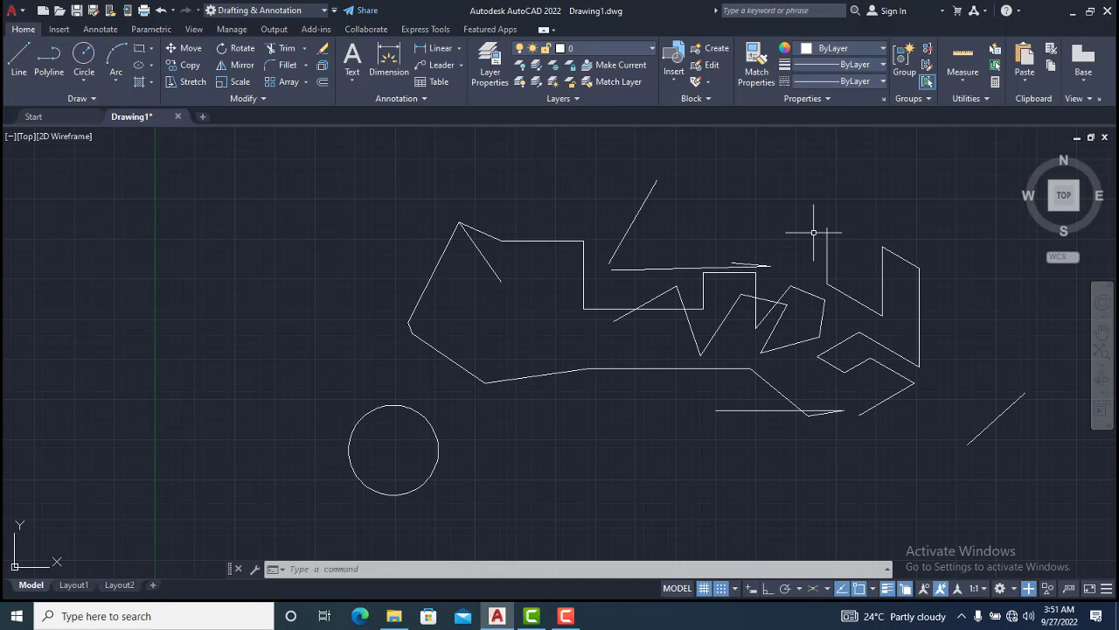
Reopen the object snap settings, clear all modes, and keep only Center, Geometric Center and Node enabled
left_click(874, 593)
left_click(887, 575)
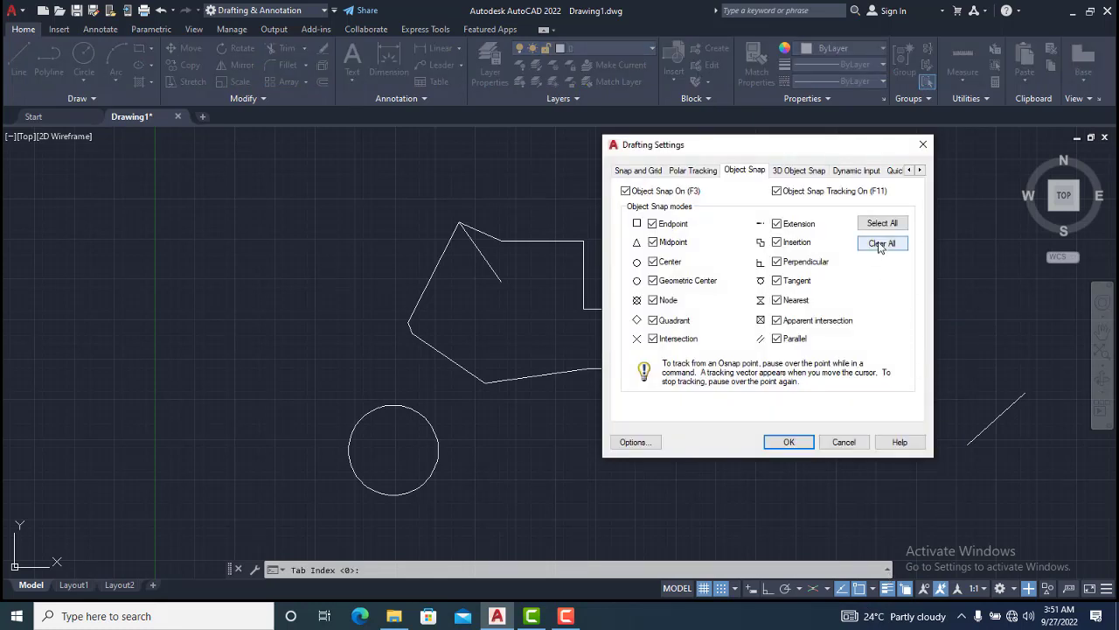
left_click(882, 243)
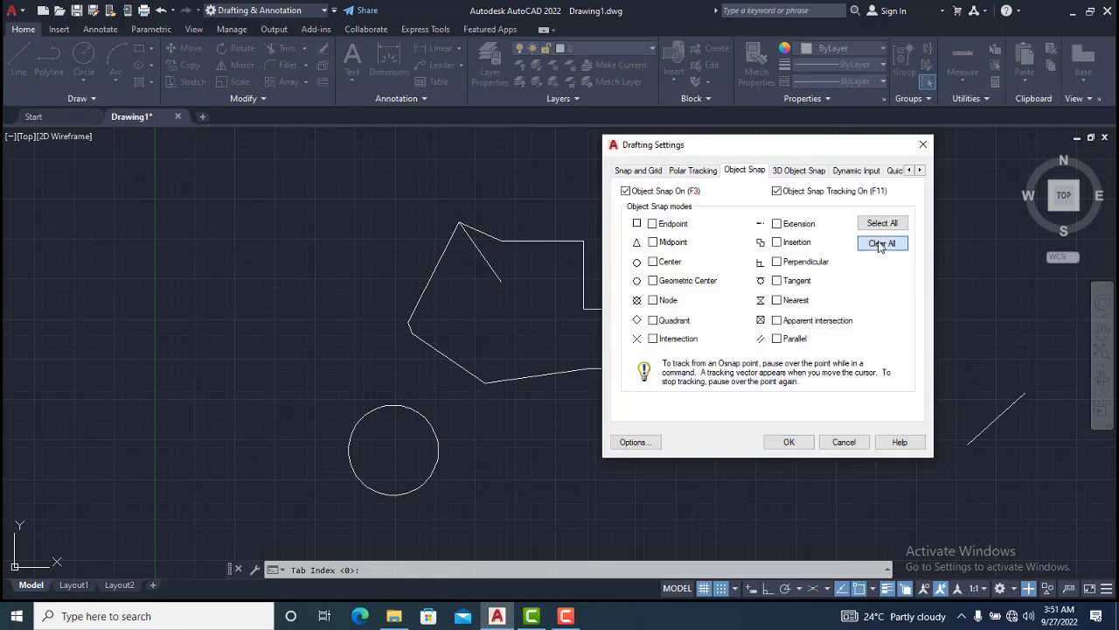
left_click(653, 262)
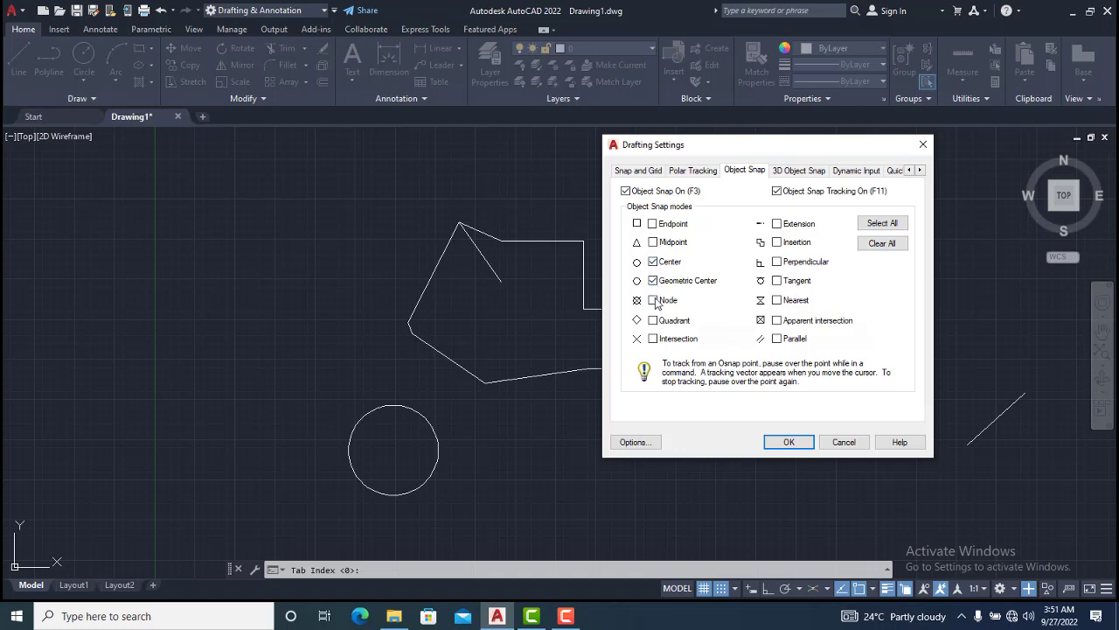
left_click(654, 302)
left_click(787, 441)
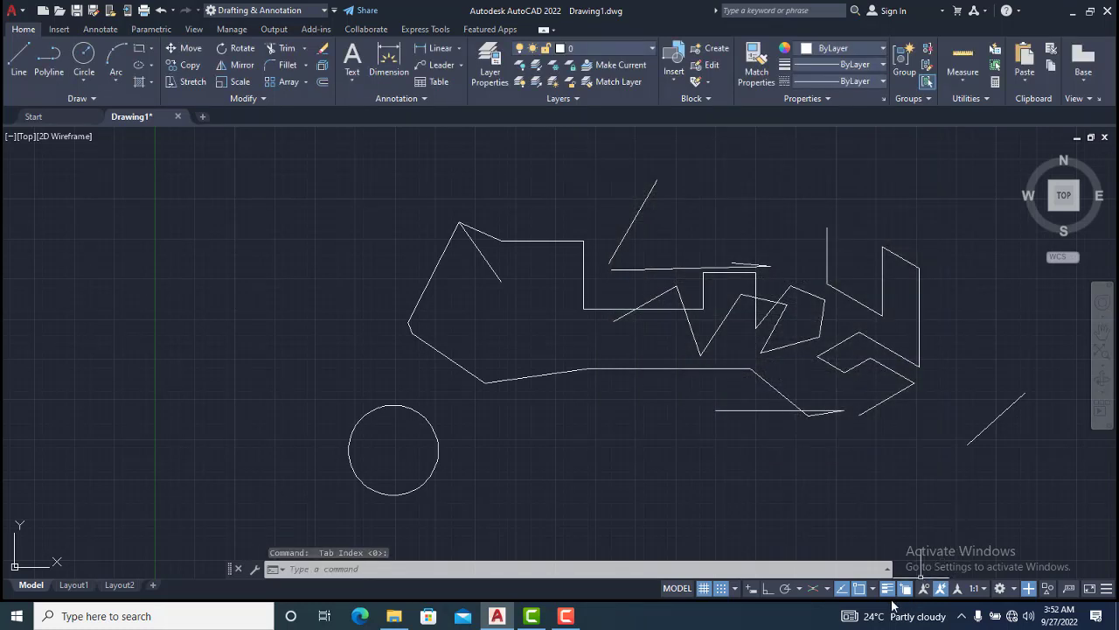
Reopen the object snap settings from the mode list and re-enable all object snap modes
left_click(873, 588)
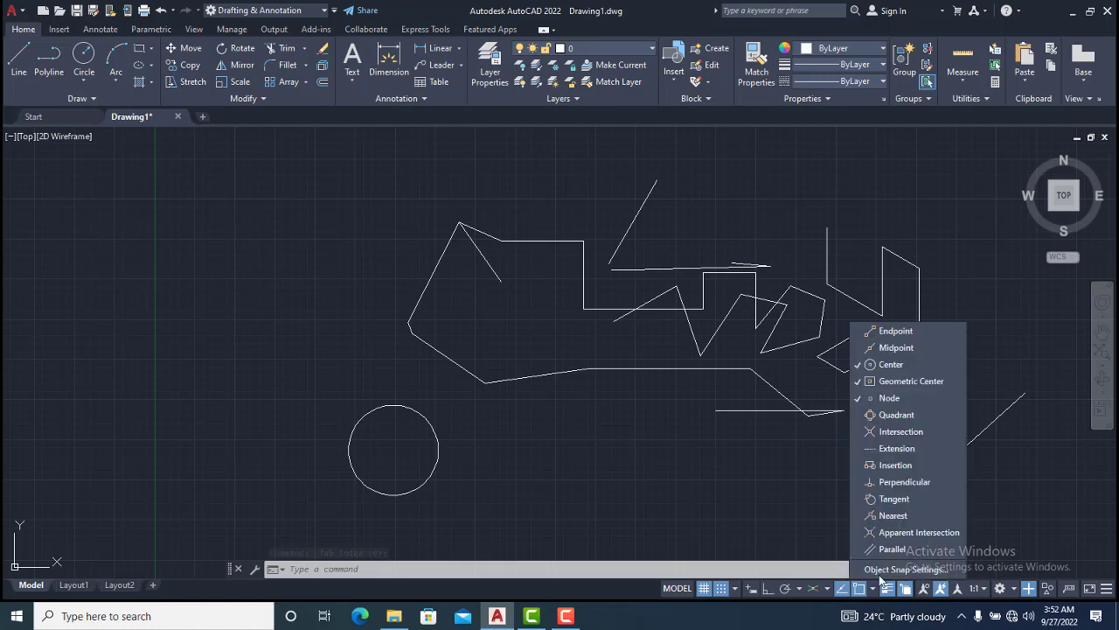
left_click(891, 570)
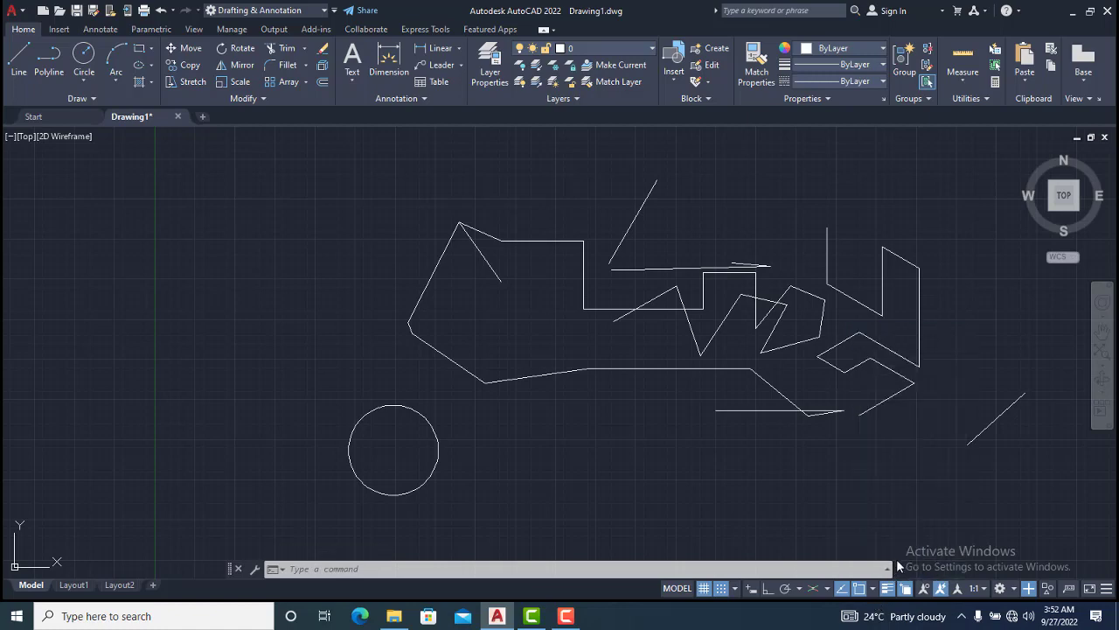
left_click(894, 226)
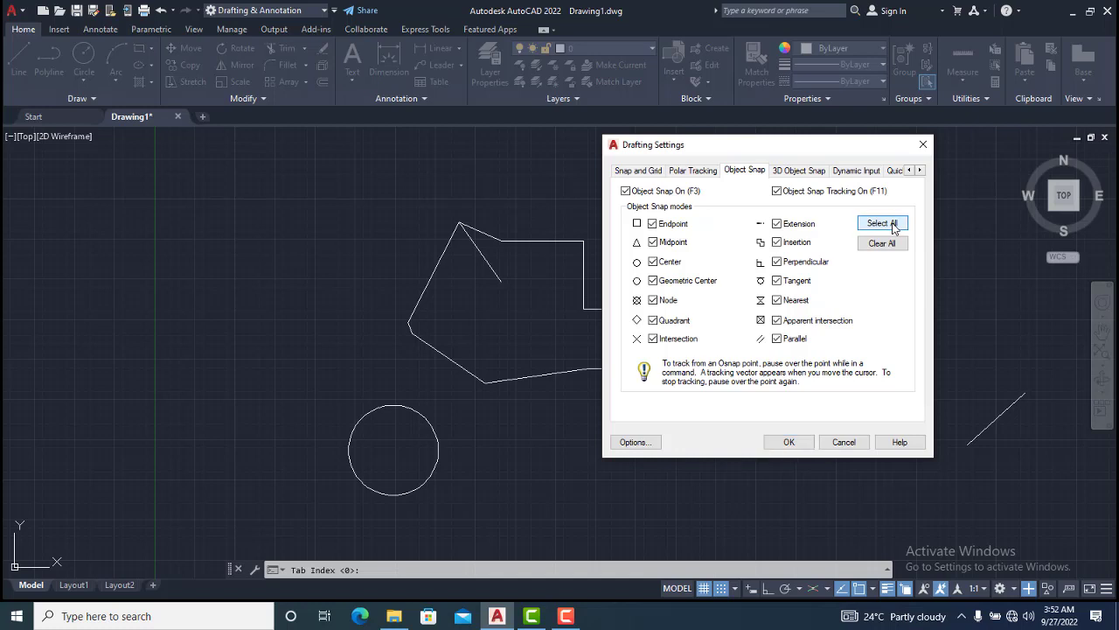
left_click(790, 442)
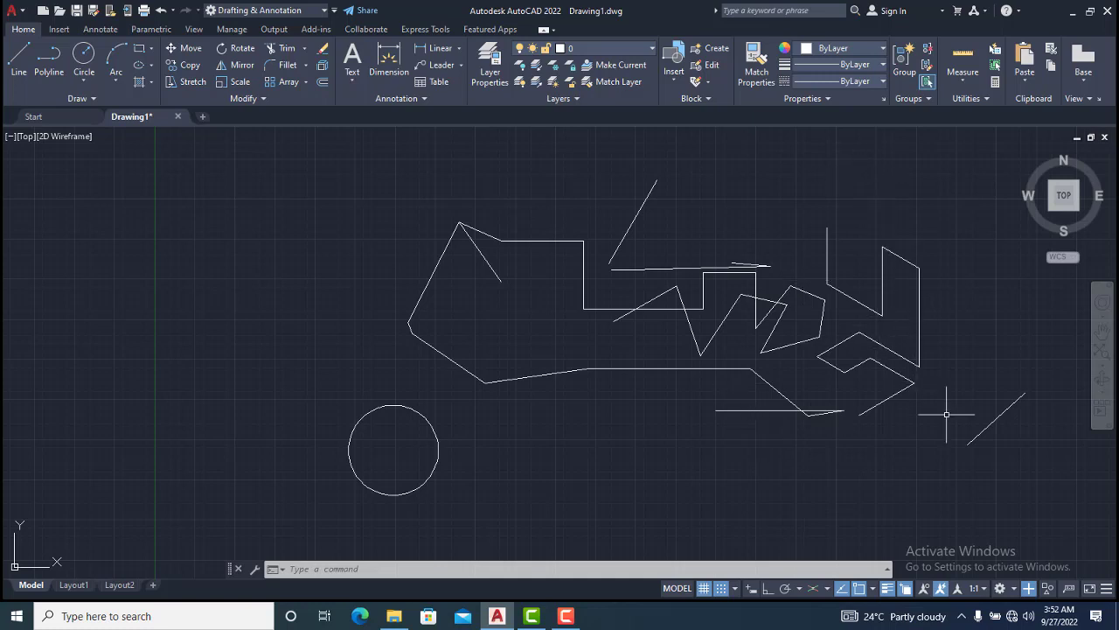
Select the diagonal line at the lower right and set its lineweight to 0.53 mm
left_click(1011, 454)
left_click(976, 404)
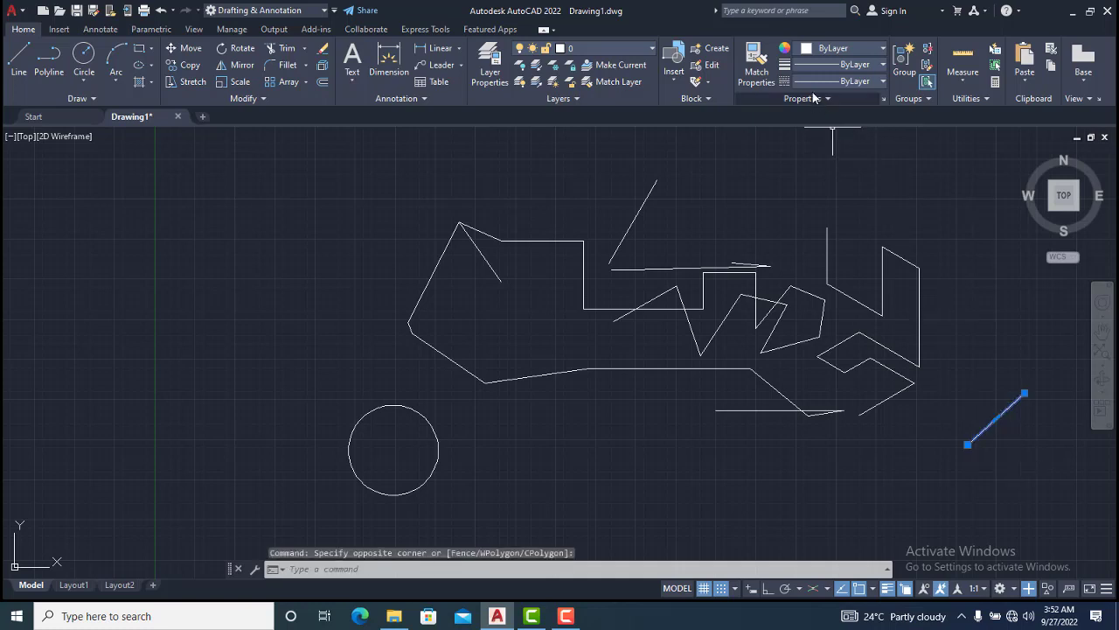
left_click(861, 64)
scroll(855, 200, "down", 3)
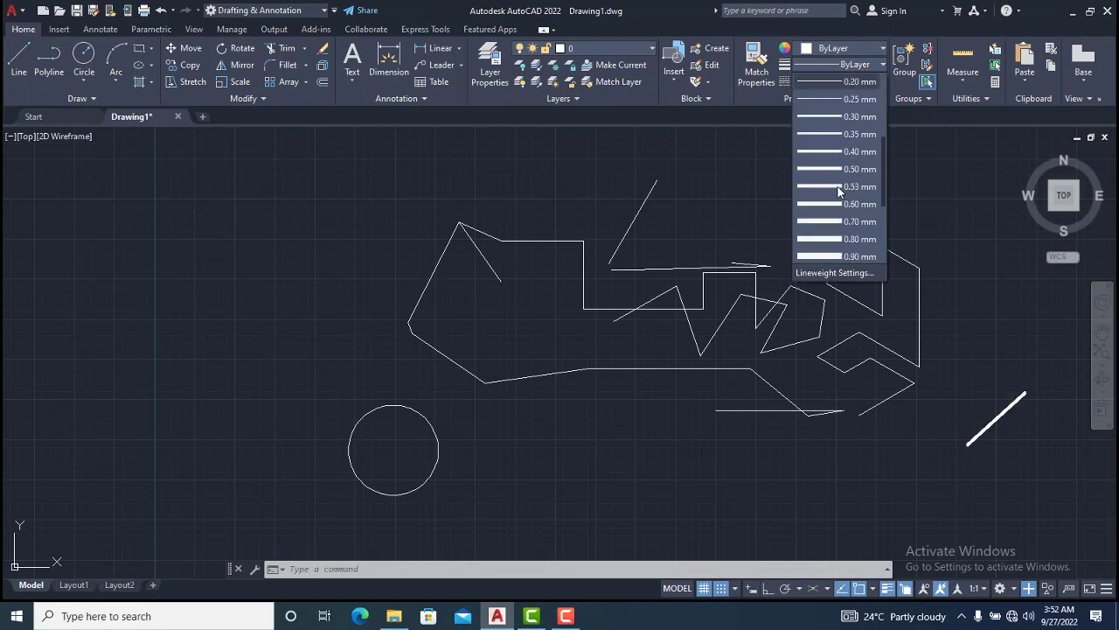
left_click(838, 187)
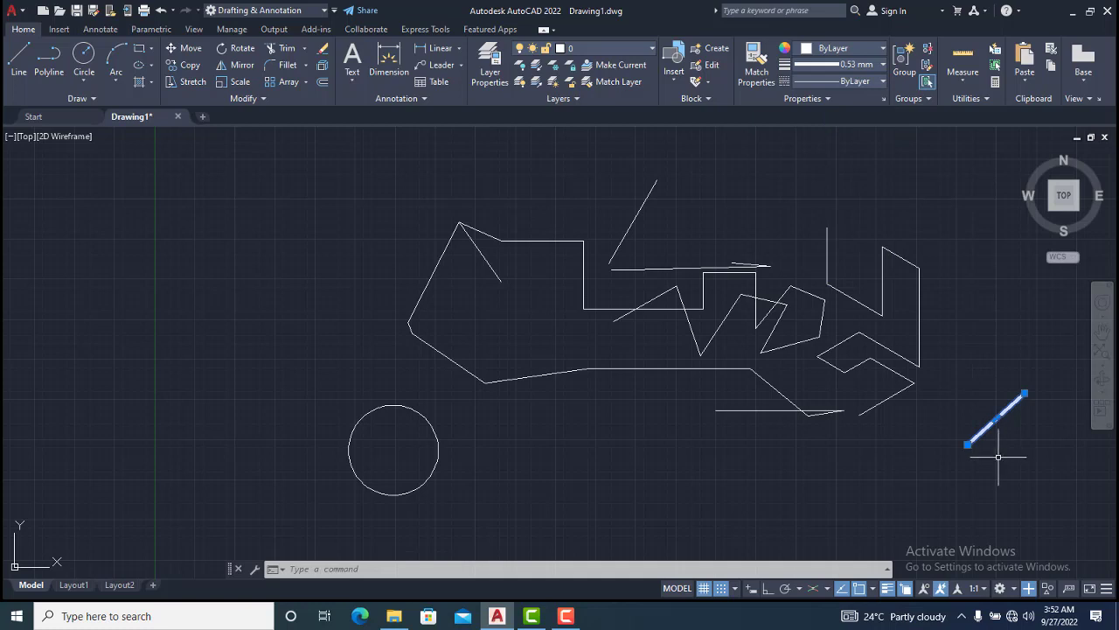
key("Escape")
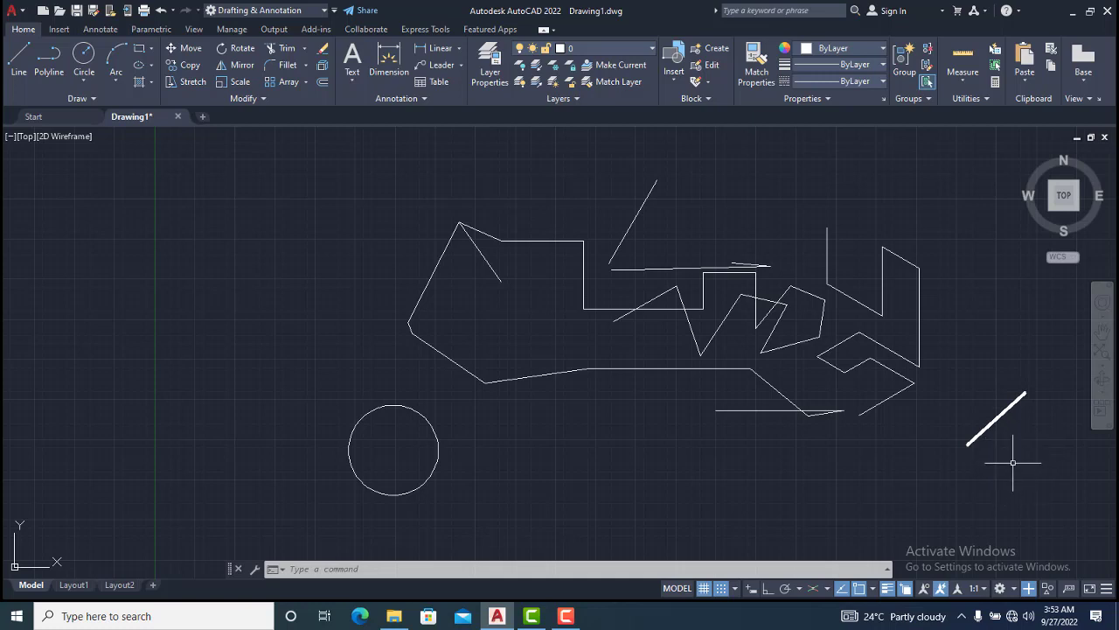
Turn off lineweight display and stretch the diagonal line's lower endpoint to the end of the nearby horizontal line
left_click(888, 588)
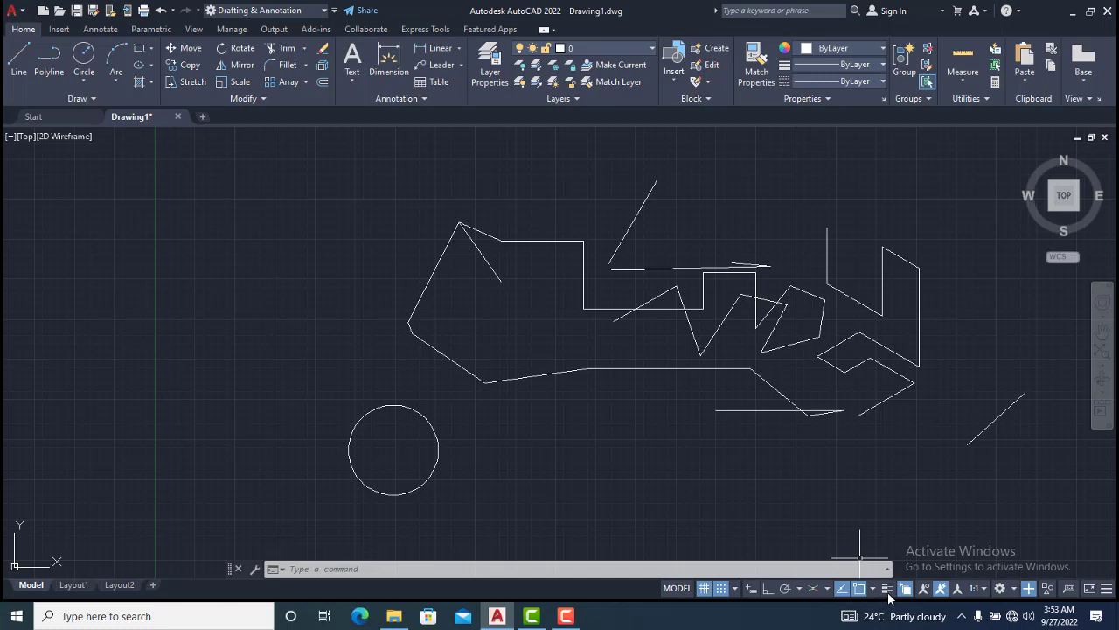
left_click(1040, 469)
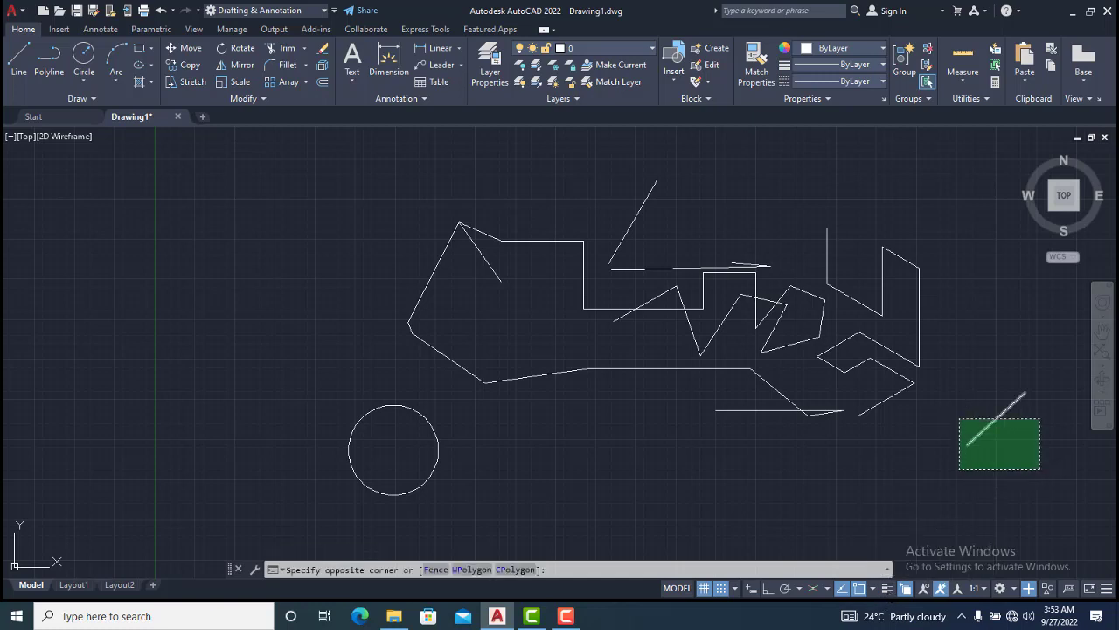
left_click(960, 418)
left_click(969, 444)
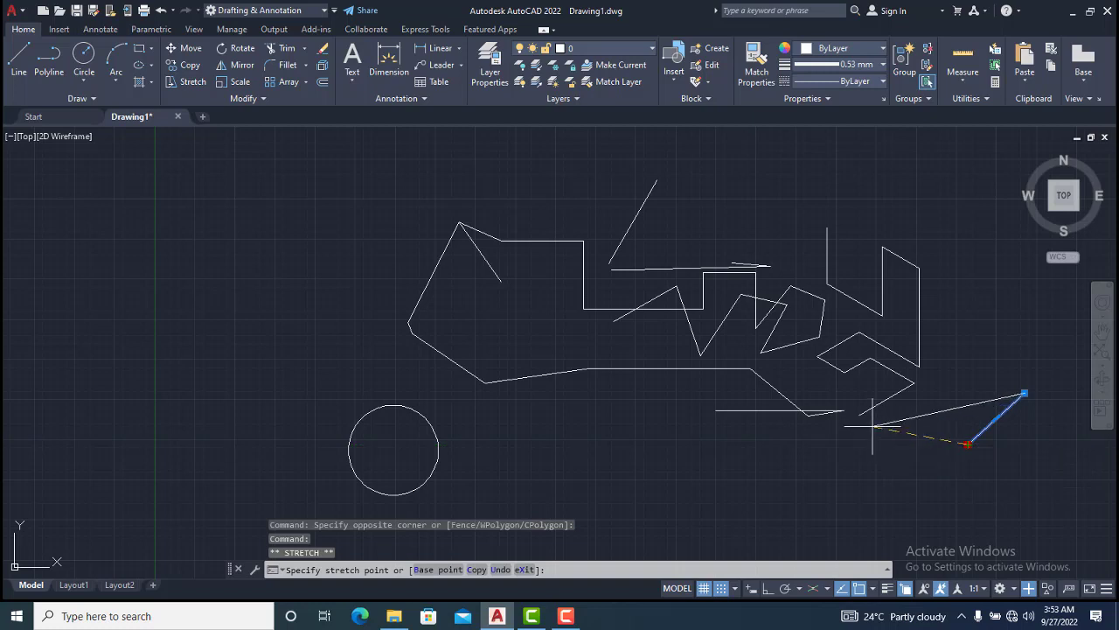
left_click(859, 415)
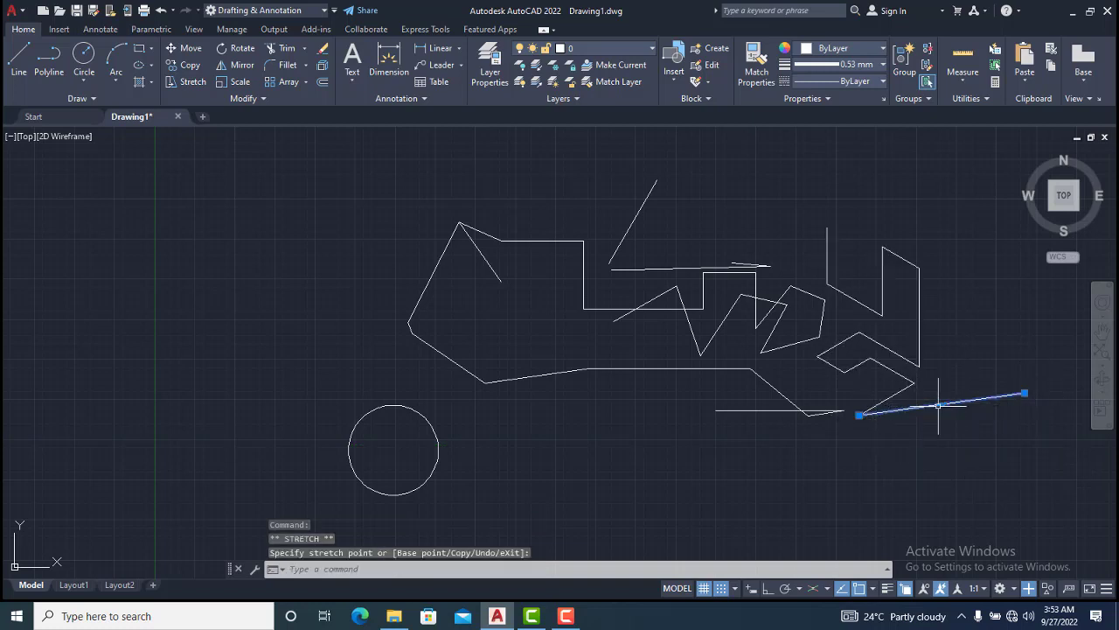
Convert the stretched line into an arc using its midpoint grip, pulling the arc downward
mouse_move(939, 406)
left_click(987, 462)
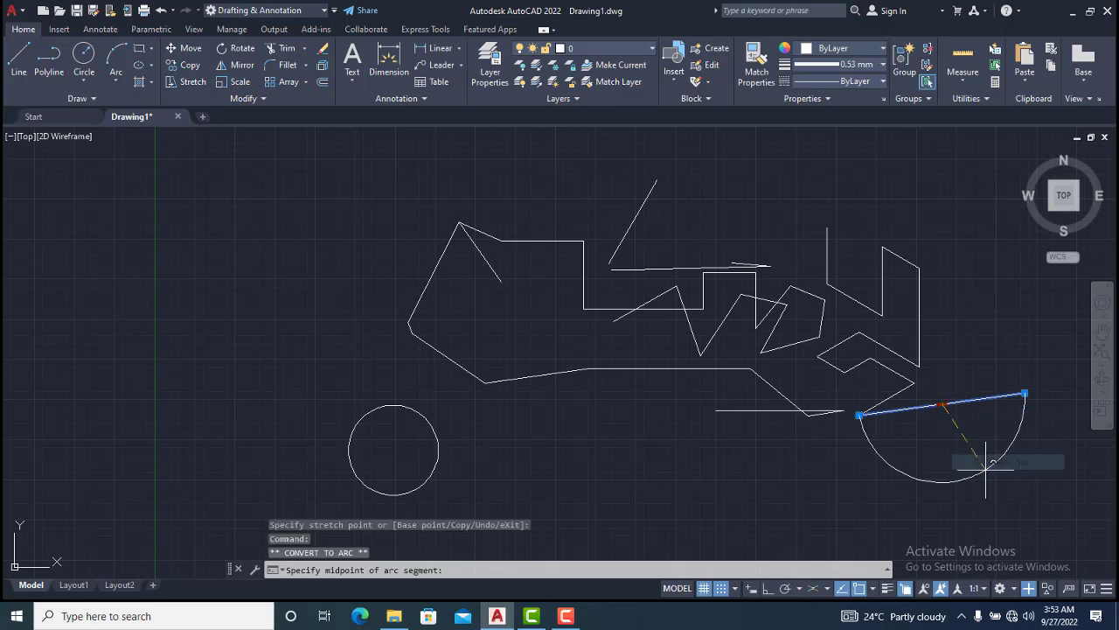
left_click(985, 469)
key("Escape")
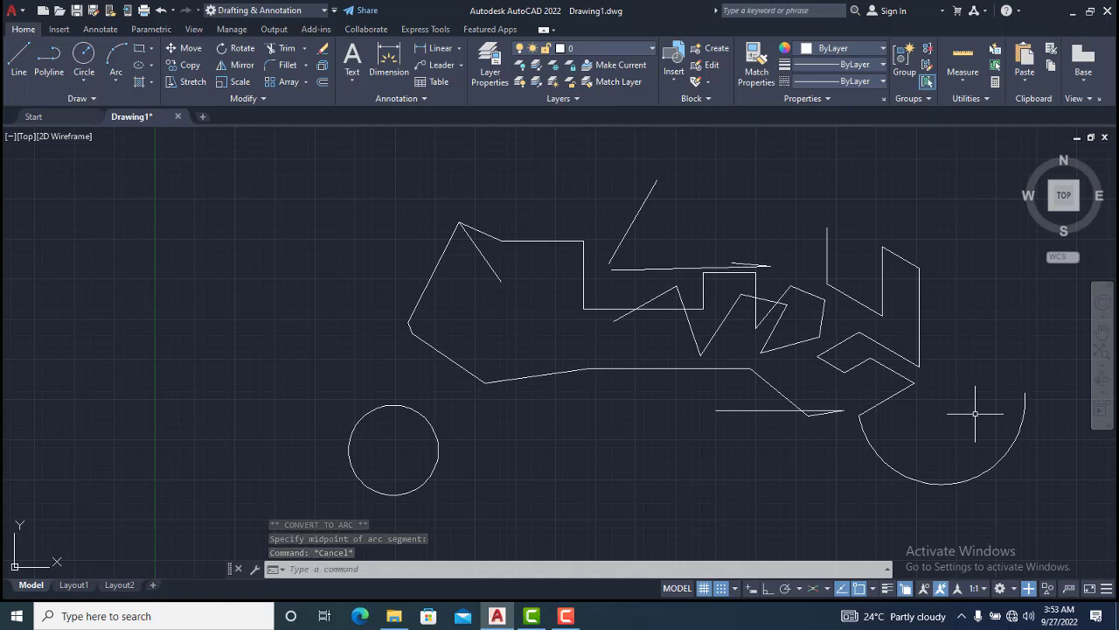
Toggle lineweight display on and off again, then toggle Selection Cycling
left_click(887, 588)
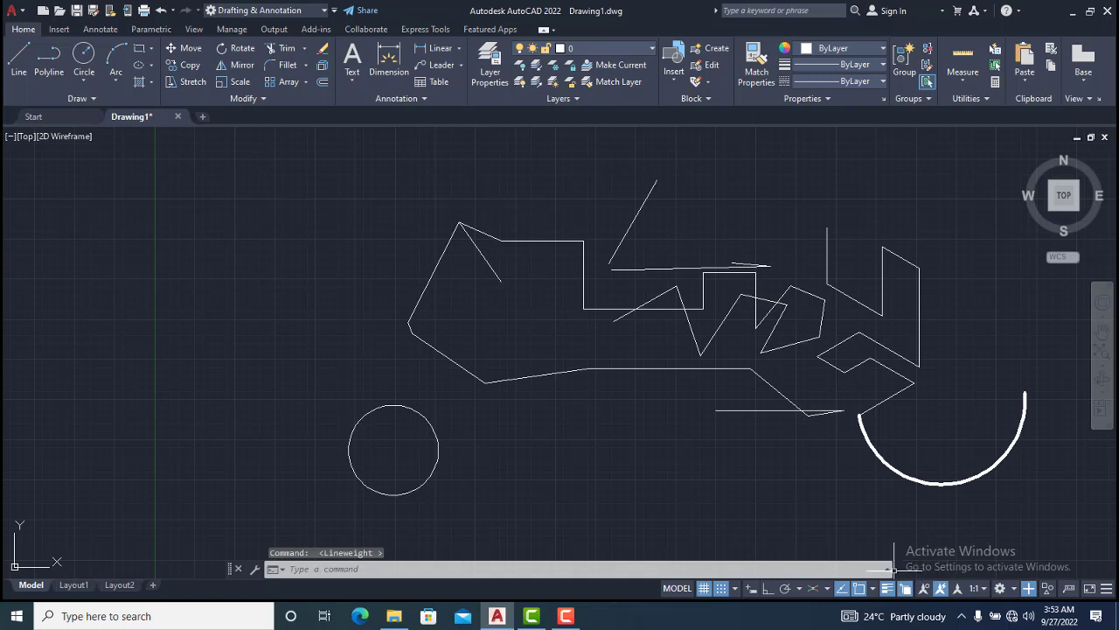
left_click(885, 592)
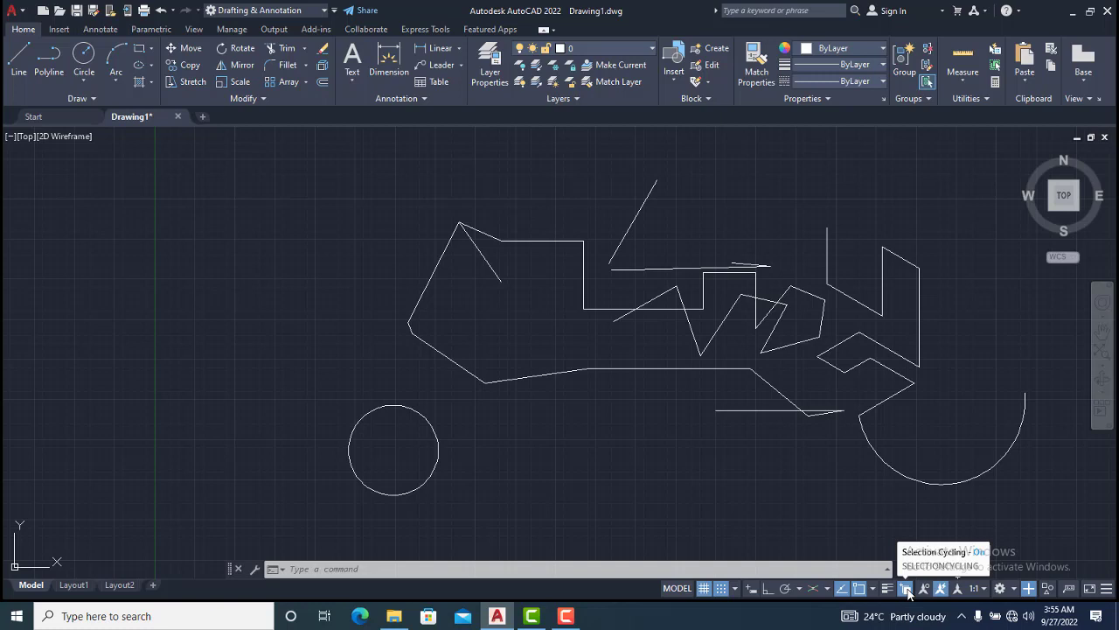
left_click(906, 588)
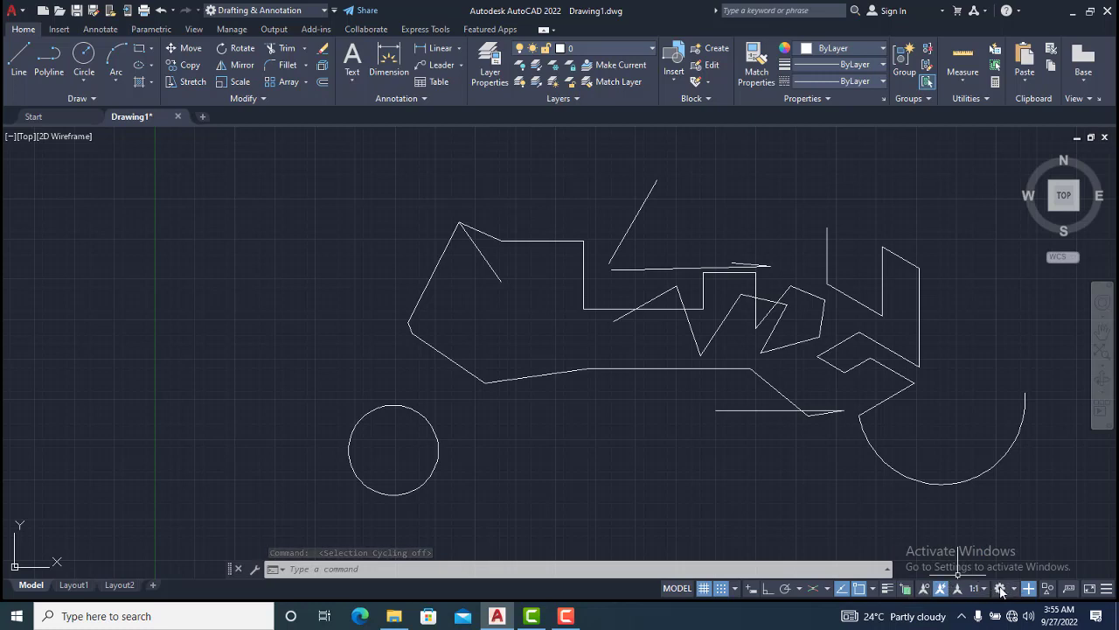
Open the status bar customization list to review the available drafting toggles, then close it
left_click(1107, 589)
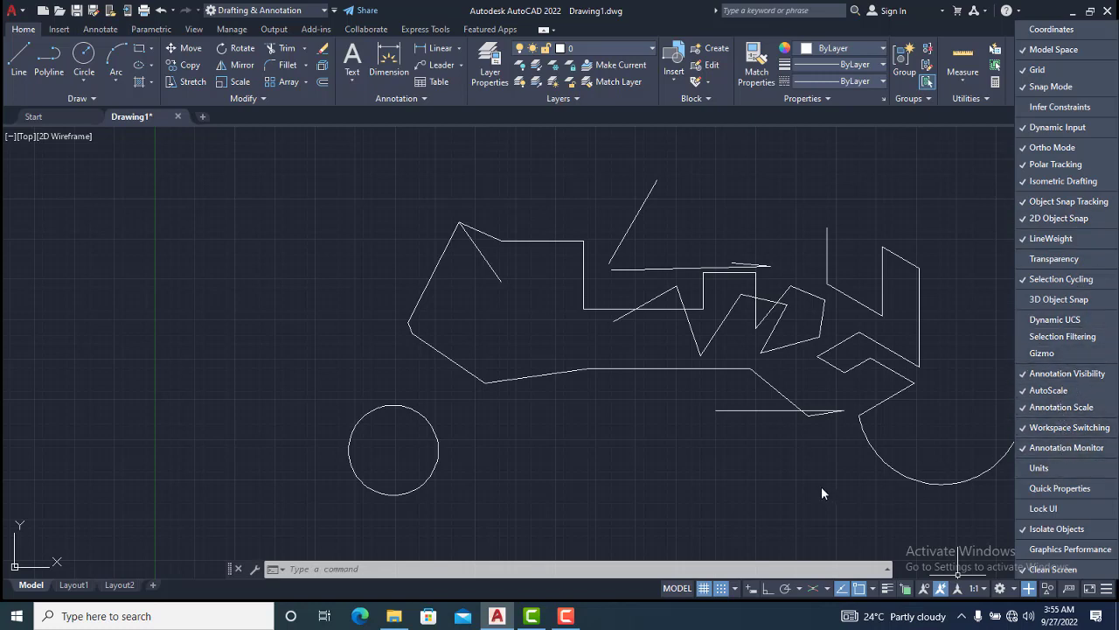
key("Escape")
key("Escape")
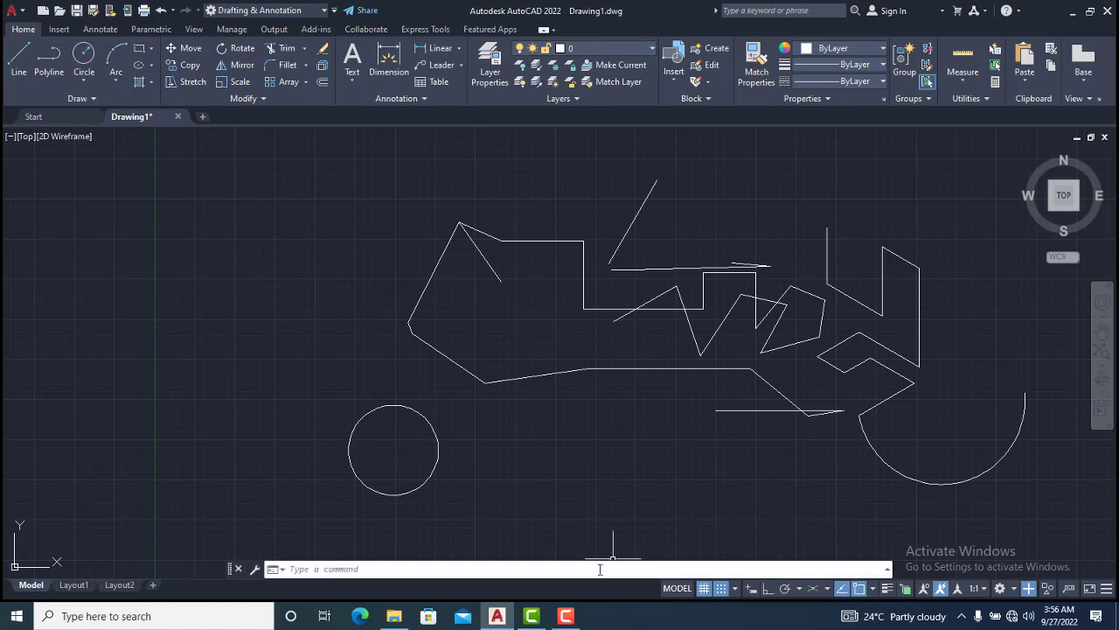
left_click(567, 616)
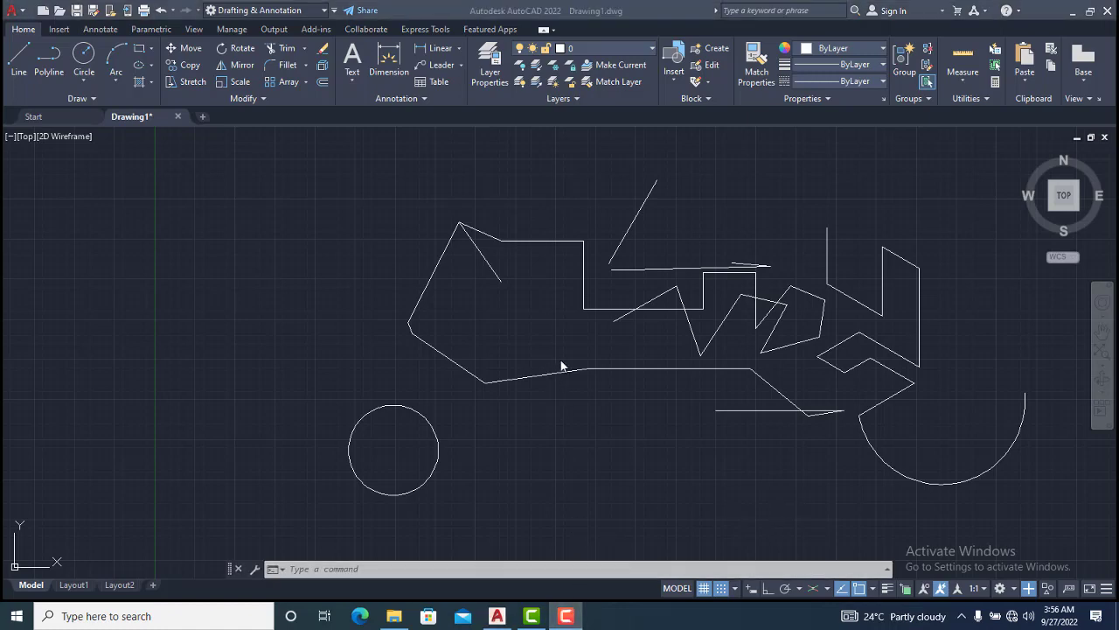